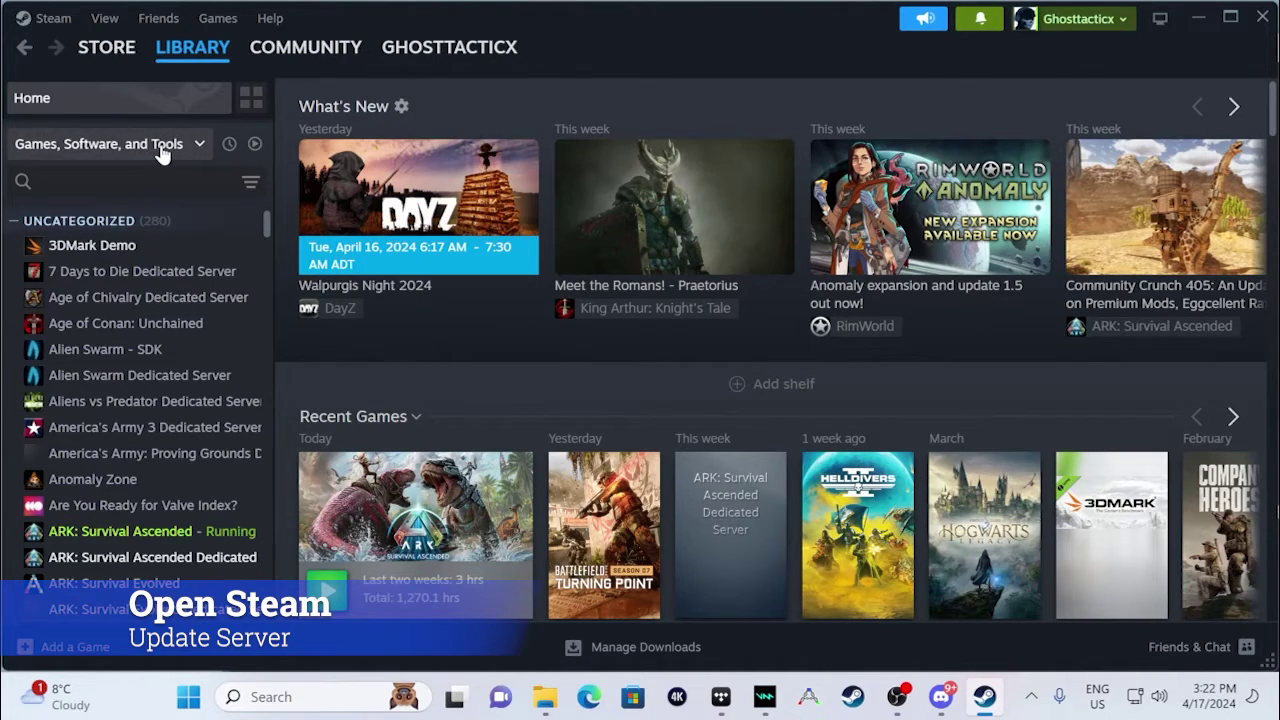
- Toggle the library's Tools filter off and back on
click(166, 146)
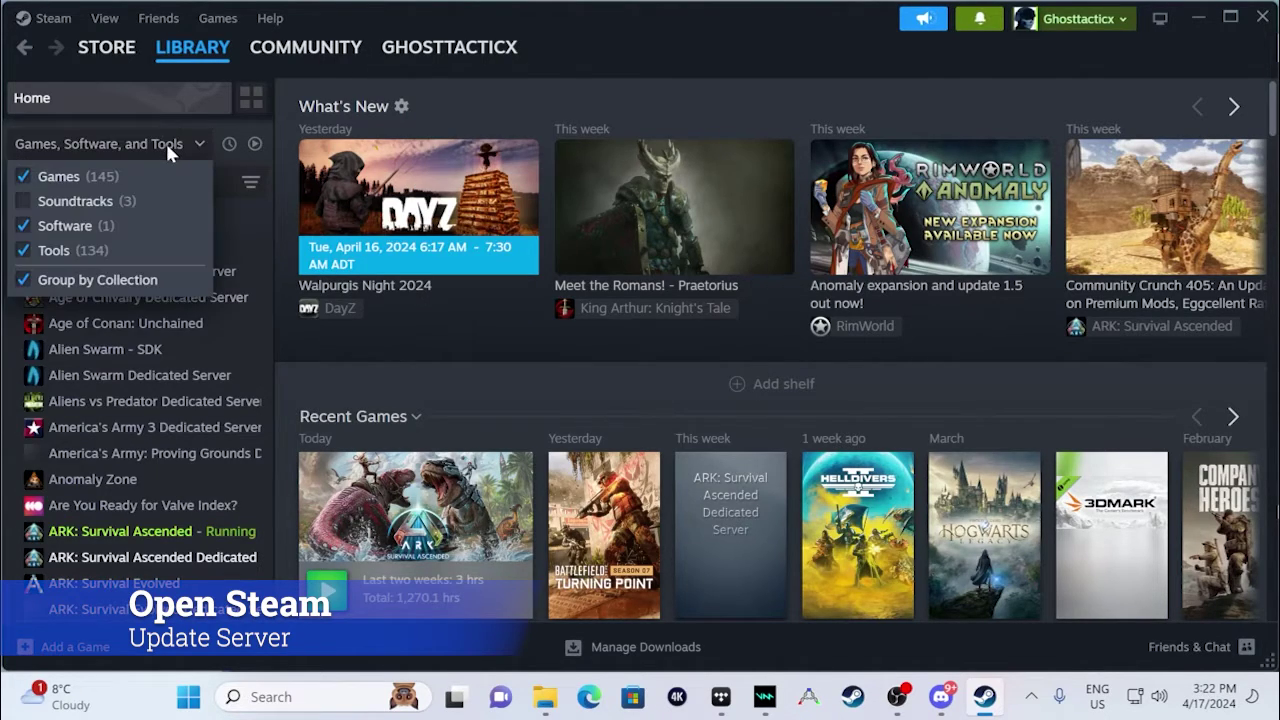
click(24, 254)
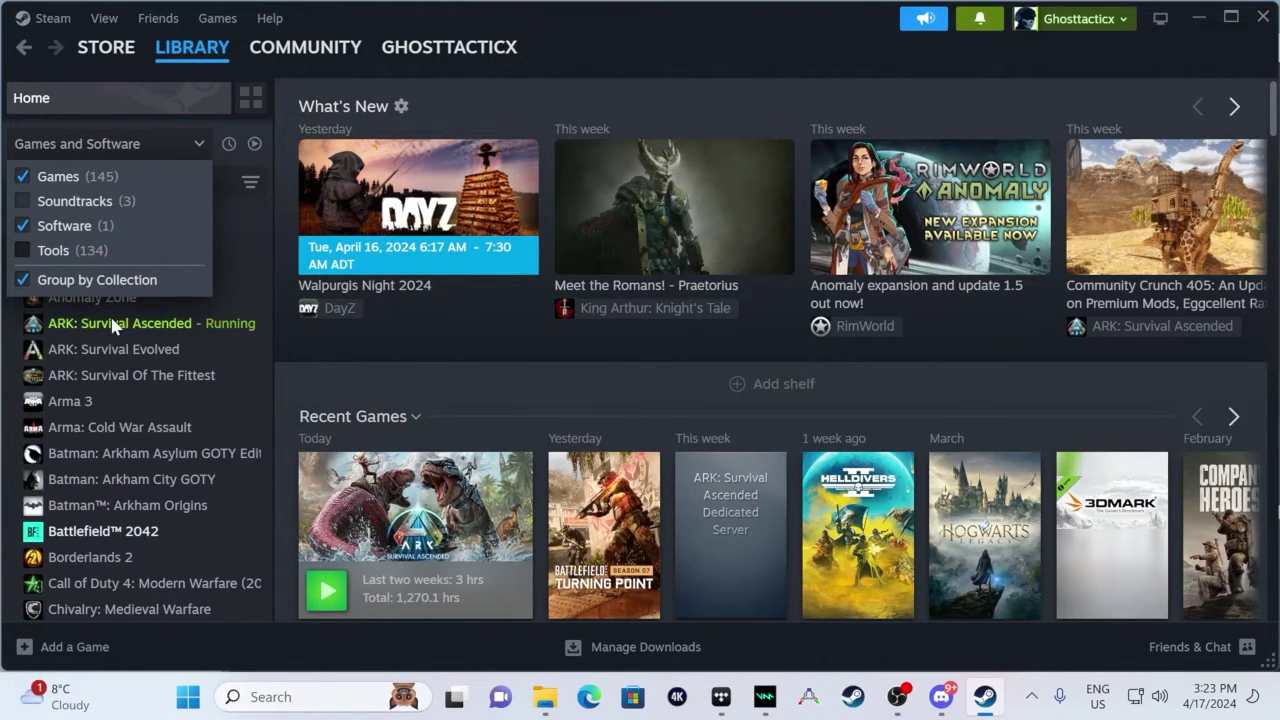
click(24, 251)
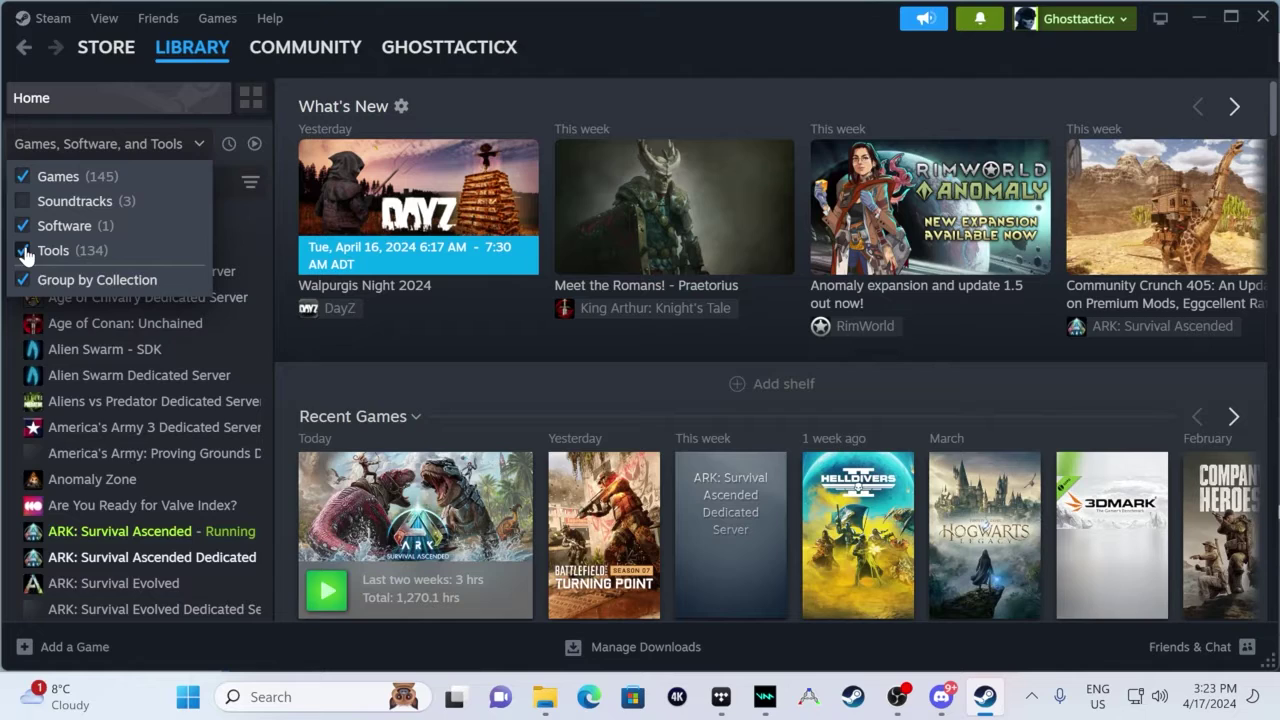
click(180, 555)
- Open the ARK: Survival Ascended Dedicated Server page and bring up its Manage options
click(176, 558)
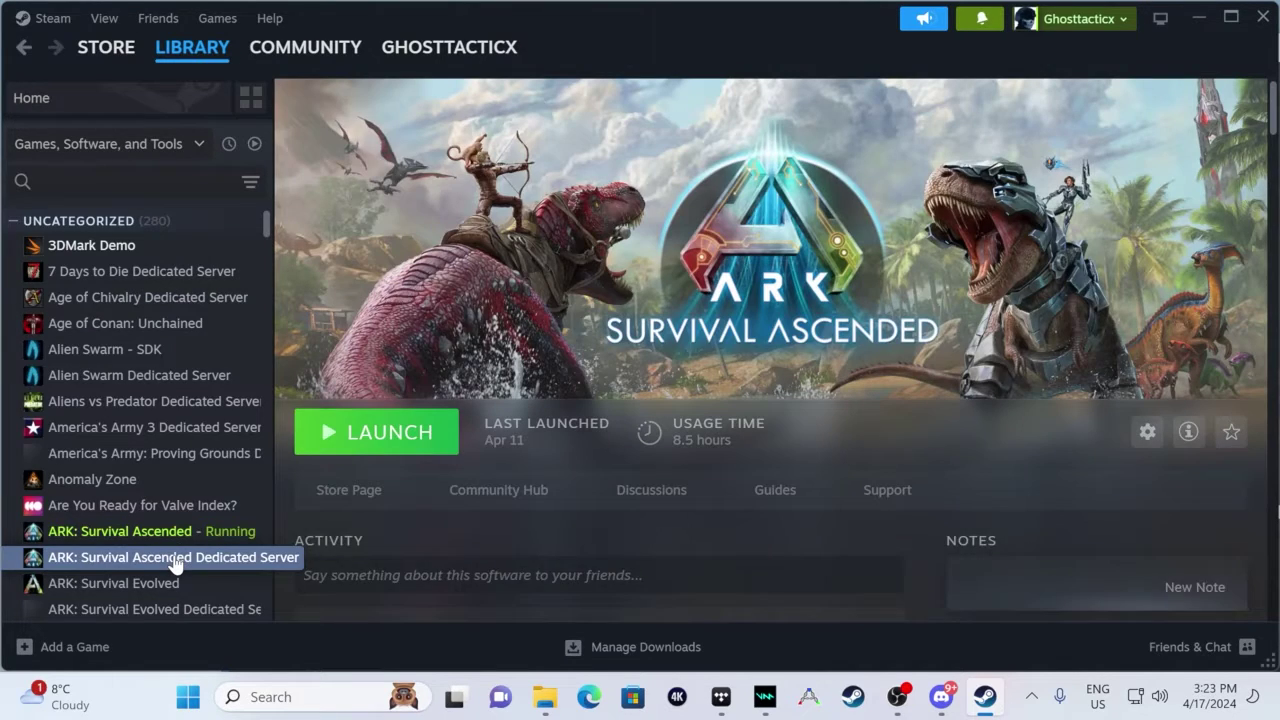
right_click(176, 561)
mouse_move(250, 503)
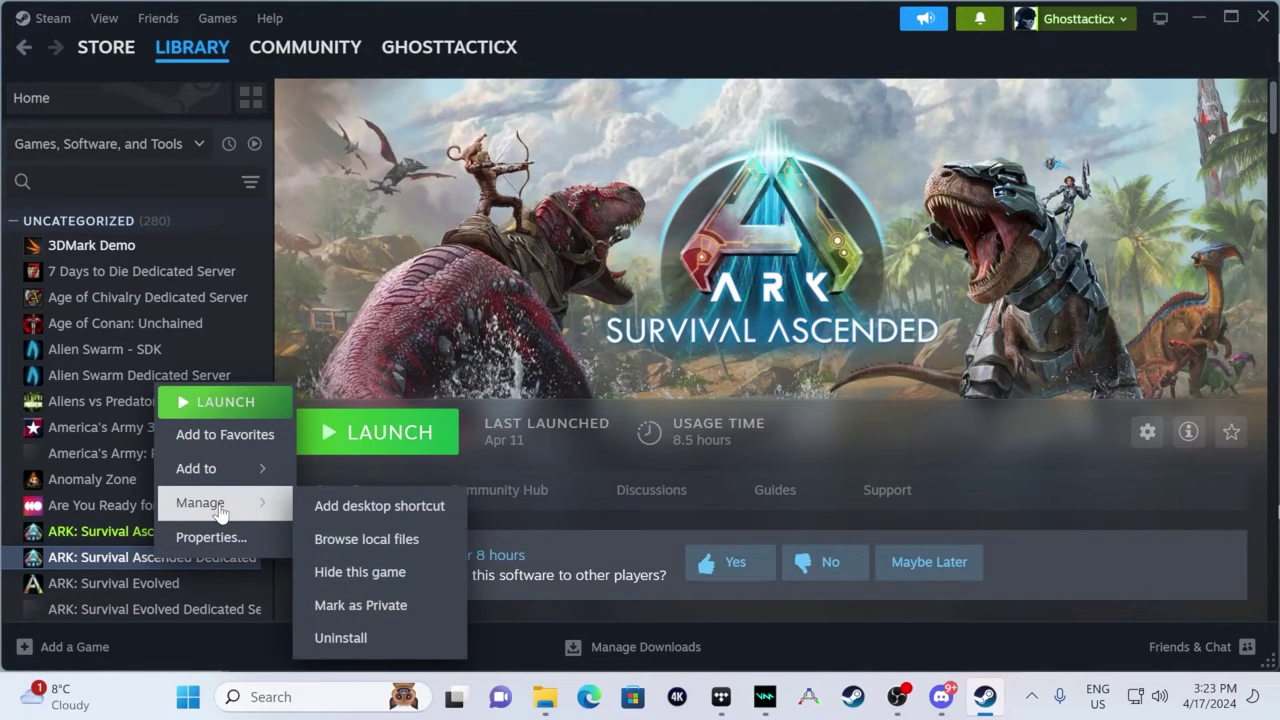
- Open the server's local files maximized and navigate to ShooterGame\Binaries\Win64
click(370, 544)
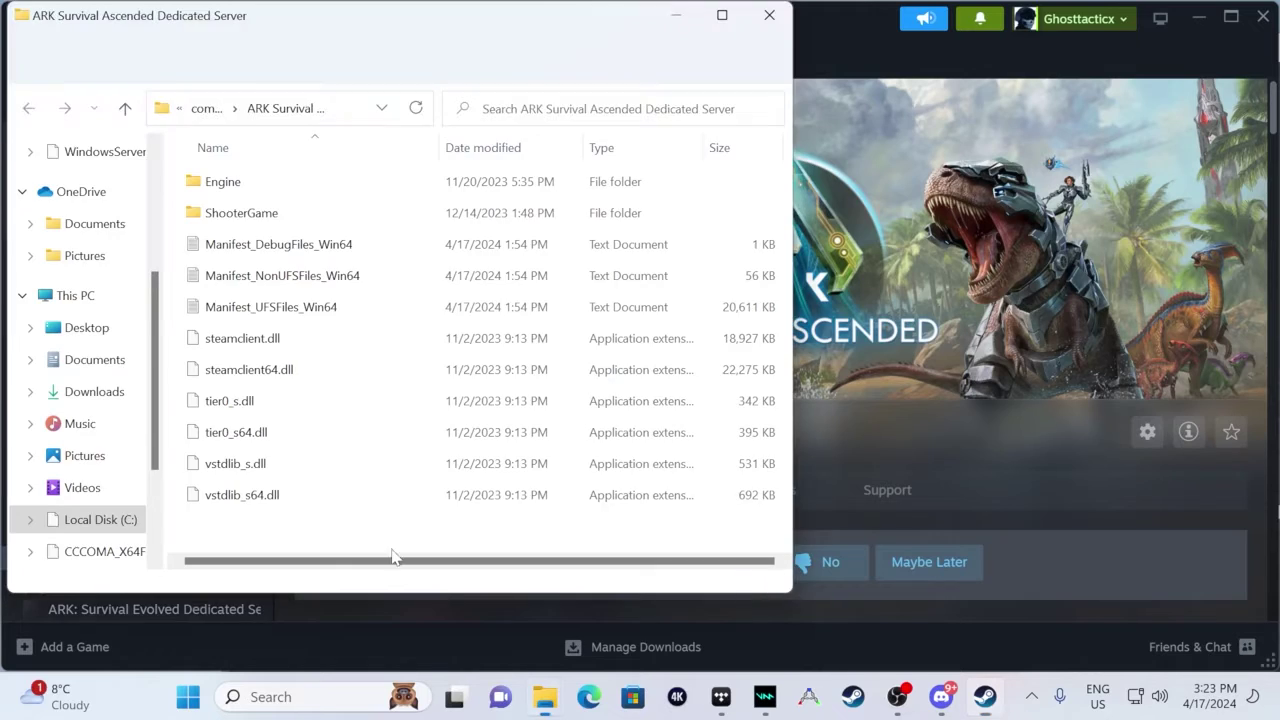
click(721, 16)
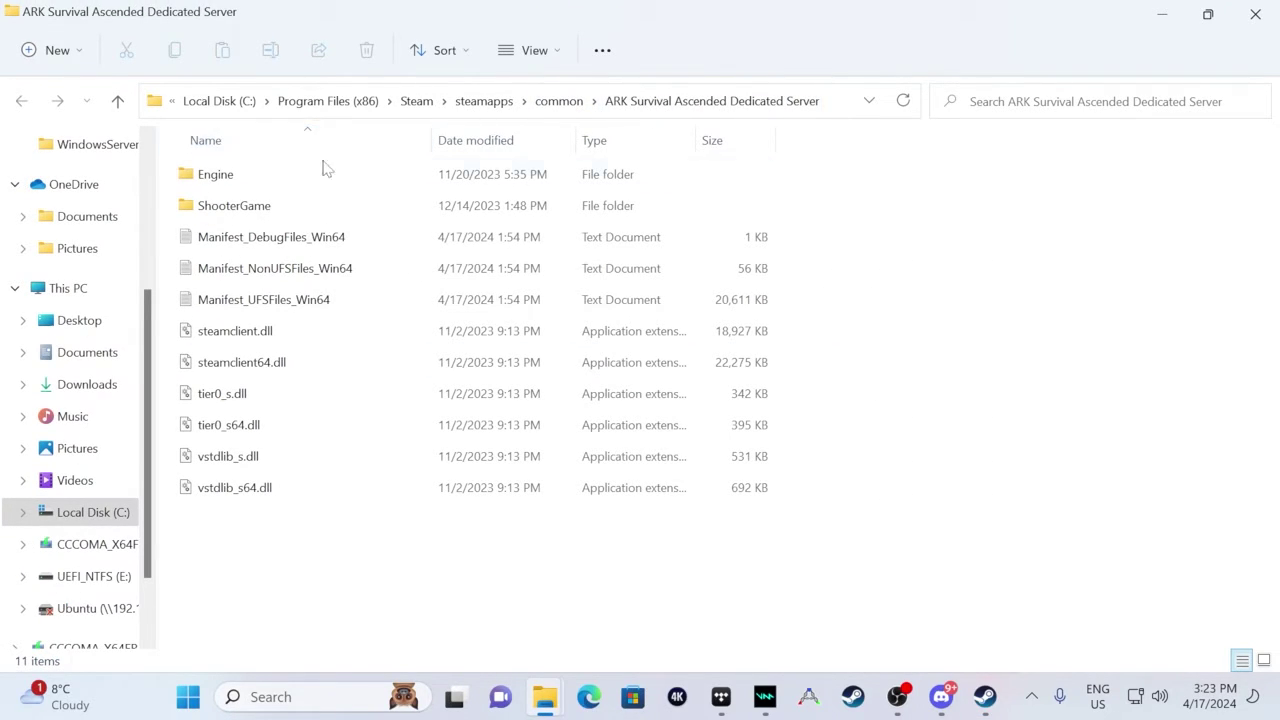
click(700, 101)
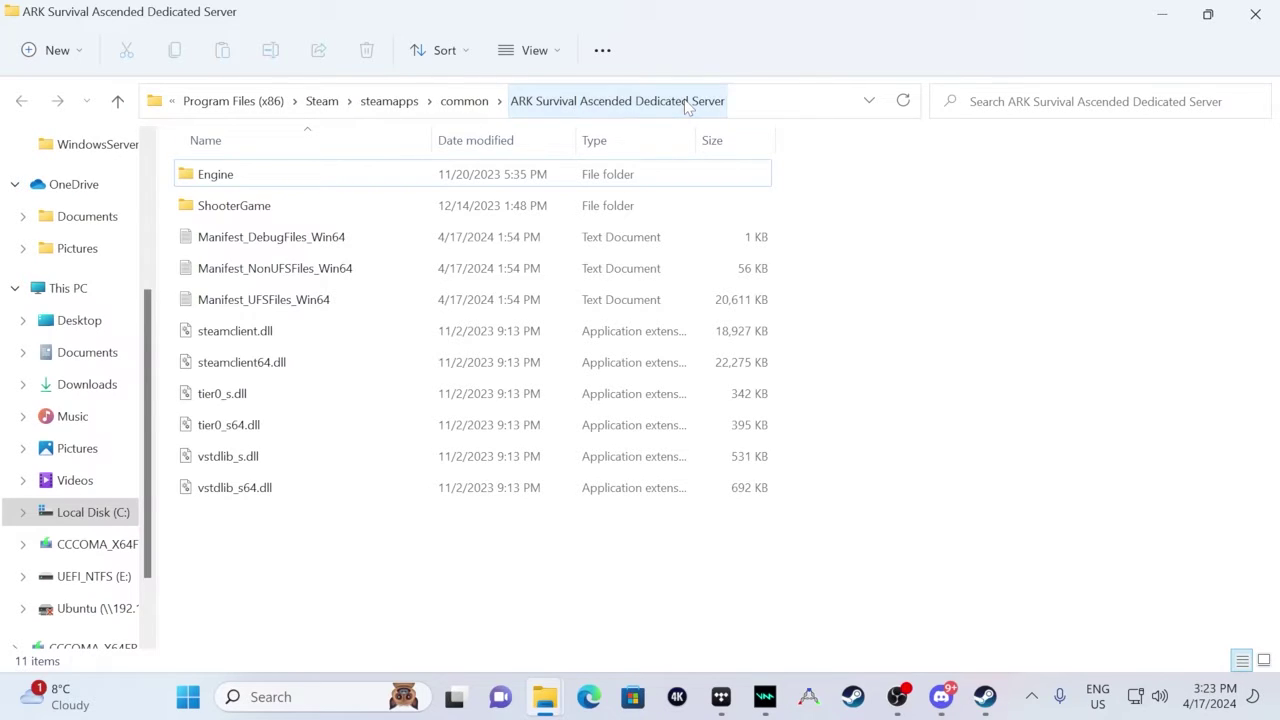
double_click(286, 200)
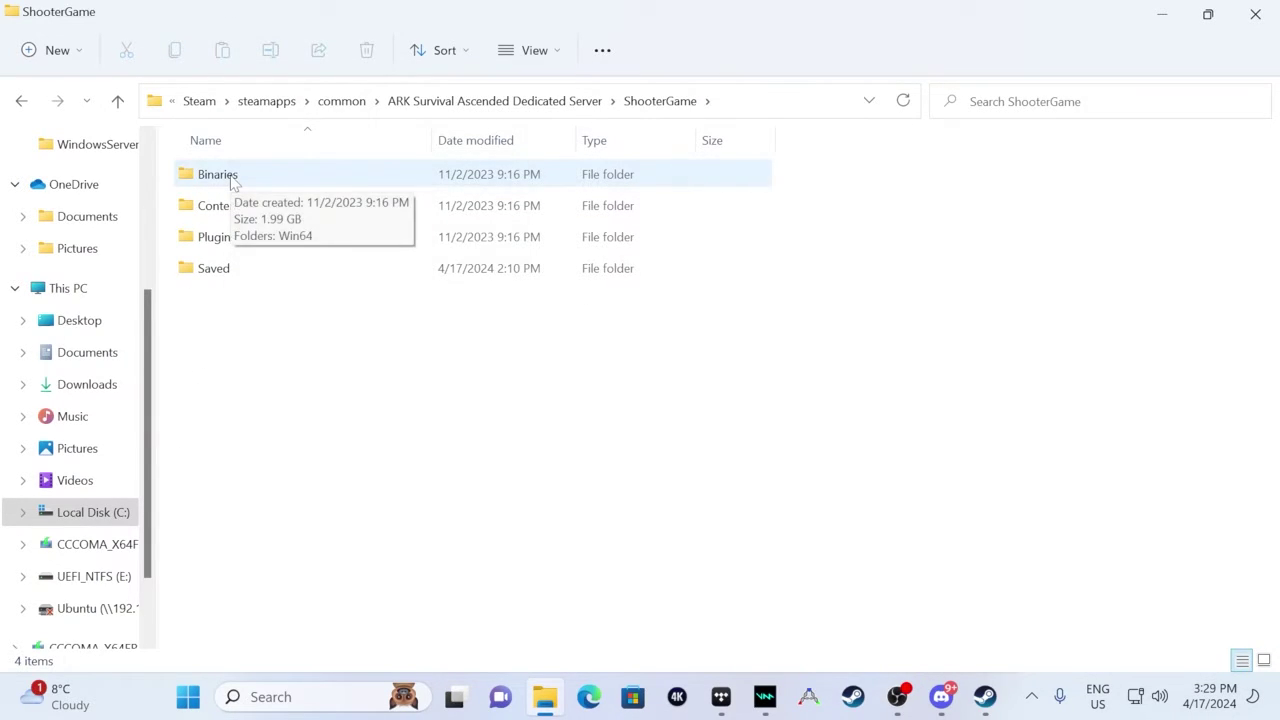
double_click(231, 178)
double_click(231, 178)
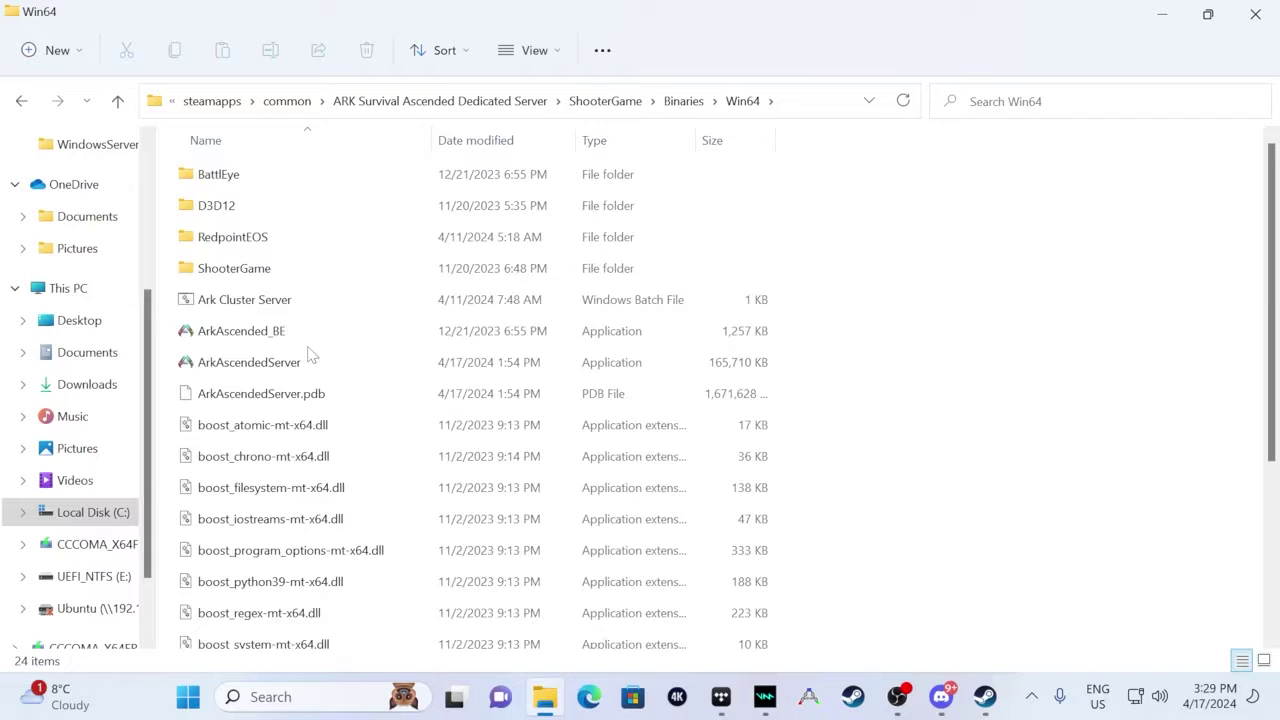
scroll(310, 355, down, 3)
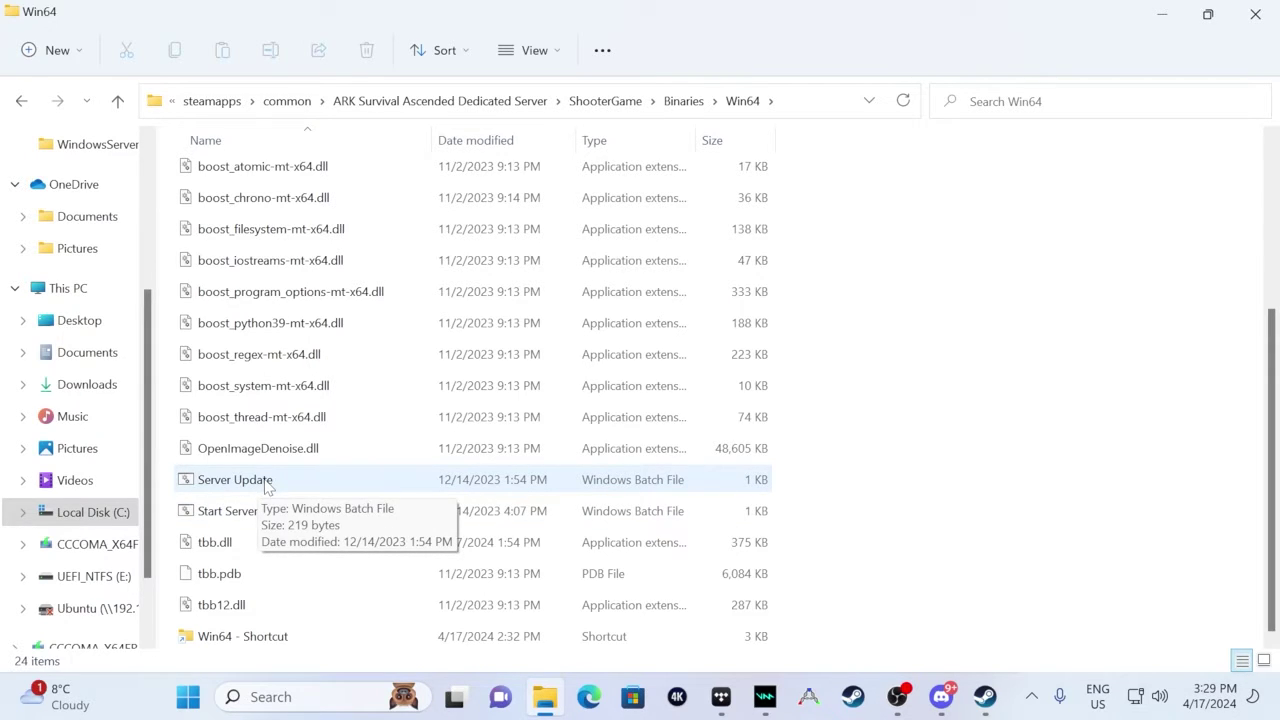
- Run Server Update.bat and maximize the SteamCMD update console
double_click(267, 484)
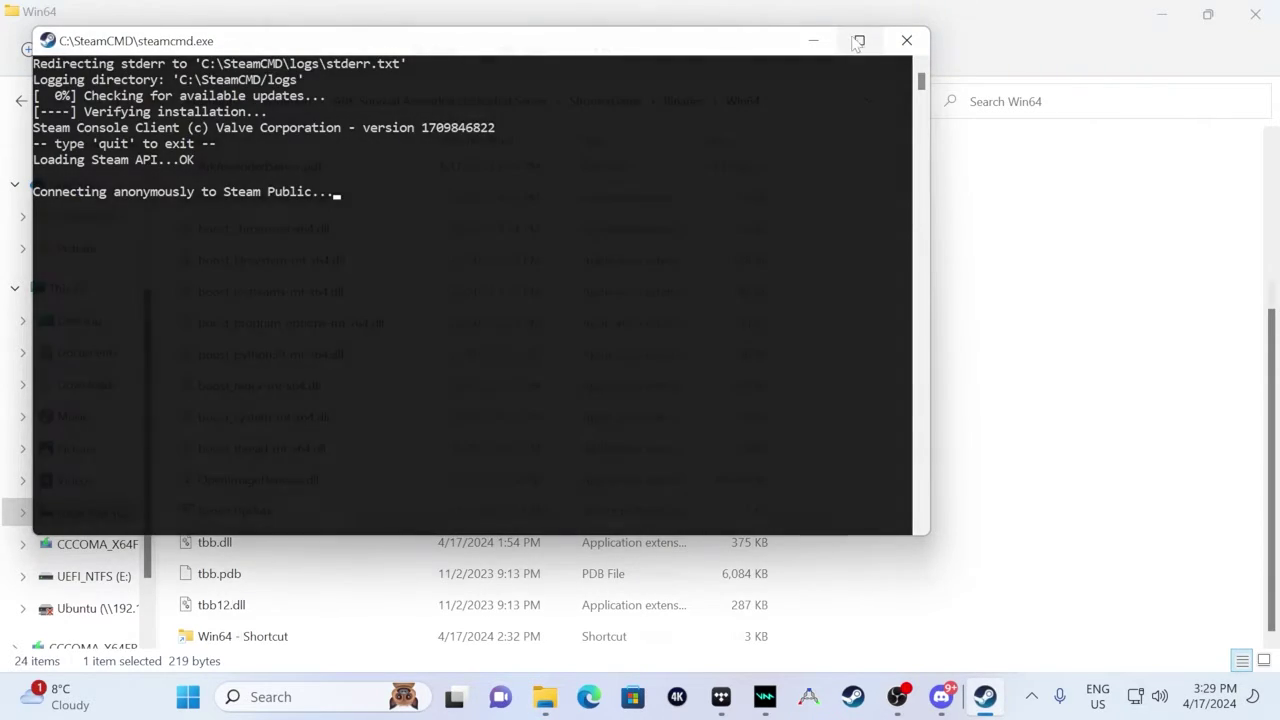
click(859, 40)
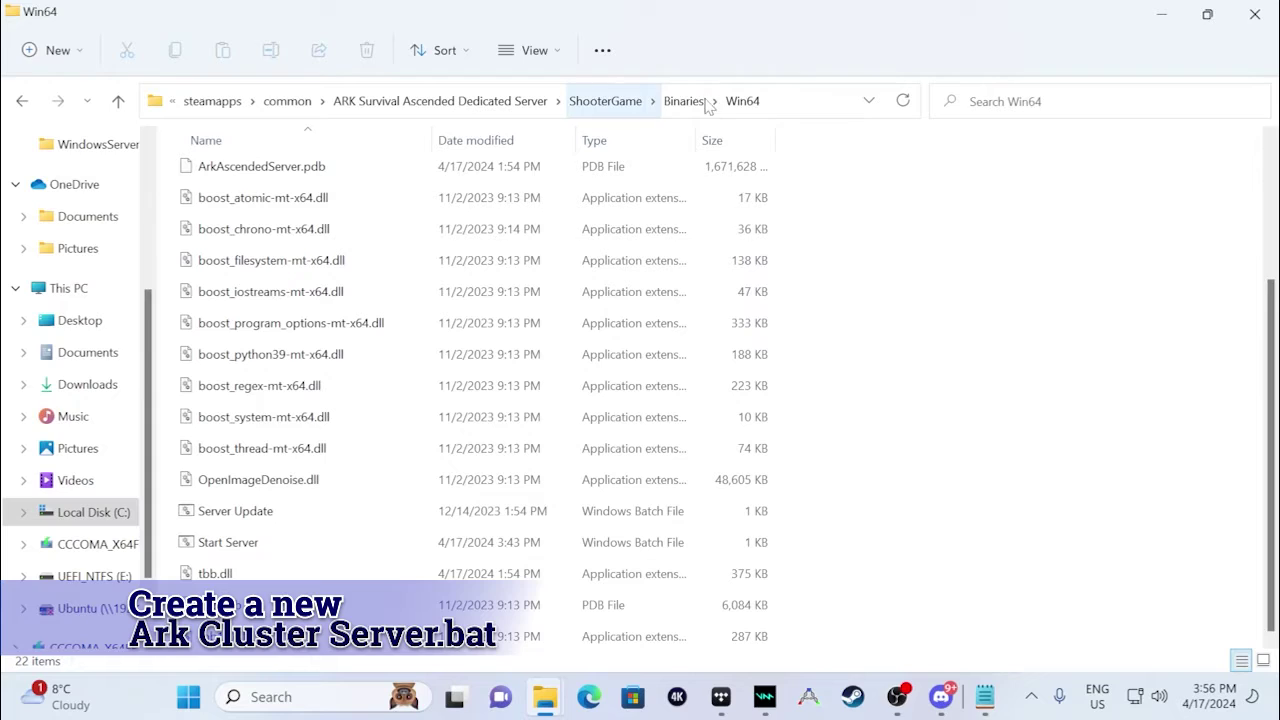
- Paste the cluster batch script into an Untitled Notepad and review its SteamCMD update line
click(777, 101)
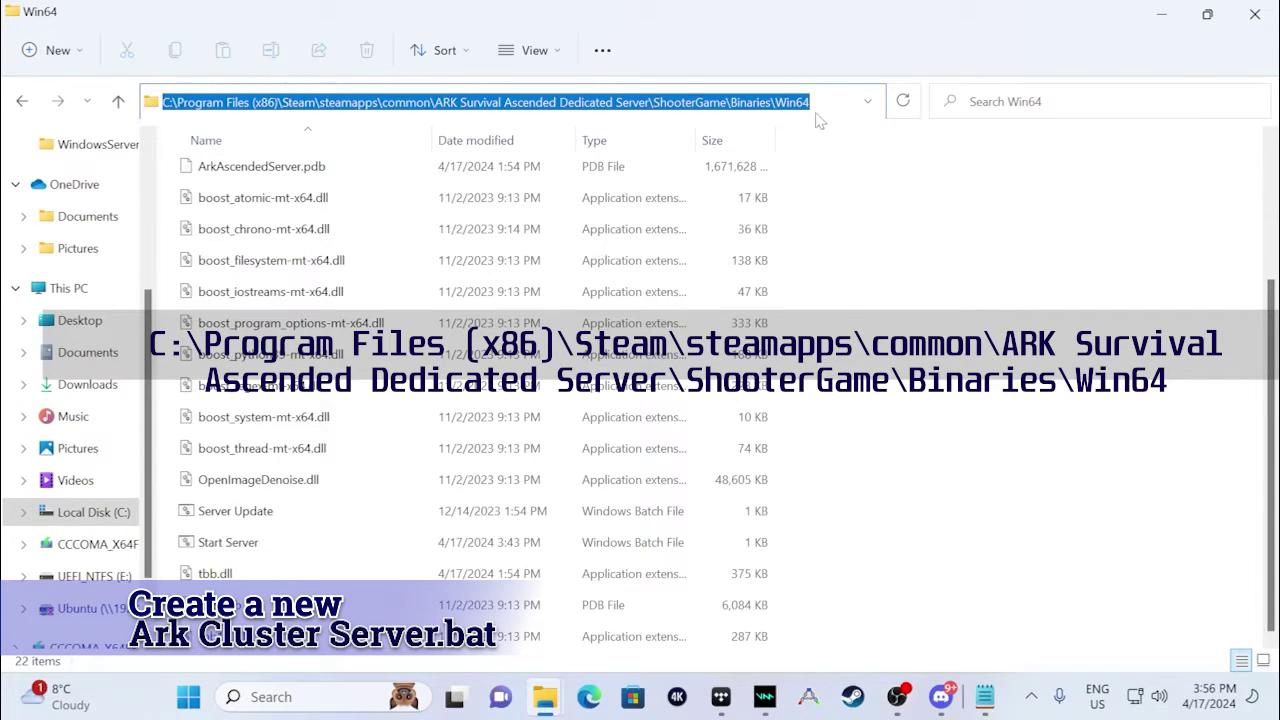
click(1000, 697)
click(1076, 571)
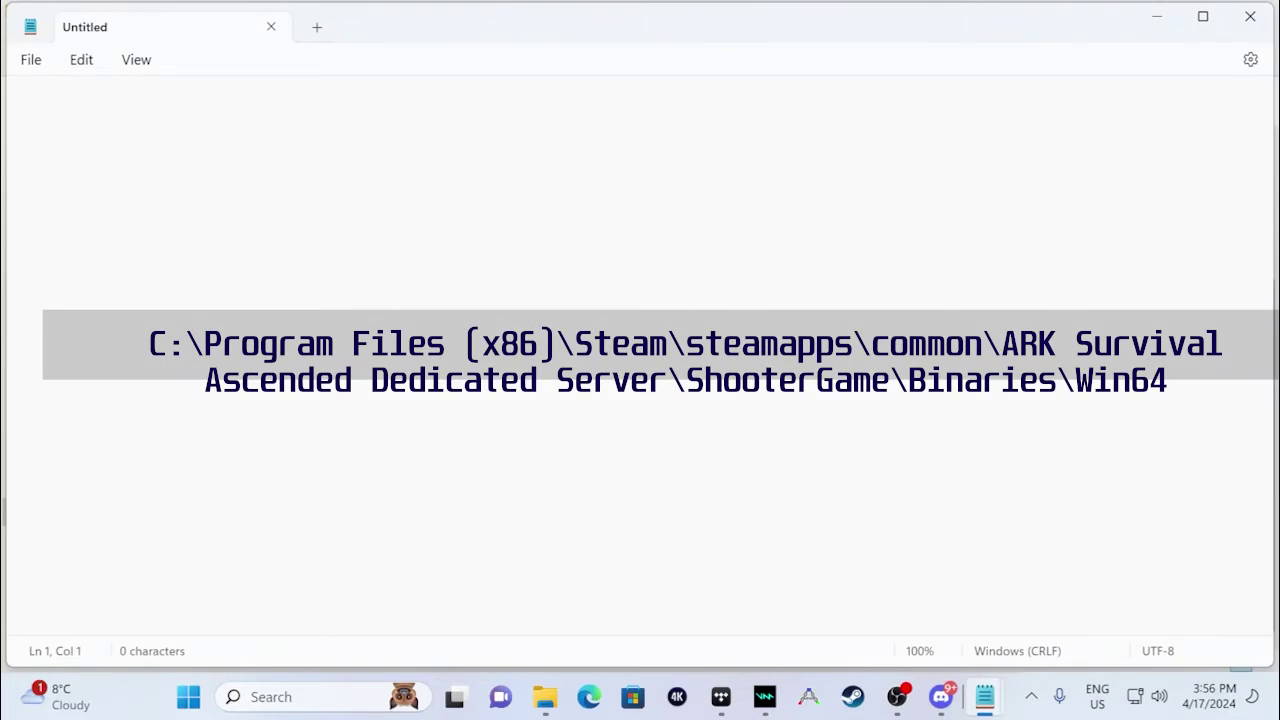
right_click(80, 106)
click(145, 263)
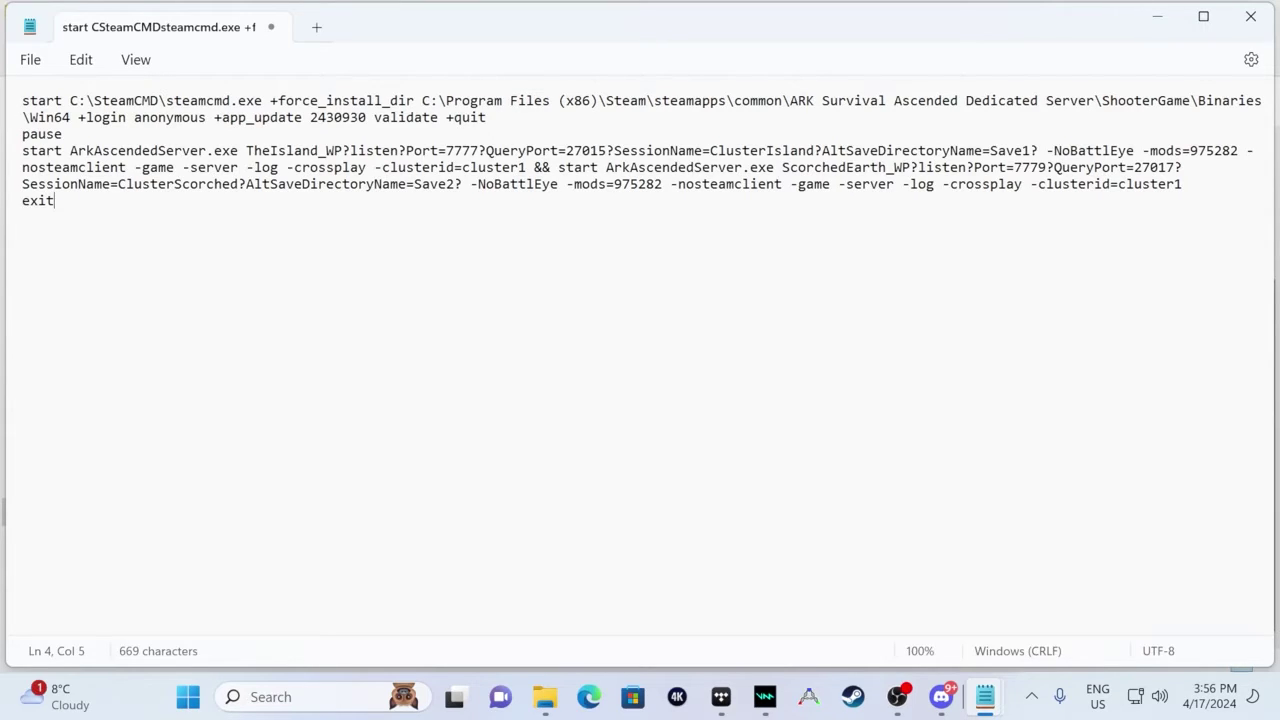
drag(22, 100, 490, 125)
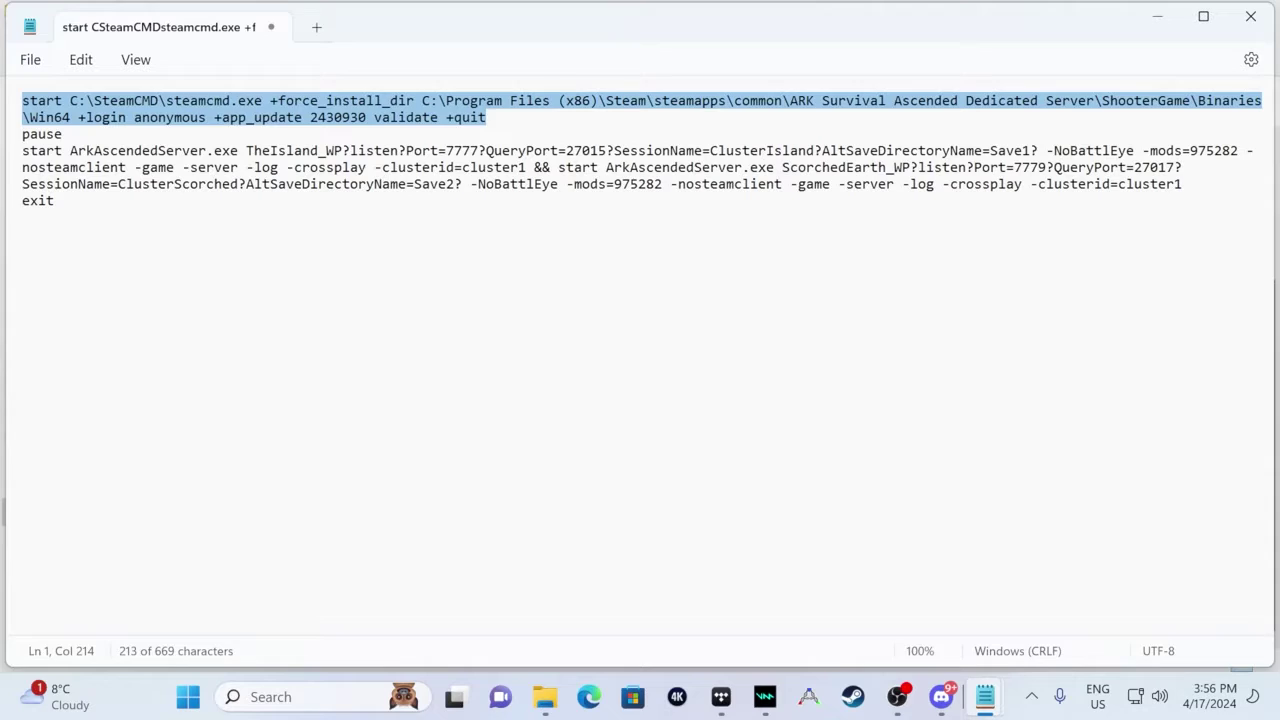
click(30, 134)
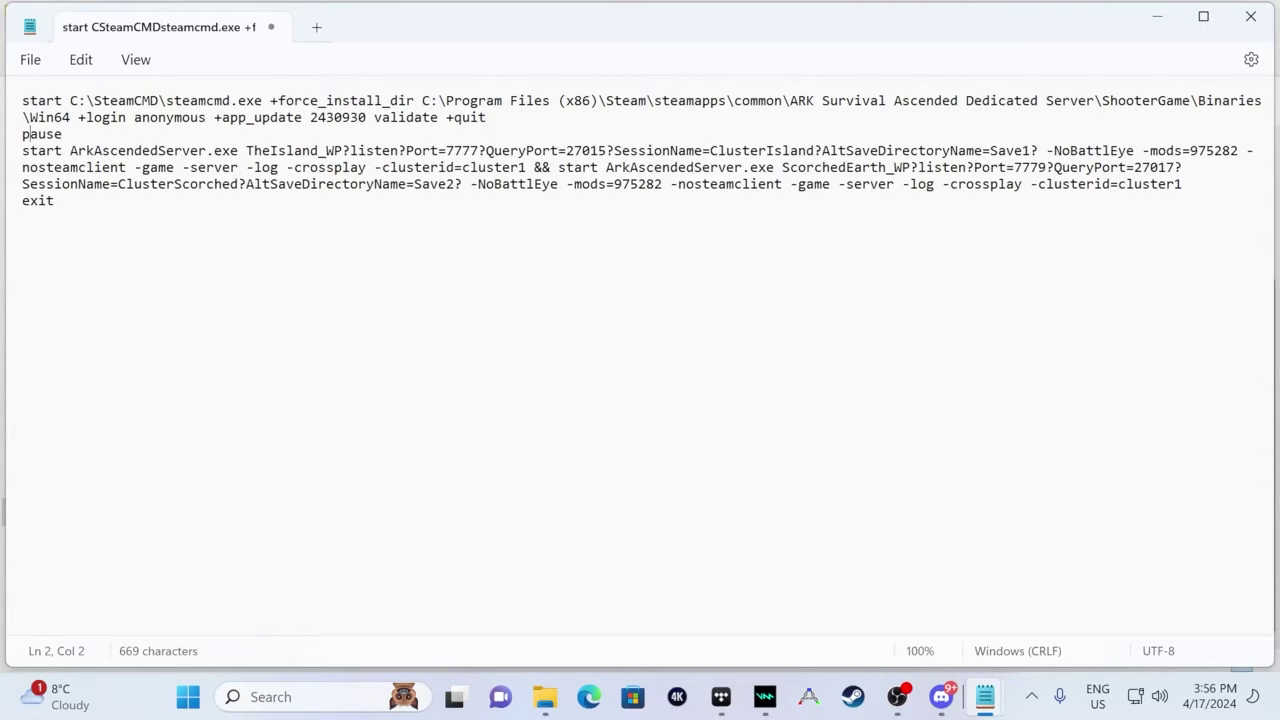
drag(24, 156, 352, 160)
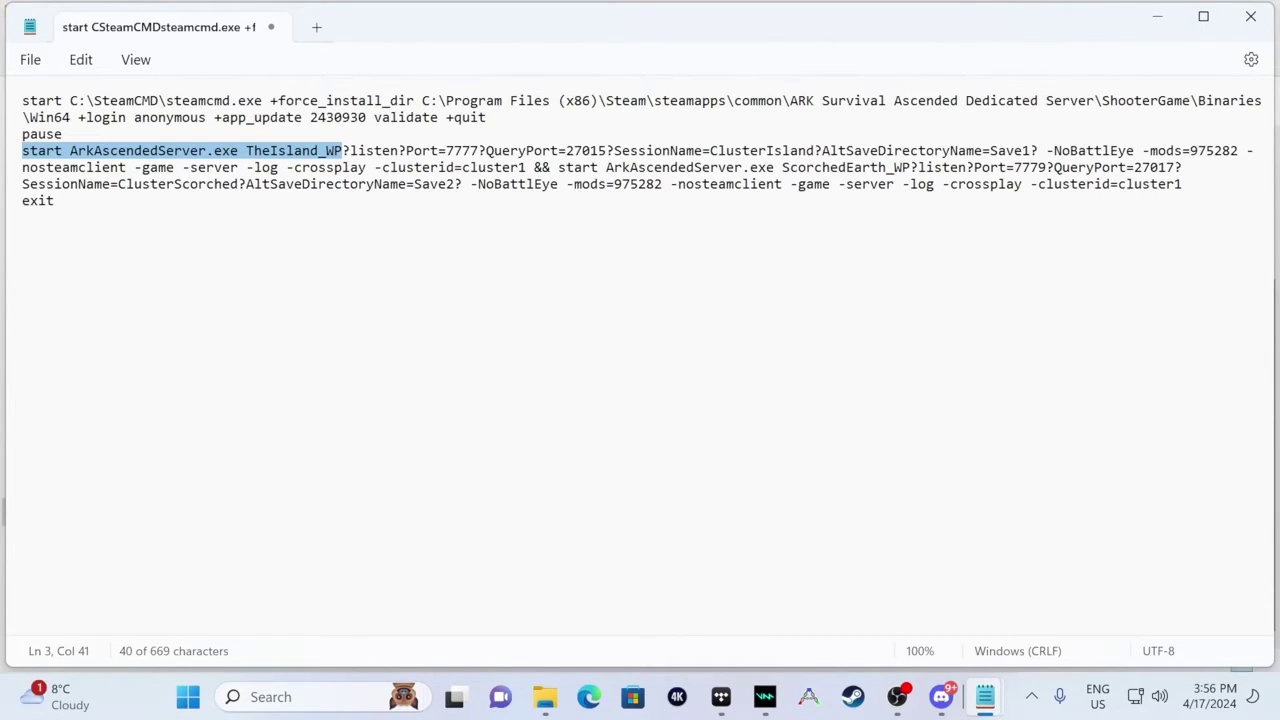
drag(446, 155, 481, 162)
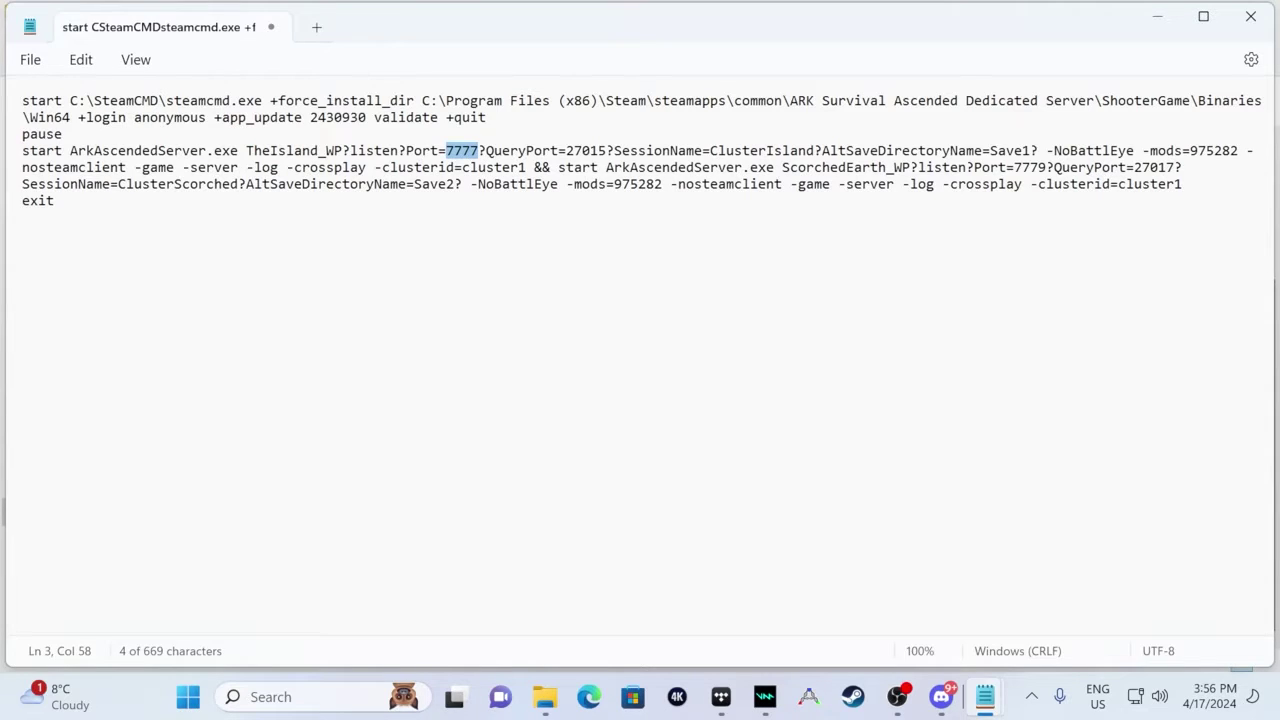
drag(567, 155, 606, 164)
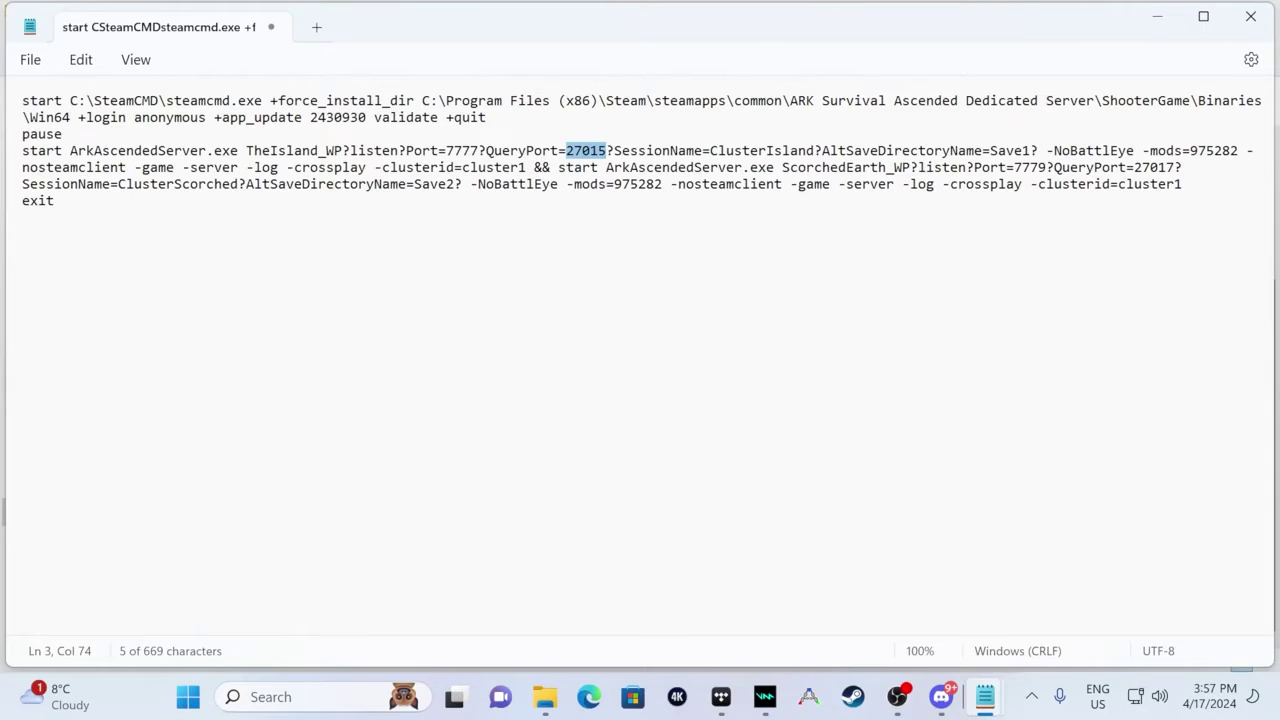
drag(710, 152, 816, 157)
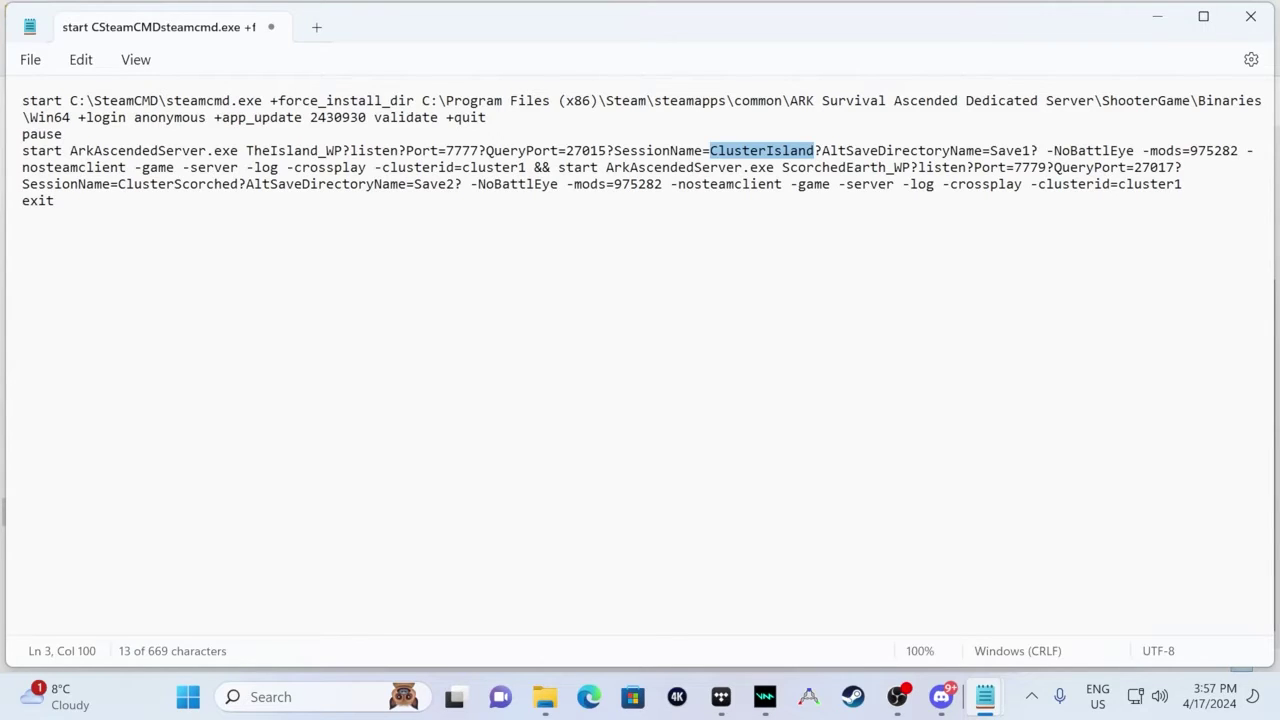
drag(822, 152, 1040, 158)
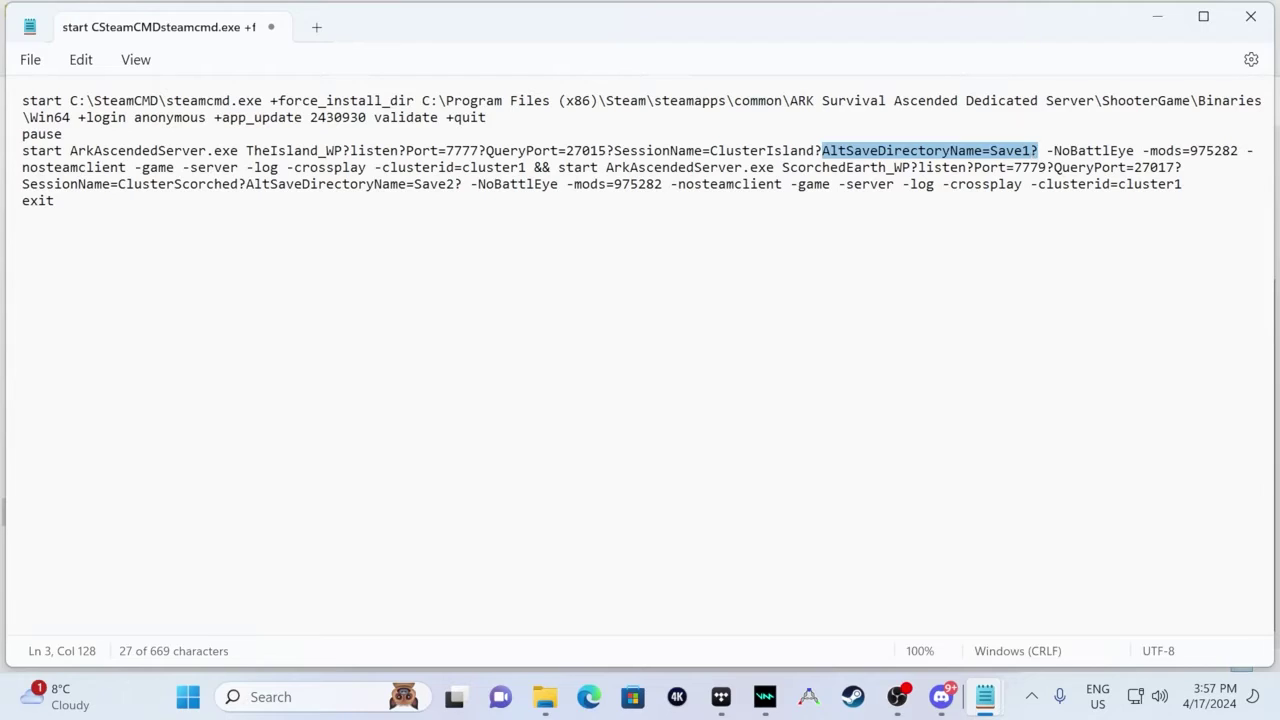
key(Right)
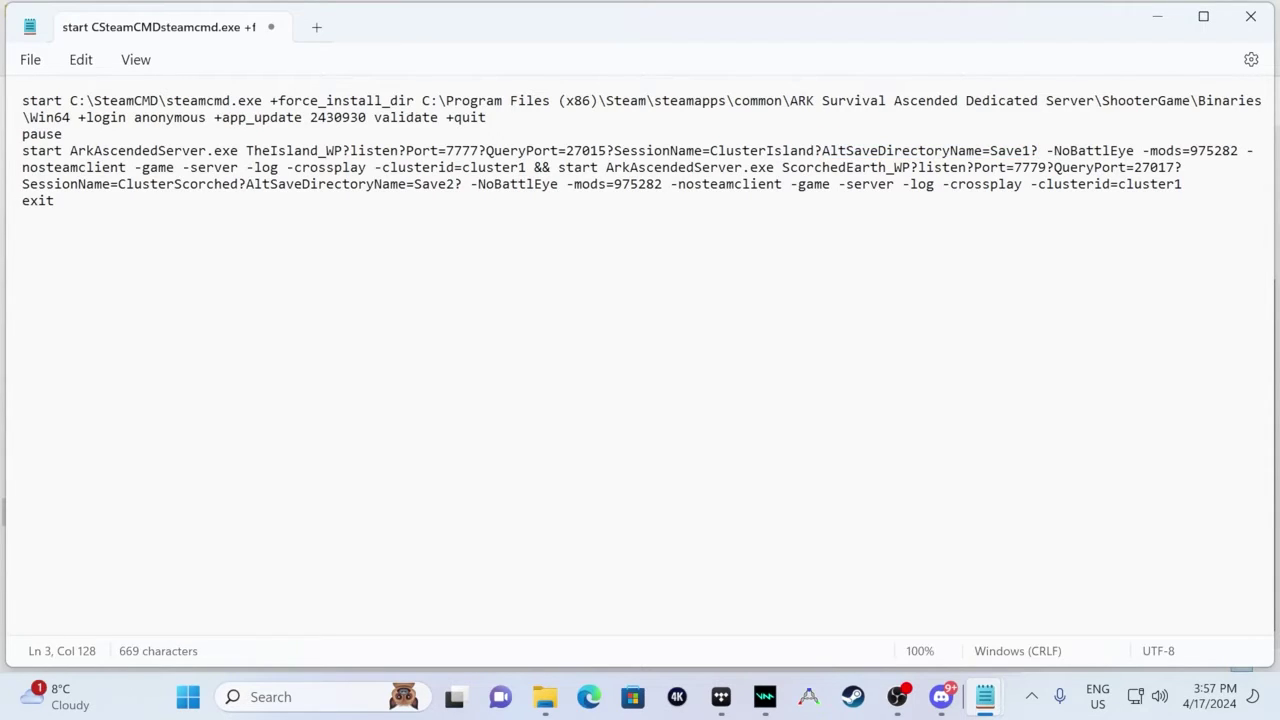
drag(1146, 153, 1243, 158)
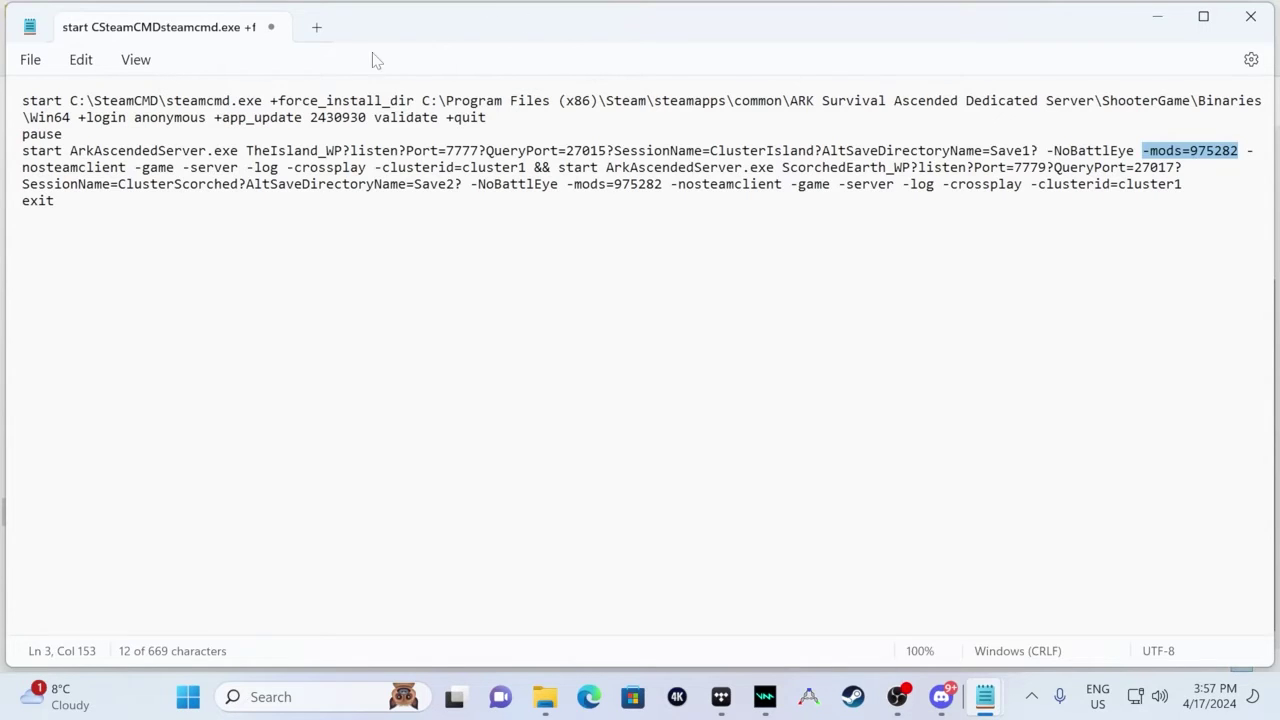
drag(287, 167, 368, 168)
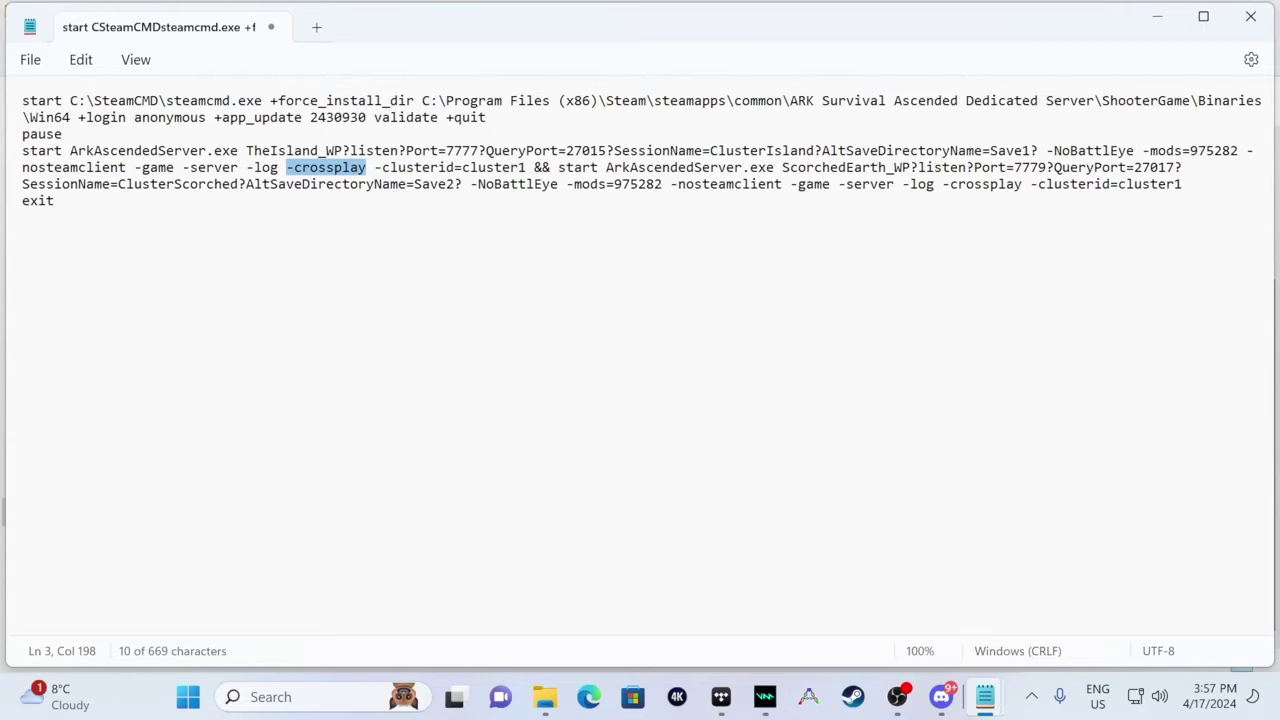
key(Right)
key(Right)
key(shift+Right)
key(shift+Right)
key(shift+Right)
key(shift+Right)
key(shift+Right)
key(shift+Right)
key(shift+Right)
key(shift+Right)
key(shift+Right)
key(shift+Right)
key(shift+Right)
key(shift+Right)
key(shift+Right)
key(shift+Right)
key(shift+Right)
key(shift+Right)
key(shift+Right)
key(shift+Right)
key(shift+Right)
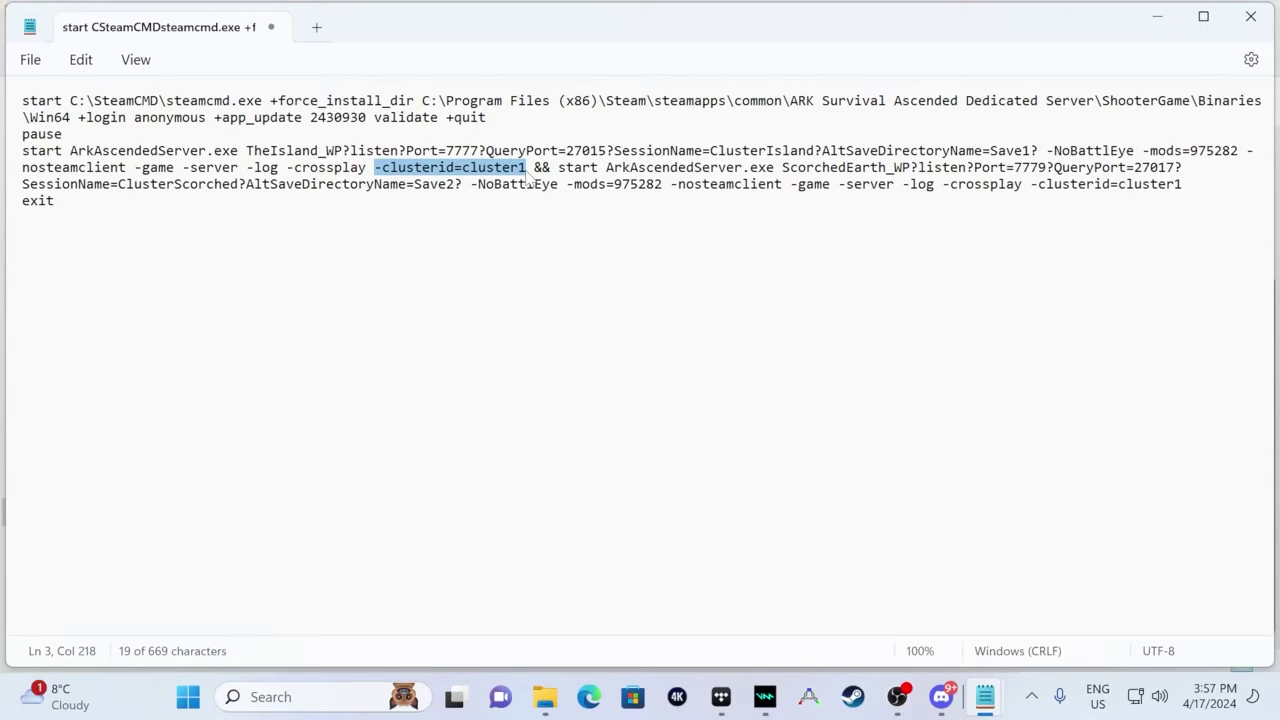
key(Right)
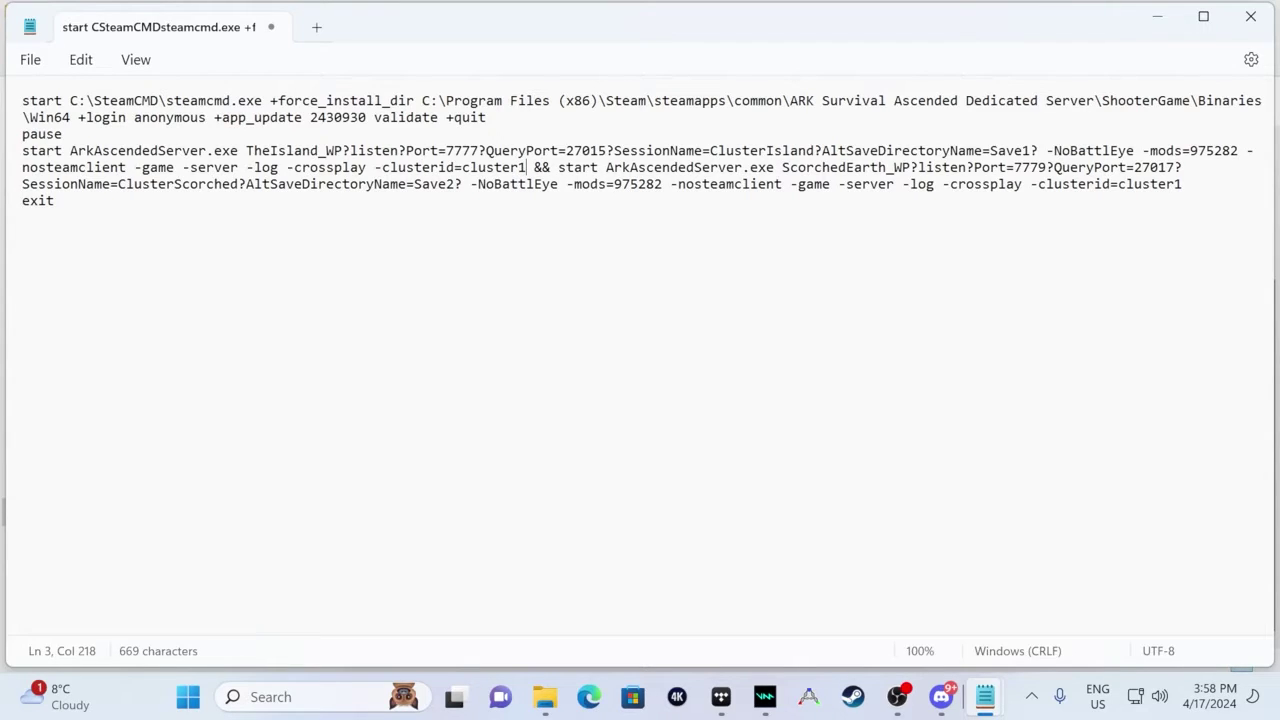
- Review the && separator, the ScorchedEarth_WP map and ClusterIsland's query port 27015
key(Right)
key(shift+Right)
key(shift+Right)
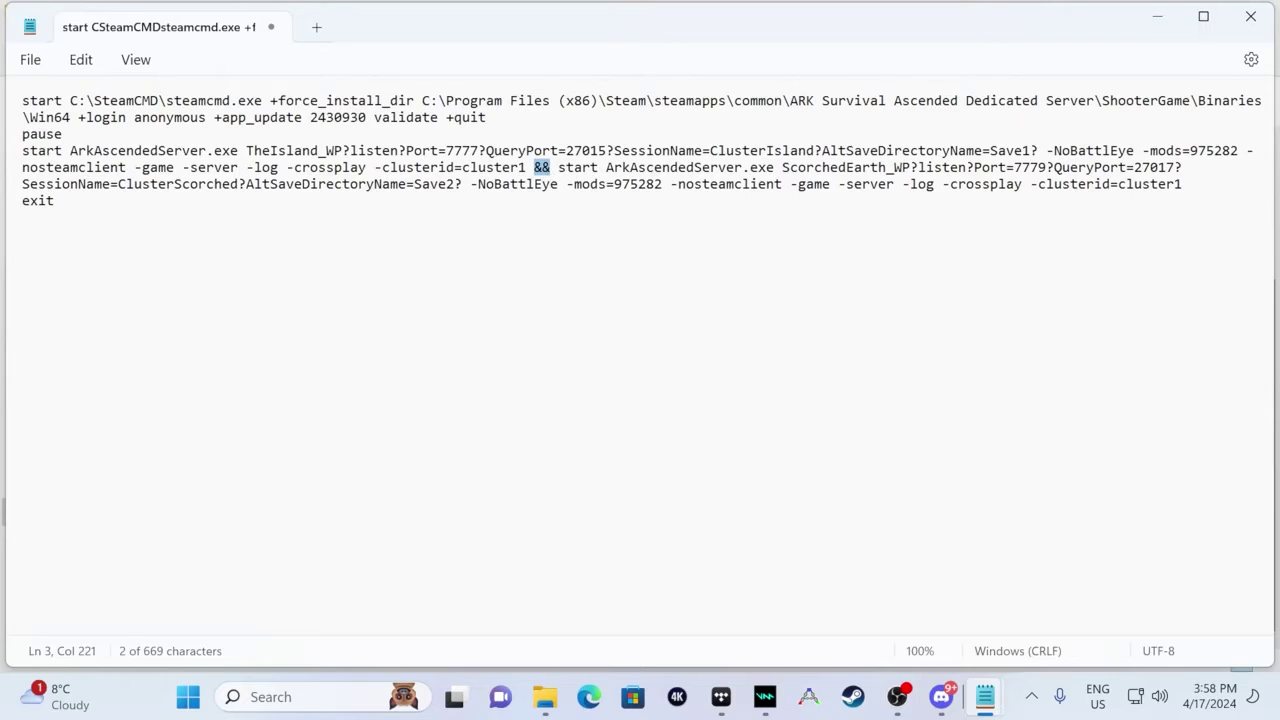
key(Right)
key(Right)
key(Right)
key(Right)
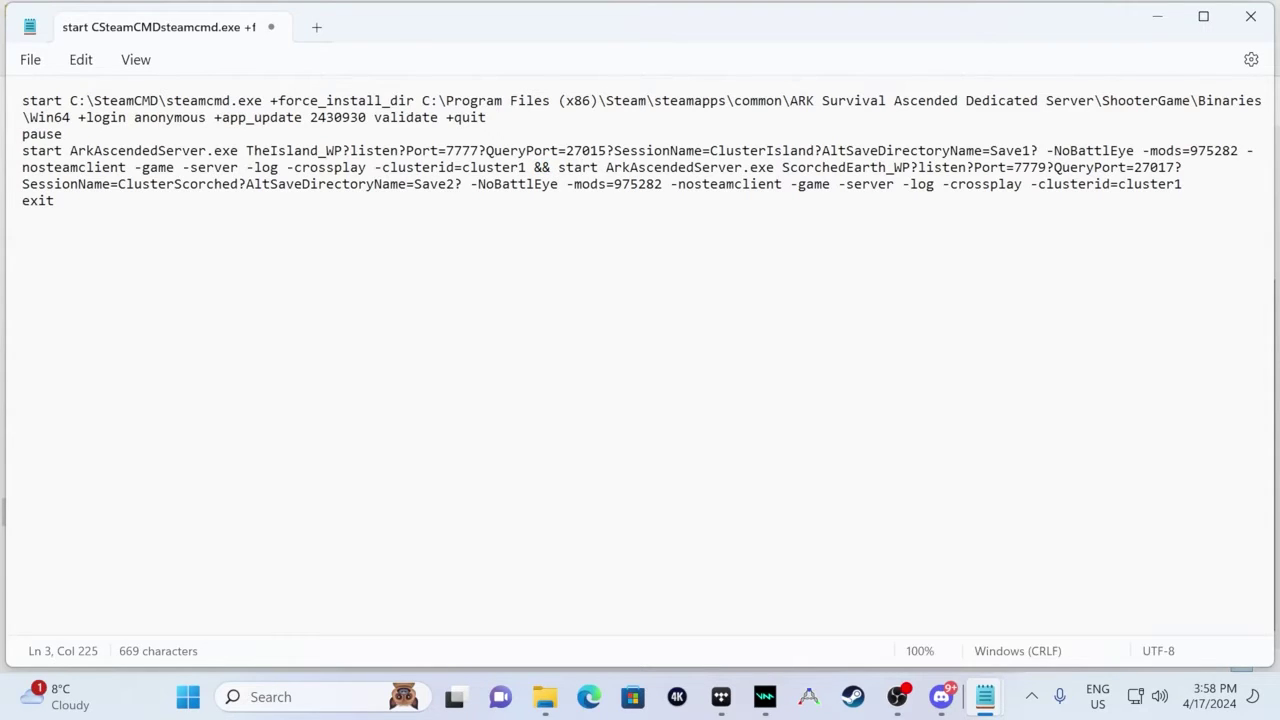
drag(782, 167, 910, 172)
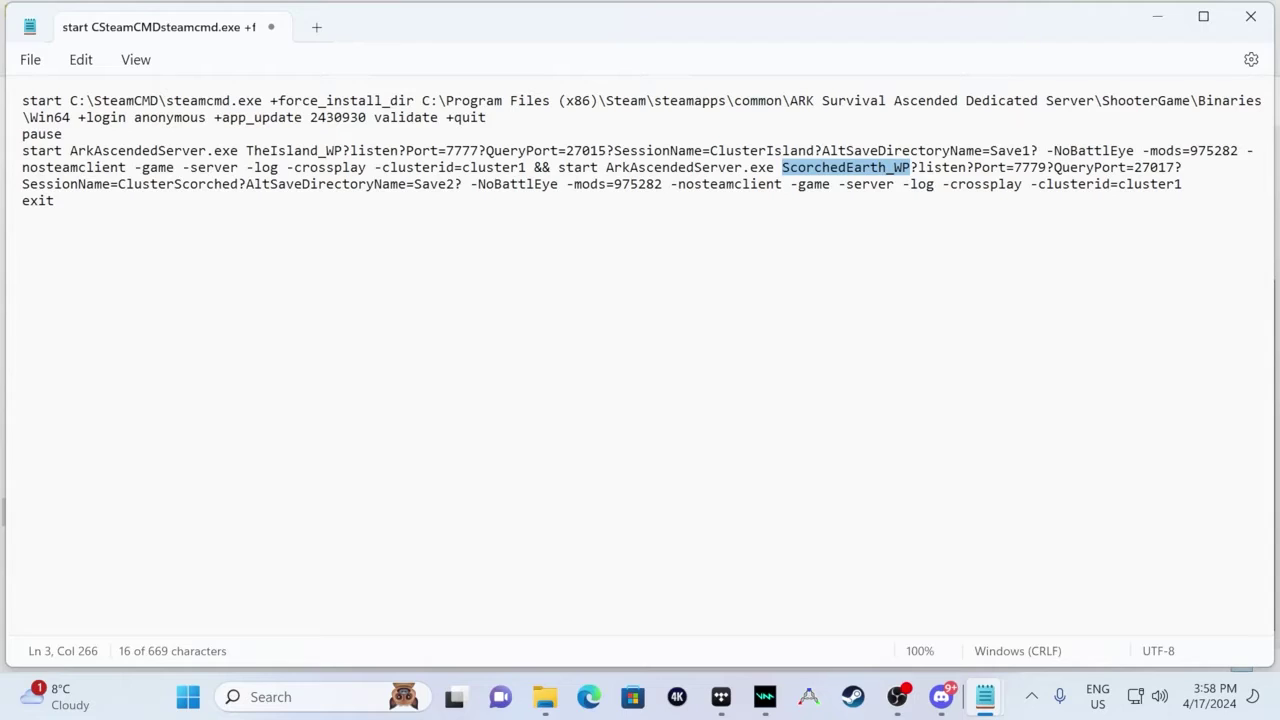
drag(566, 150, 607, 152)
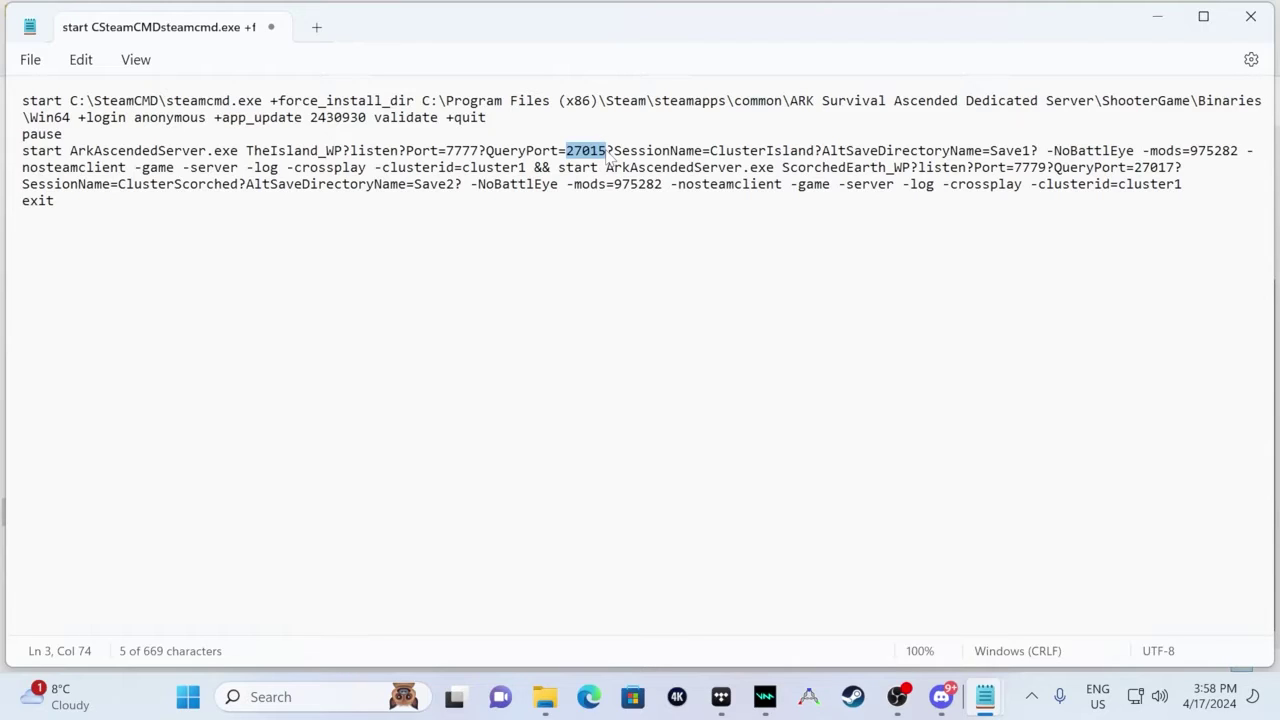
- Review the second server's QueryPort 27017, ClusterScorched name, Save2, mods=975282 and crossplay option
drag(1054, 167, 1176, 169)
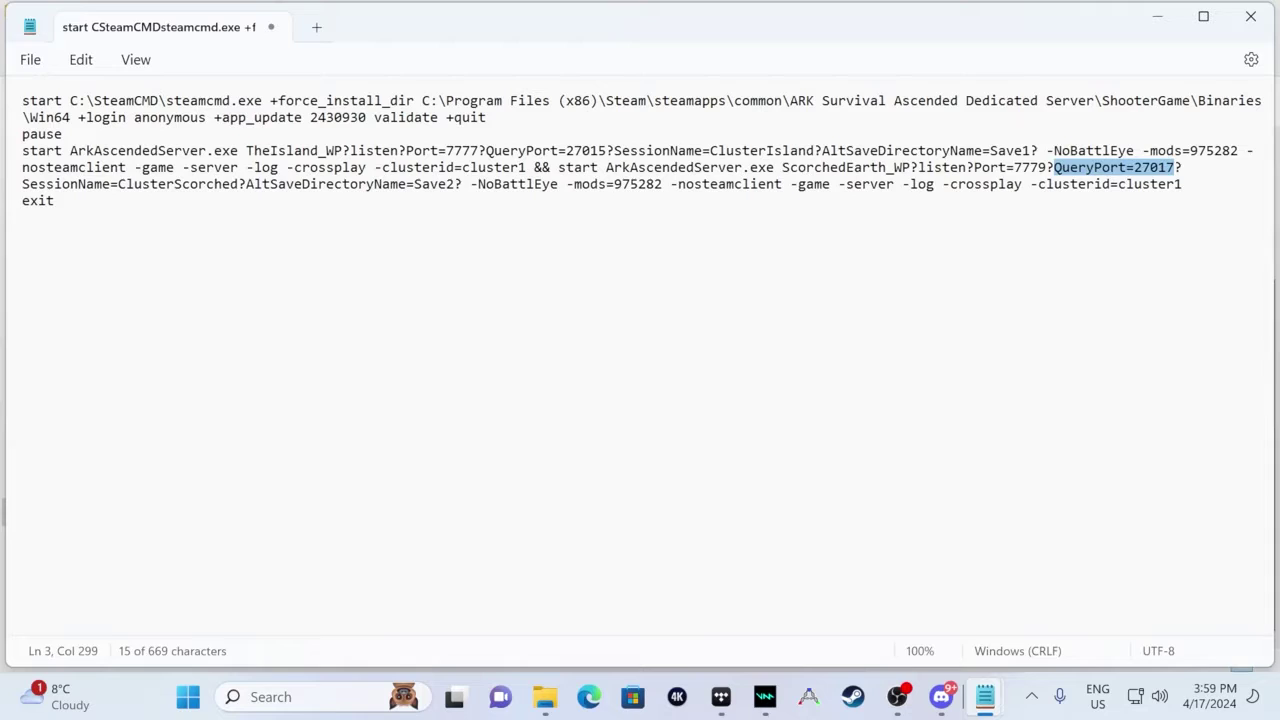
drag(118, 184, 415, 190)
click(462, 190)
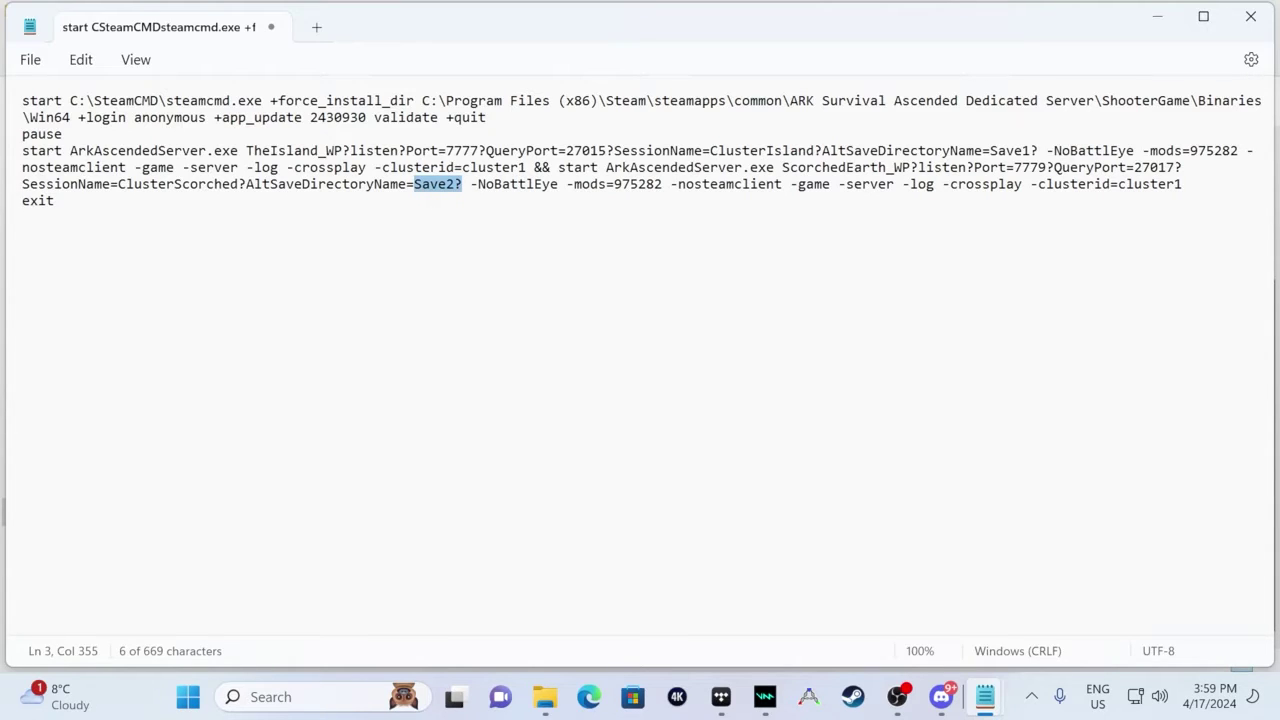
drag(574, 188, 663, 192)
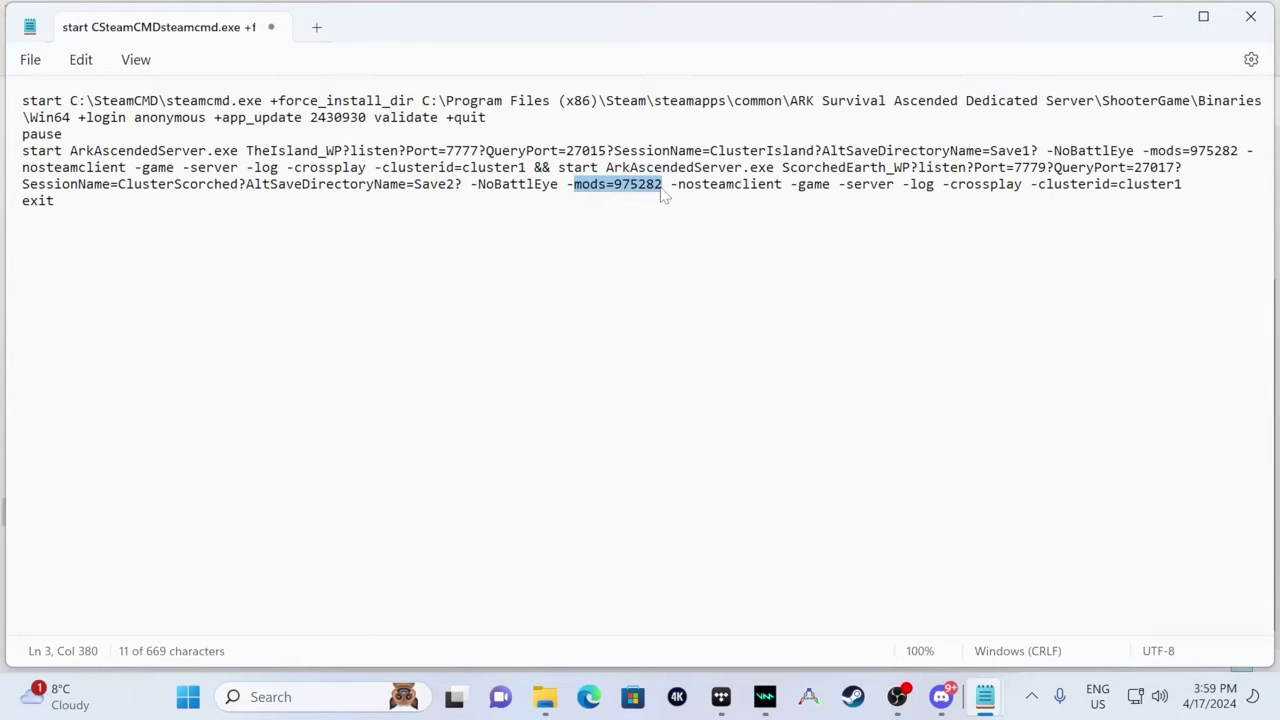
drag(950, 188, 1185, 197)
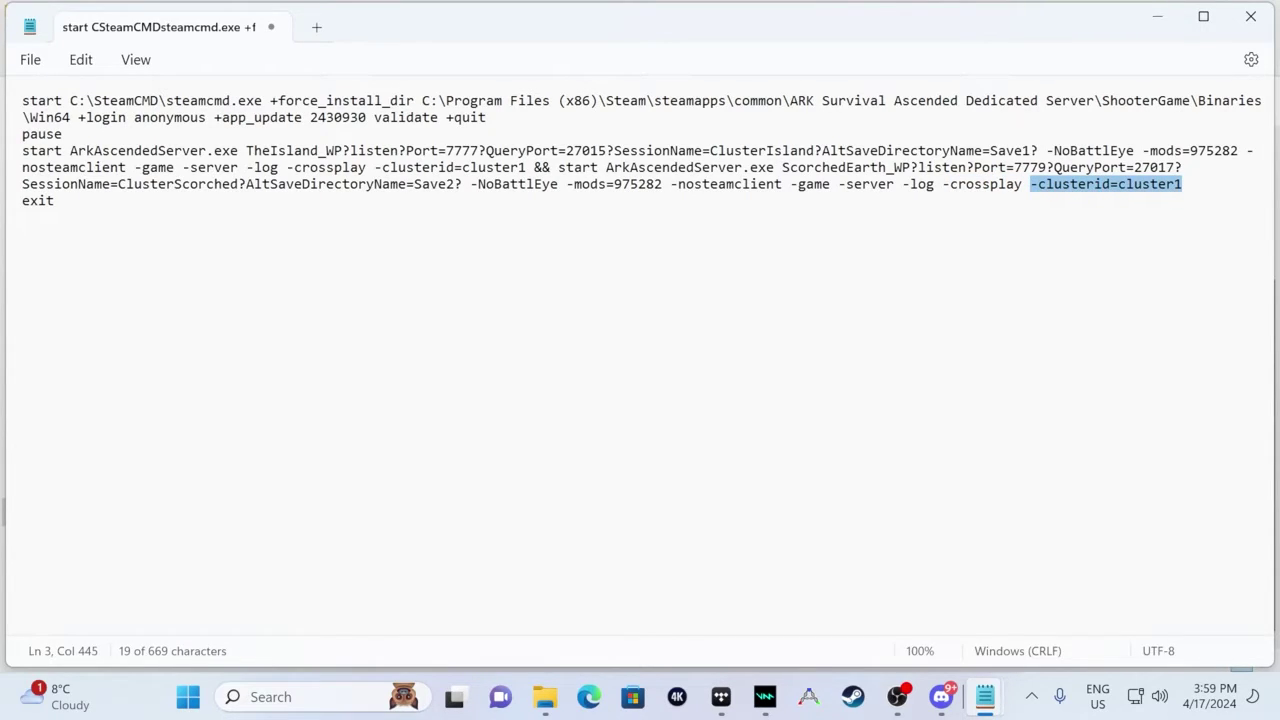
click(54, 200)
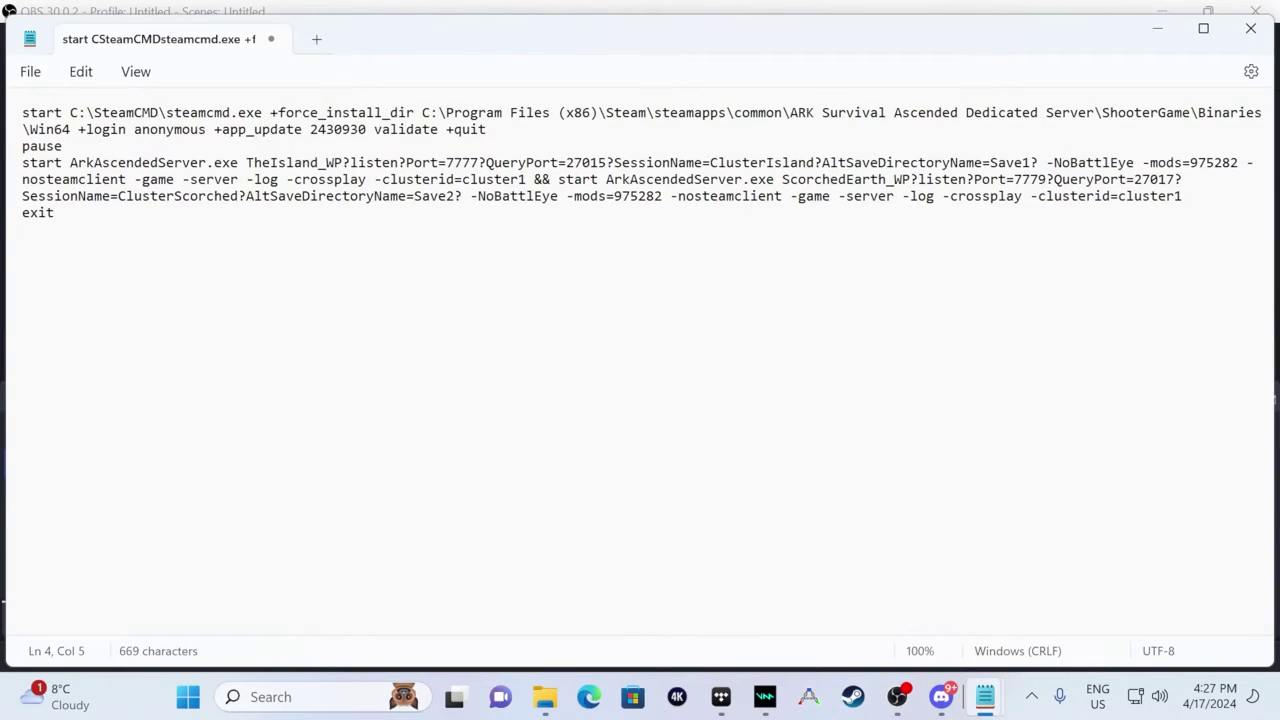
- Save the script as Ark Cluster Server.bat in Win64, replacing the existing copy
click(30, 71)
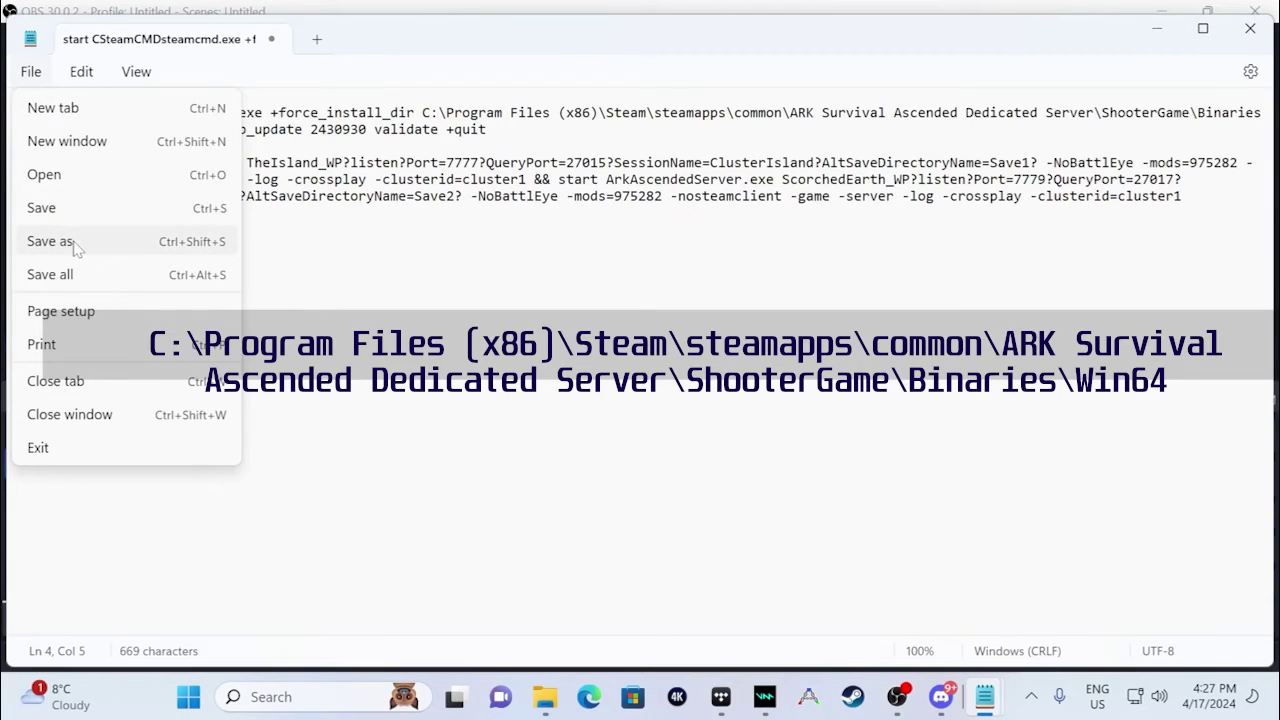
click(62, 244)
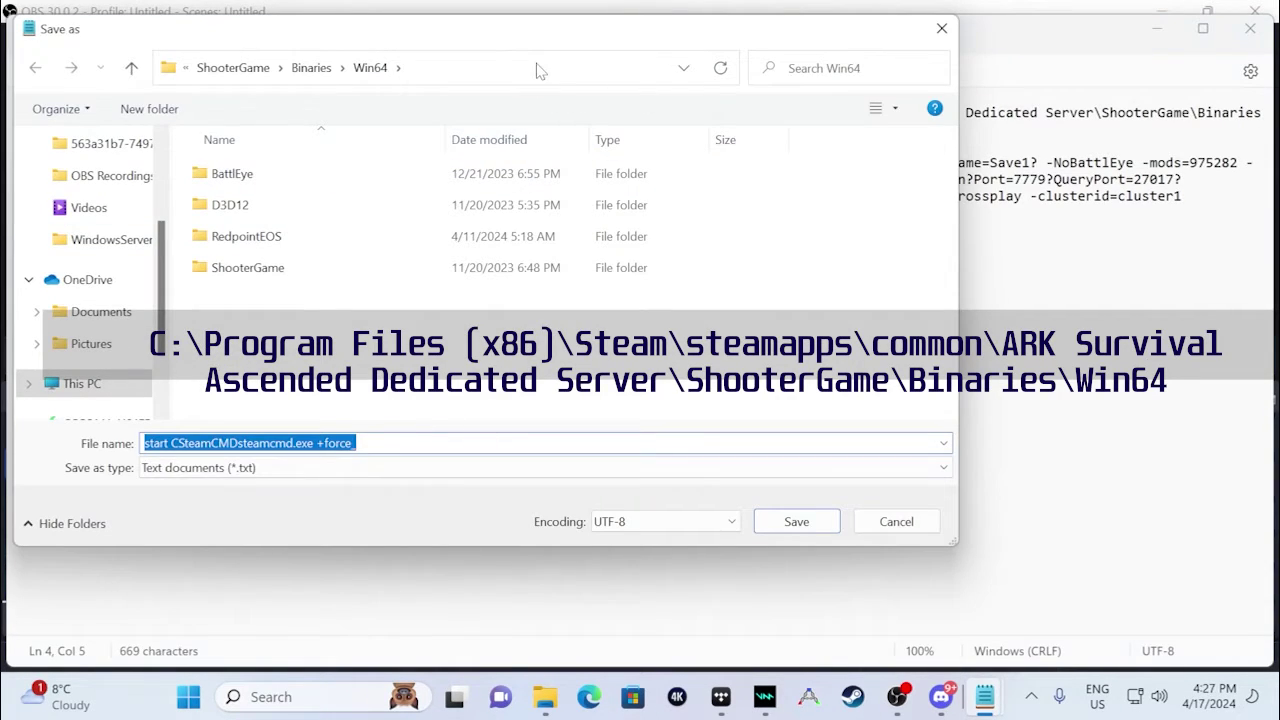
click(537, 70)
key(Escape)
text(Ark Cls)
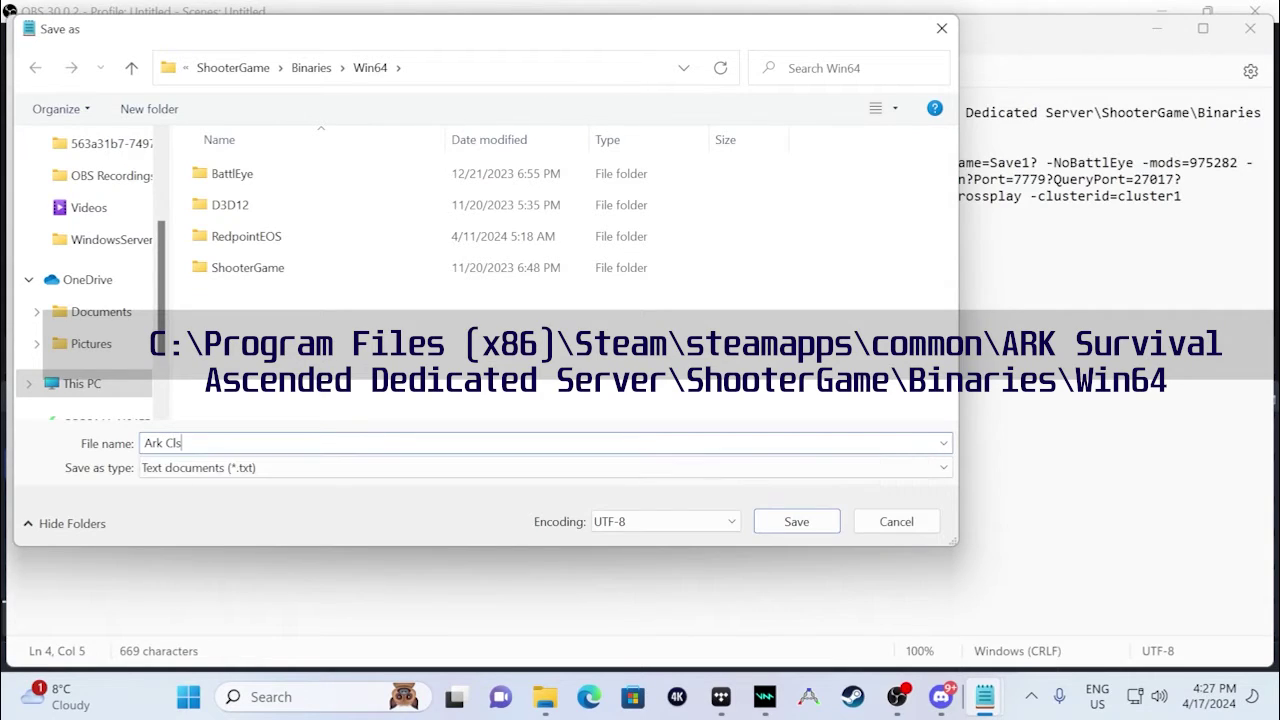
key(BackSpace)
text(uster Sere)
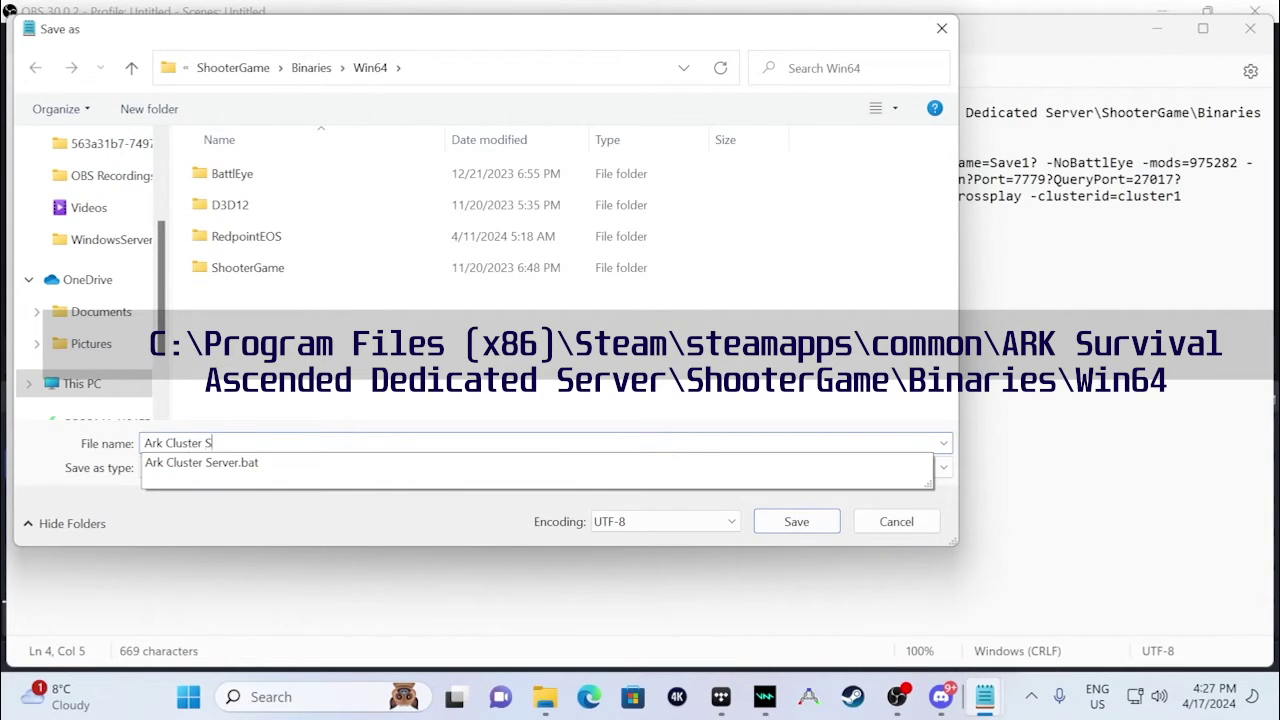
key(BackSpace)
text(ver.bat)
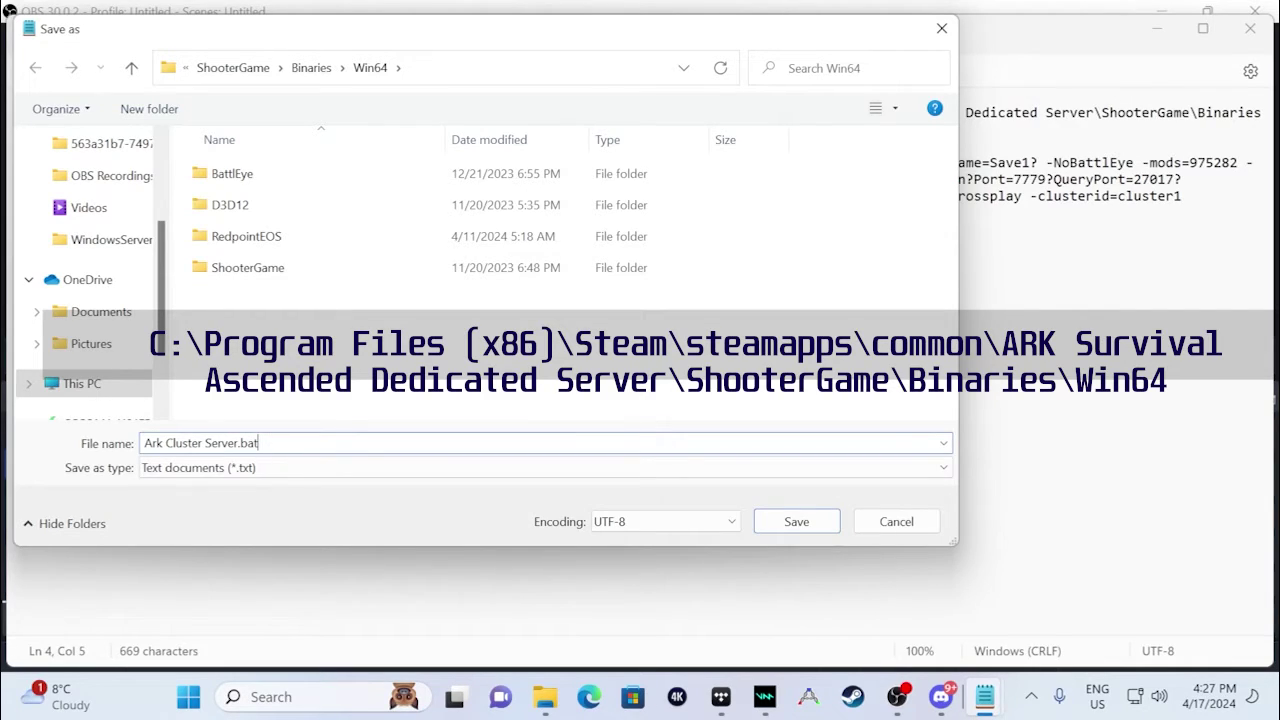
click(796, 521)
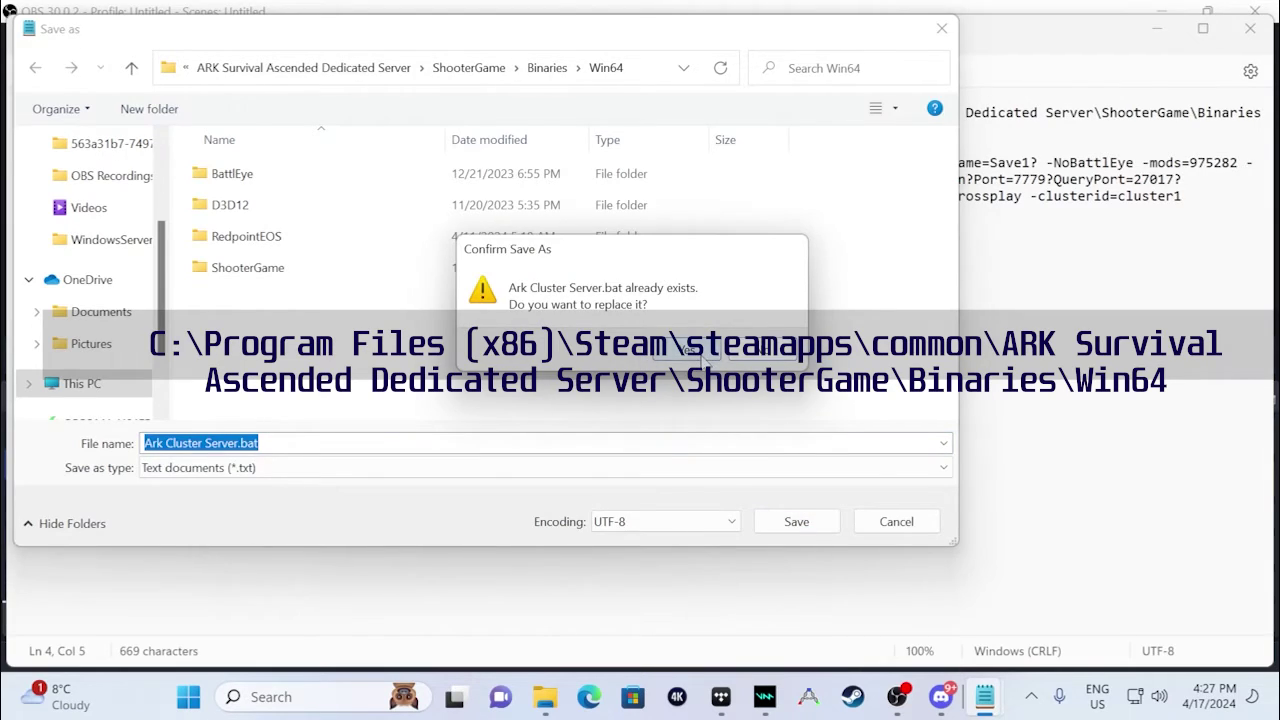
click(700, 358)
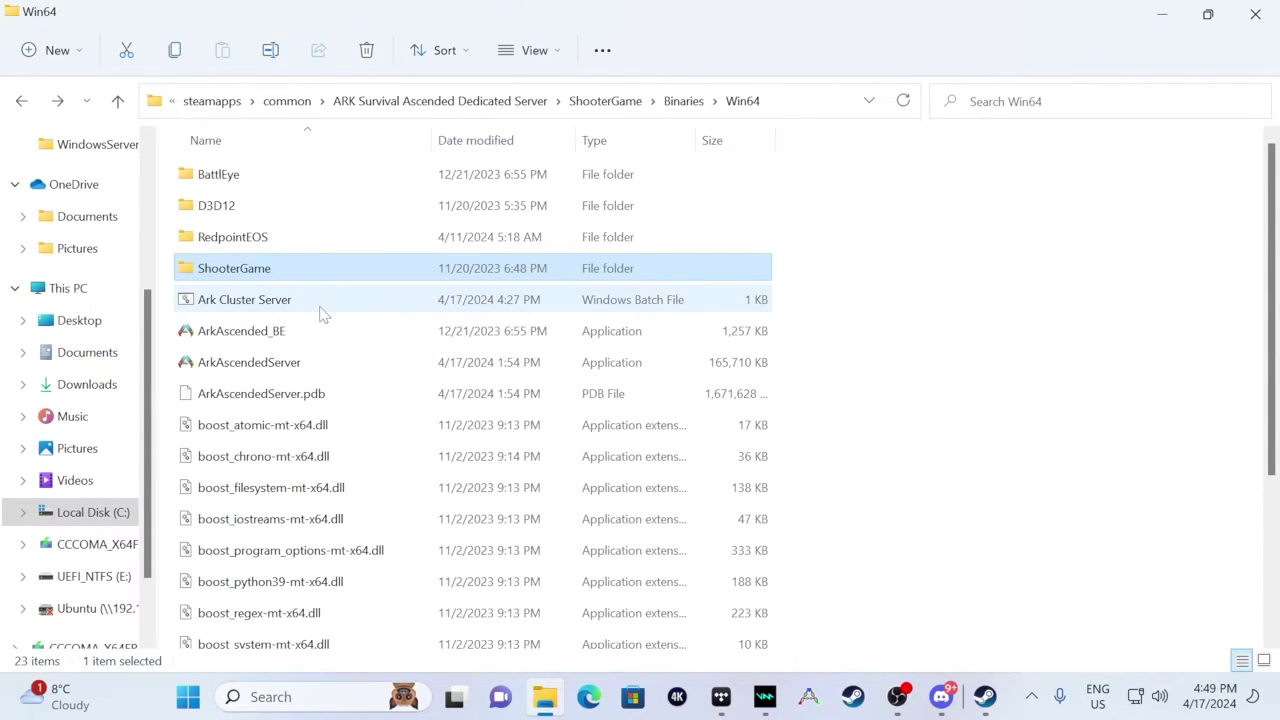
- Run Ark Cluster Server.bat, close SteamCMD after verification, and continue past the pause
double_click(325, 300)
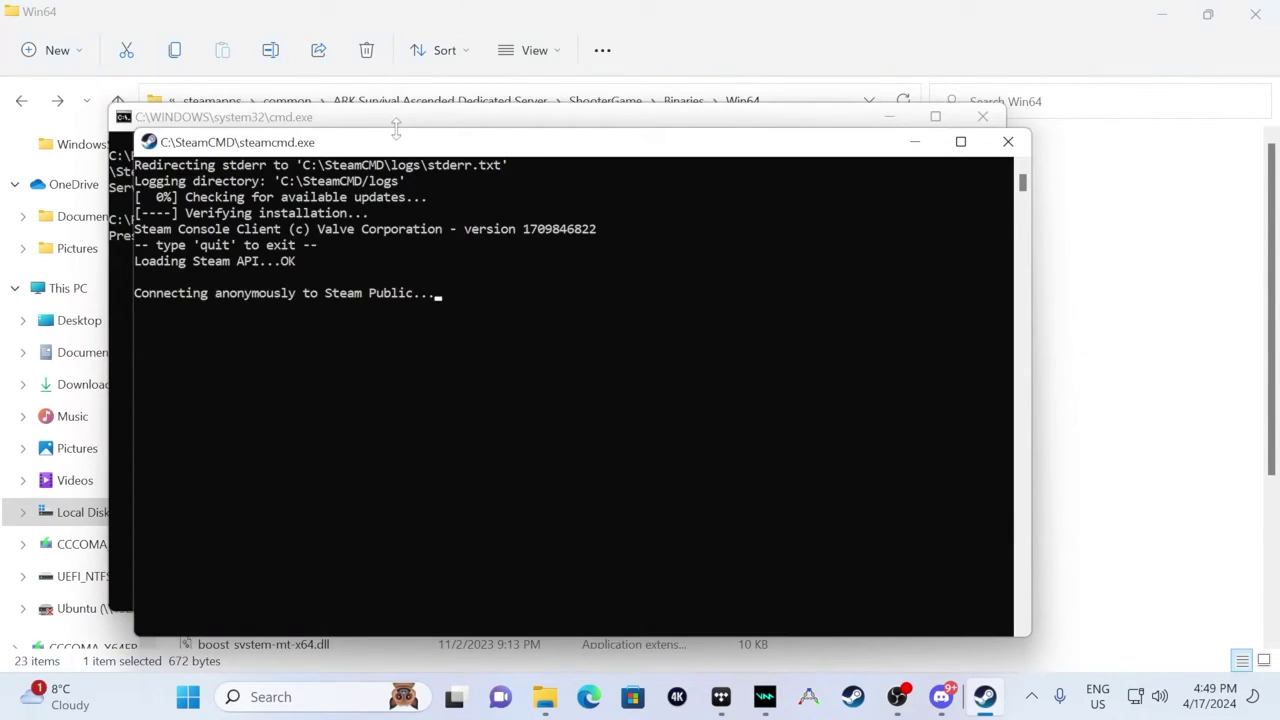
drag(436, 148, 708, 129)
drag(326, 125, 228, 25)
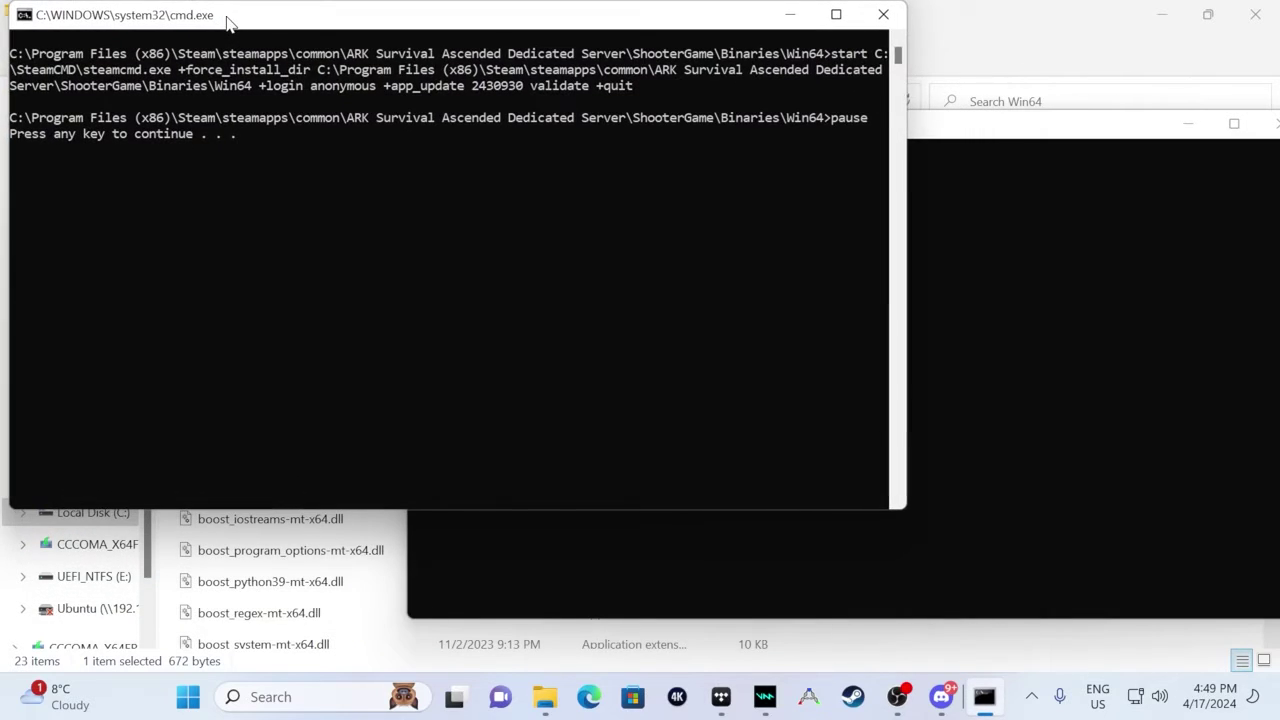
drag(972, 125, 923, 20)
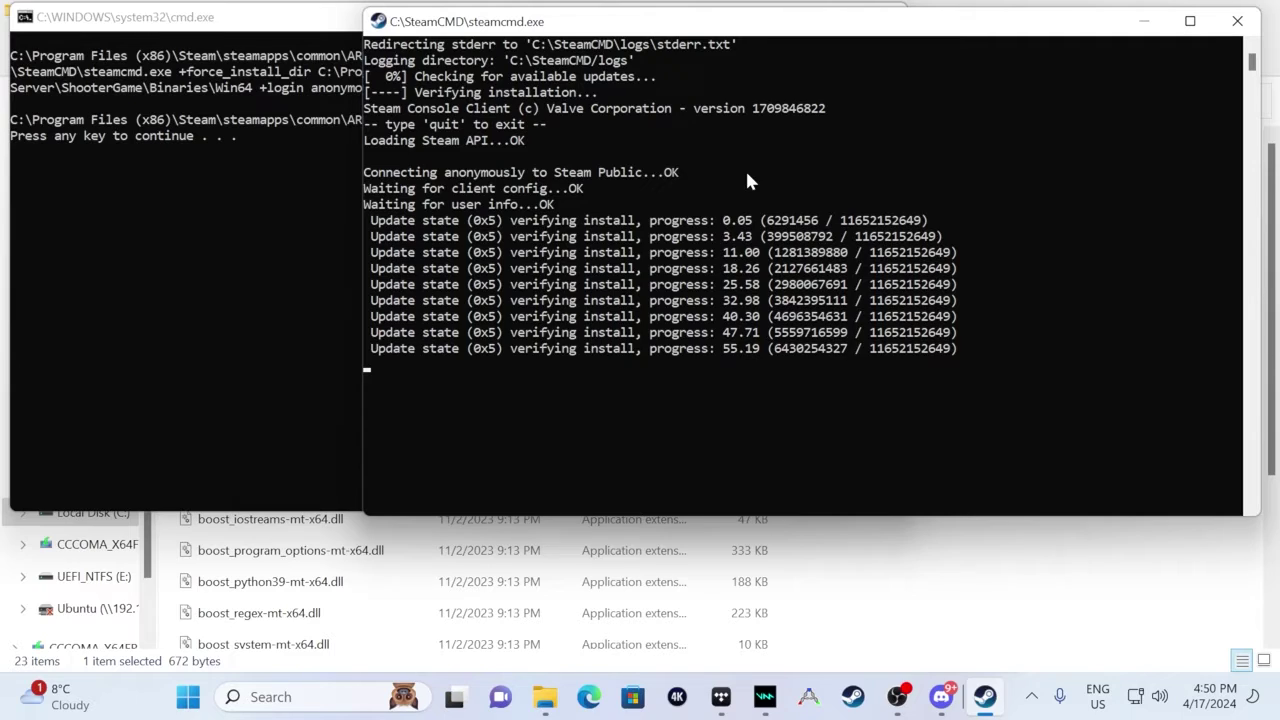
click(1237, 20)
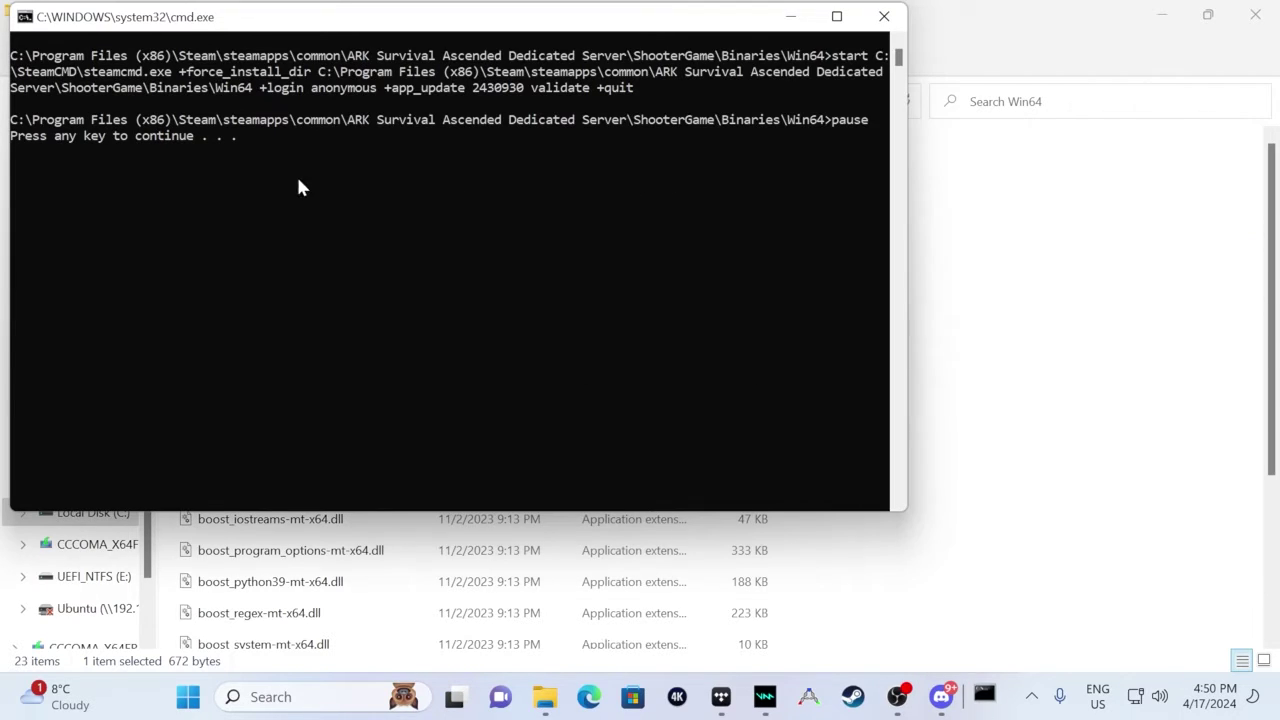
click(246, 143)
key(Return)
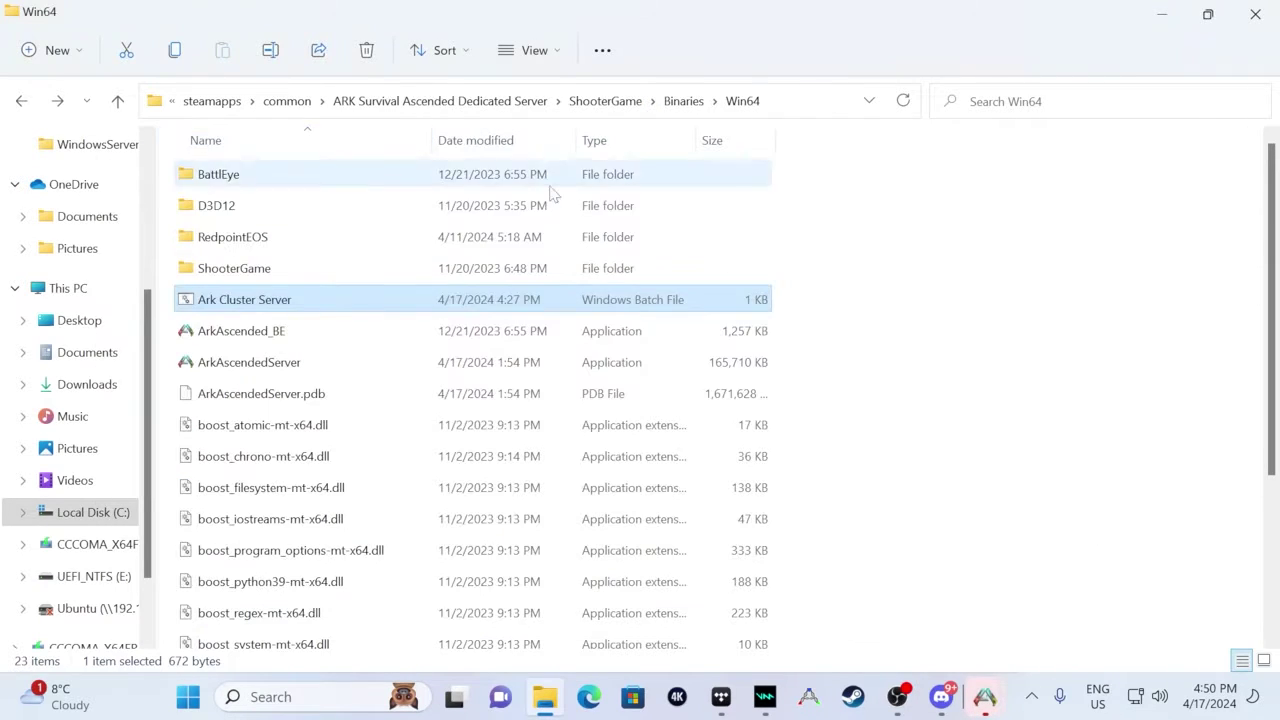
- Arrange the ClusterIsland and ClusterScorched consoles side by side and check startup times
mouse_move(985, 680)
click(884, 600)
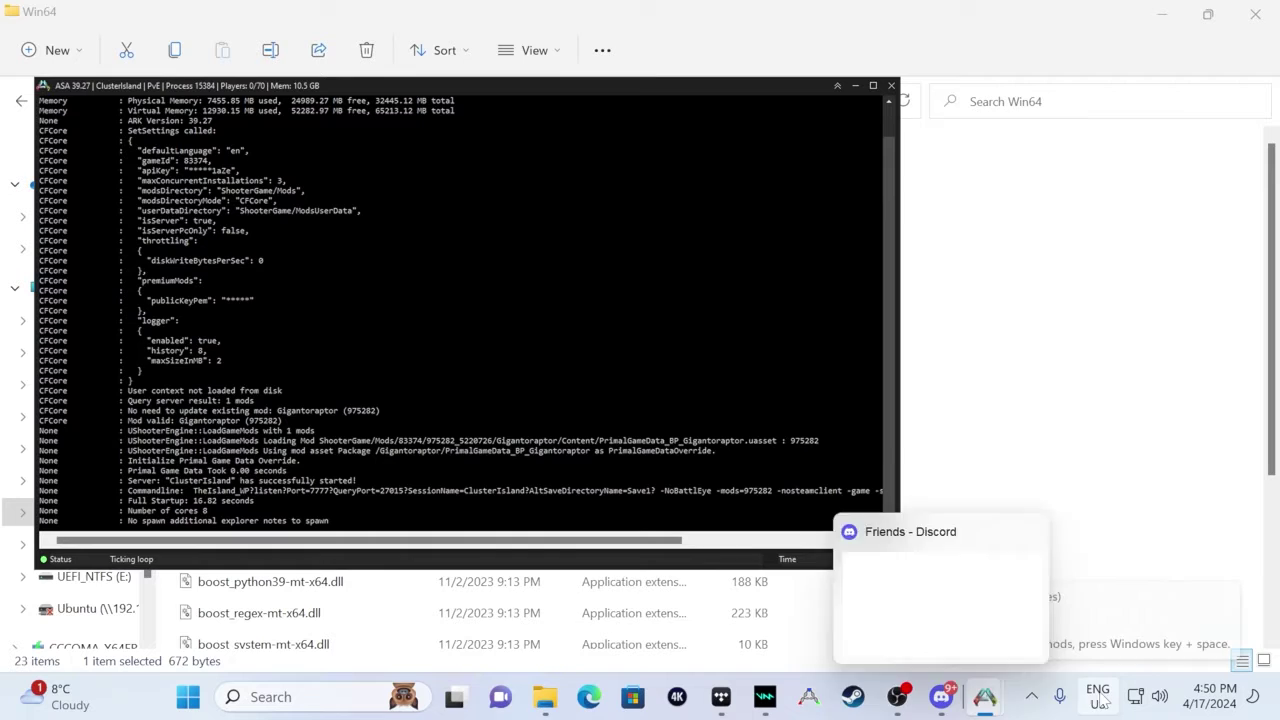
mouse_move(985, 697)
click(1000, 545)
drag(499, 35, 953, 108)
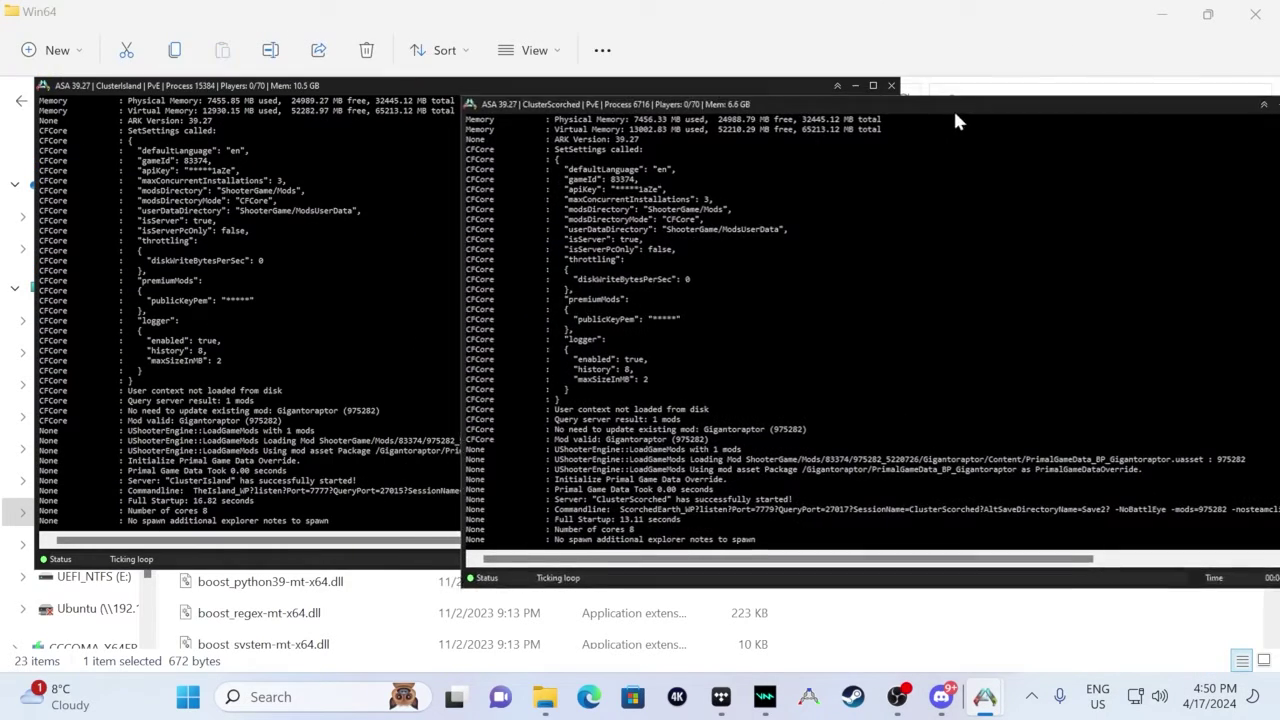
drag(362, 81, 321, 23)
drag(935, 95, 934, 20)
click(150, 530)
mouse_move(985, 697)
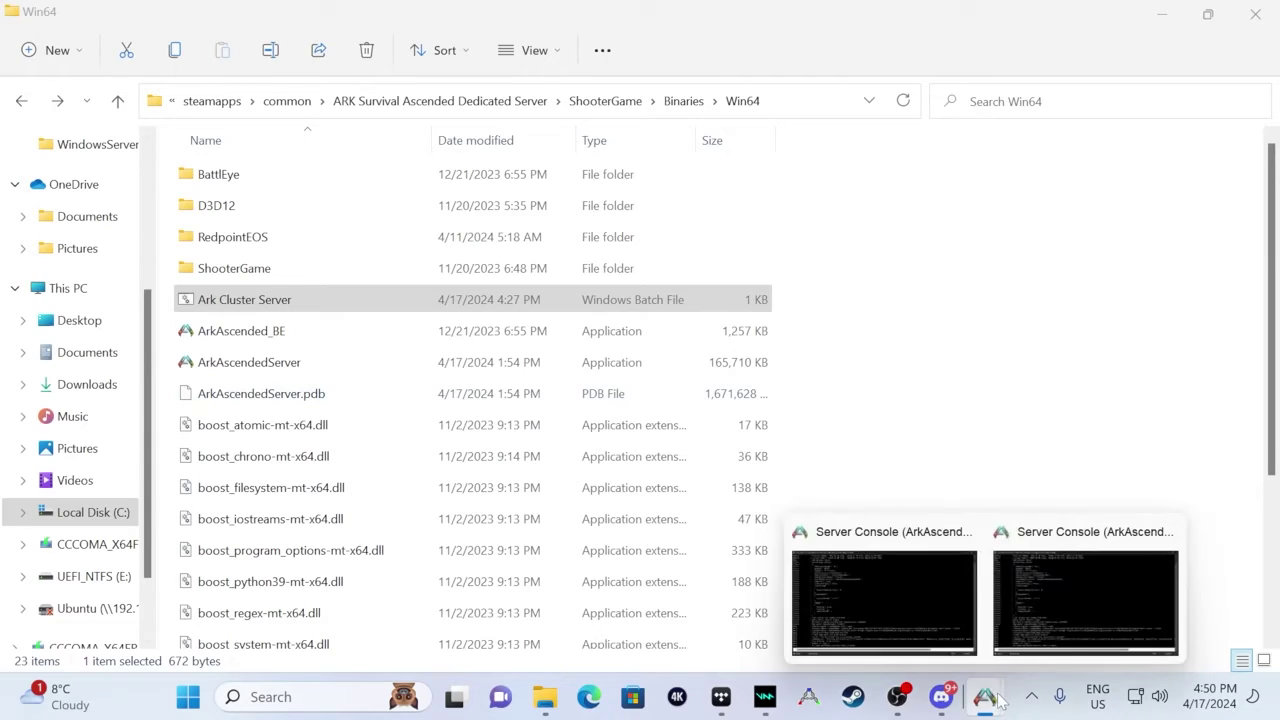
click(906, 606)
click(1037, 630)
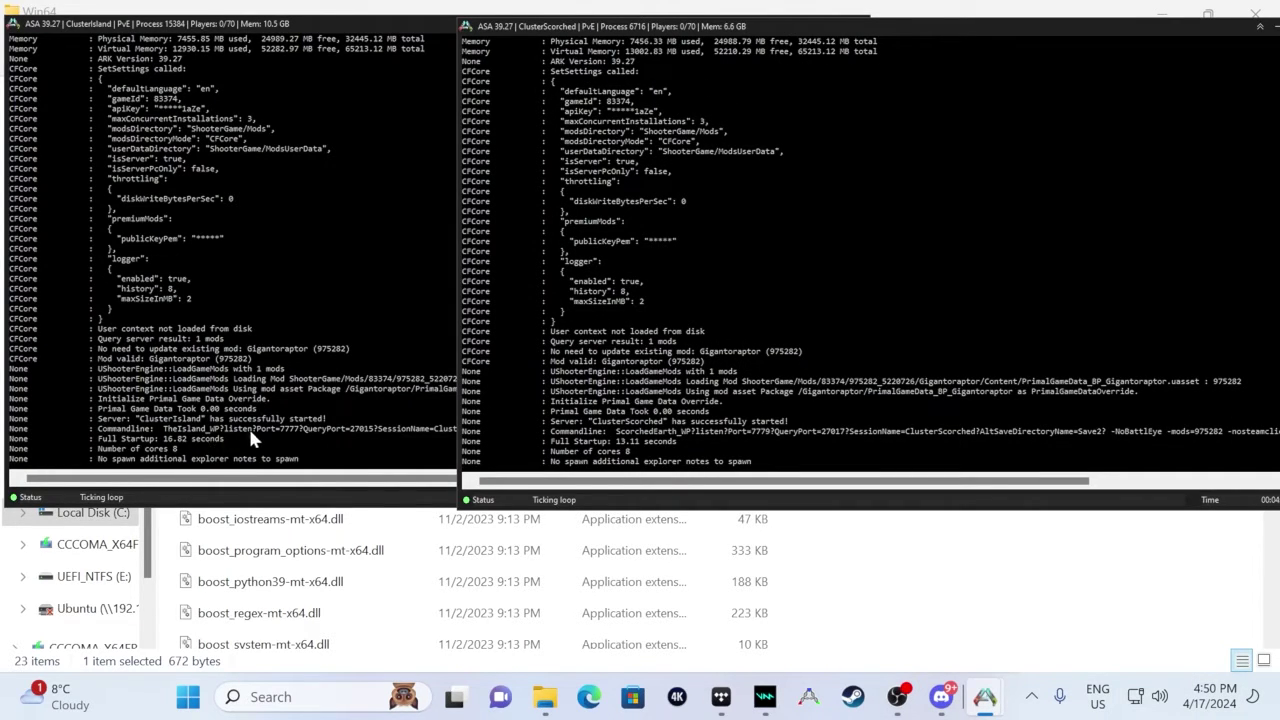
drag(337, 478, 440, 435)
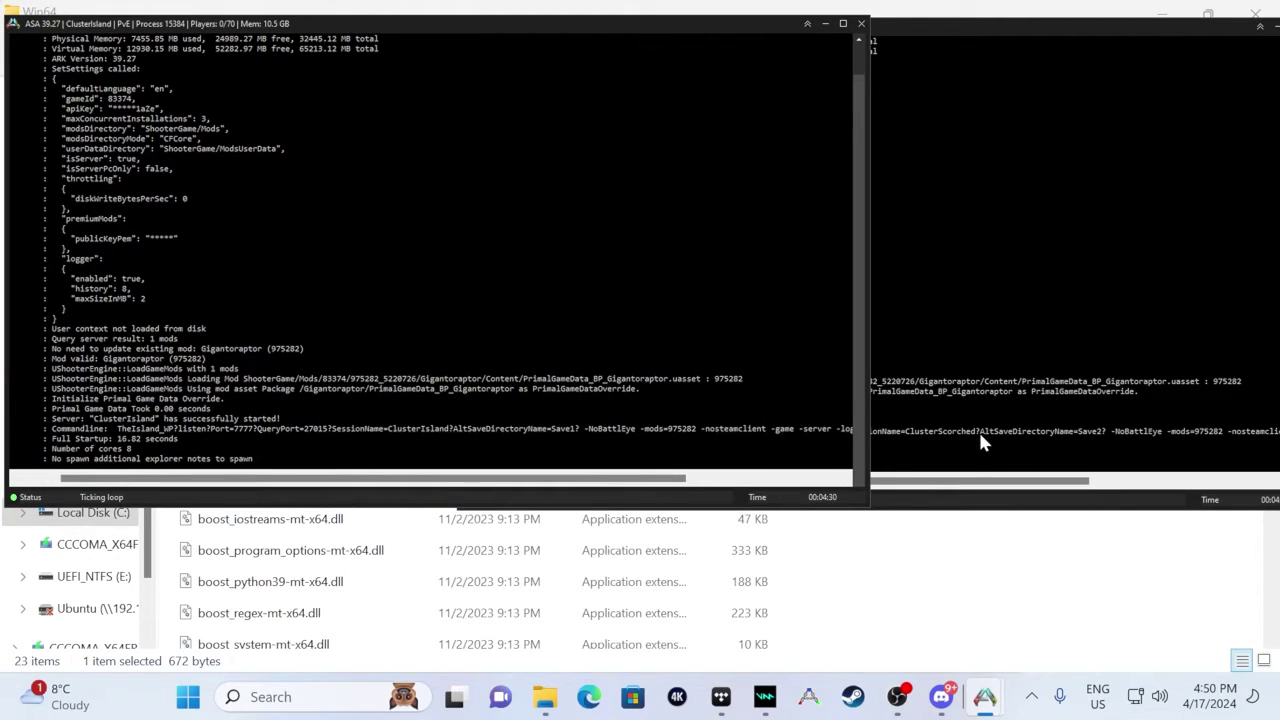
click(975, 441)
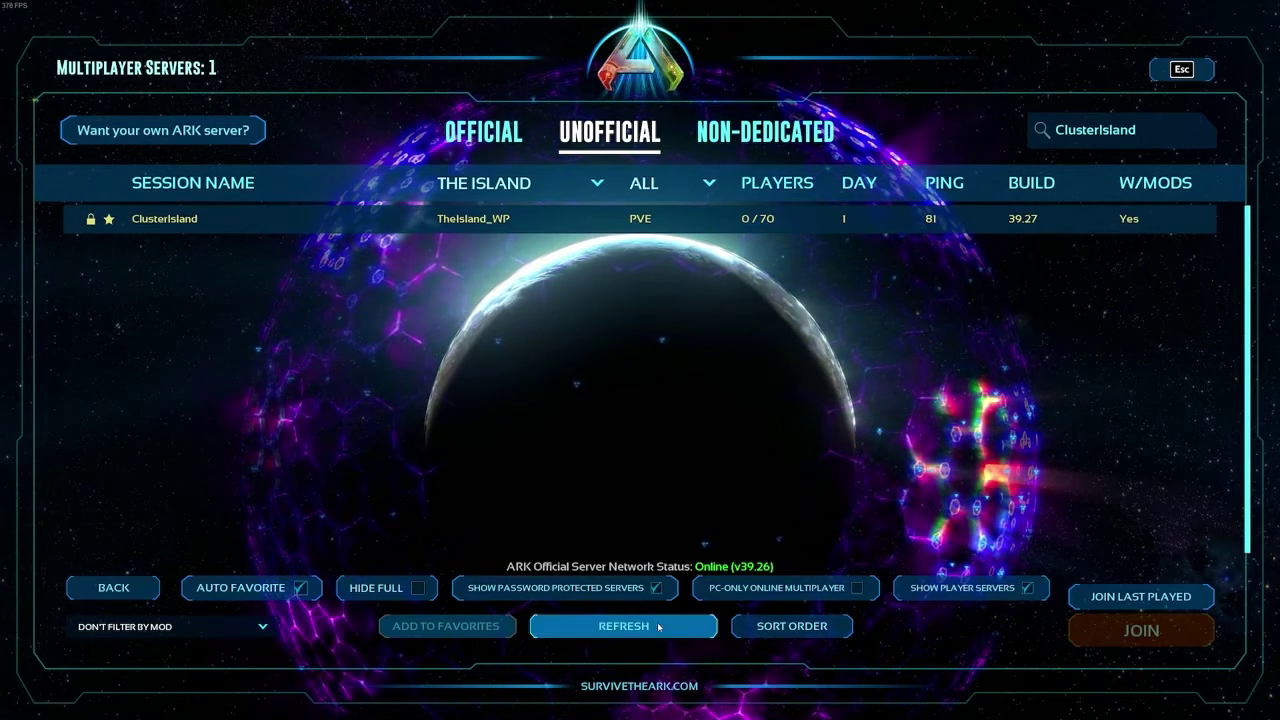
- Refresh the server list and join ClusterIsland, accepting the required mods and entering its password
click(624, 626)
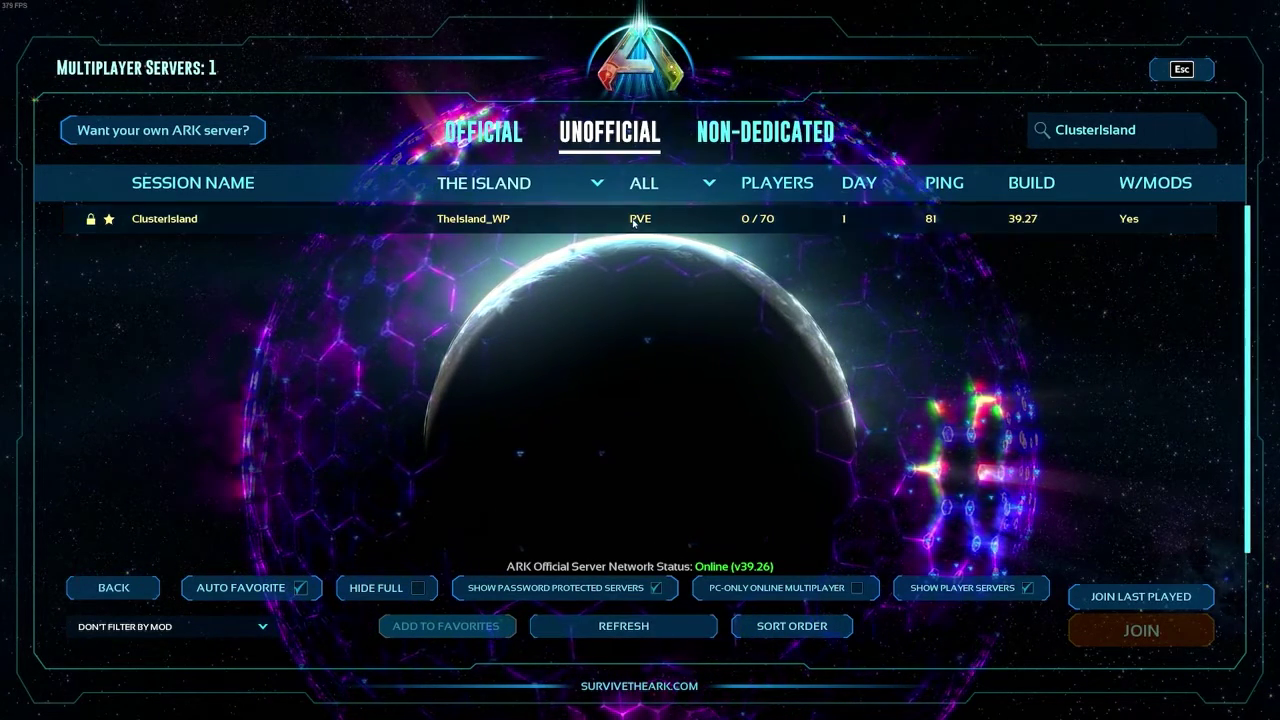
click(633, 220)
click(1141, 631)
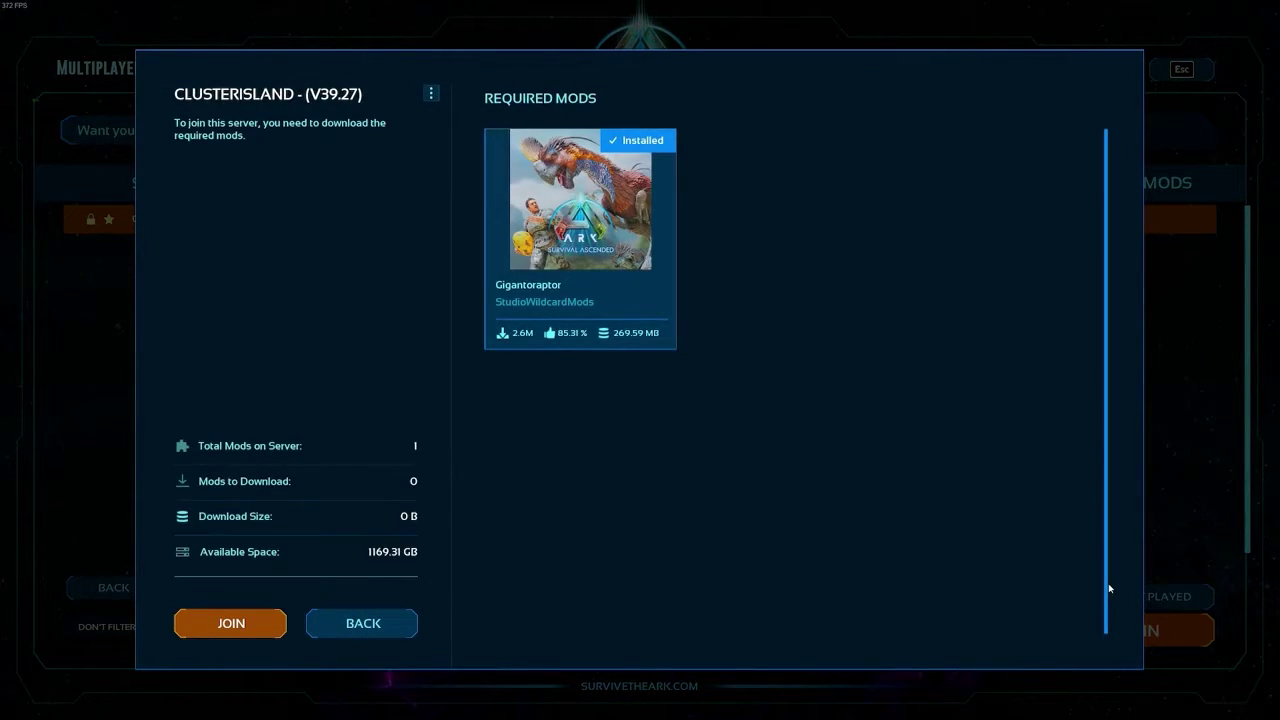
click(231, 623)
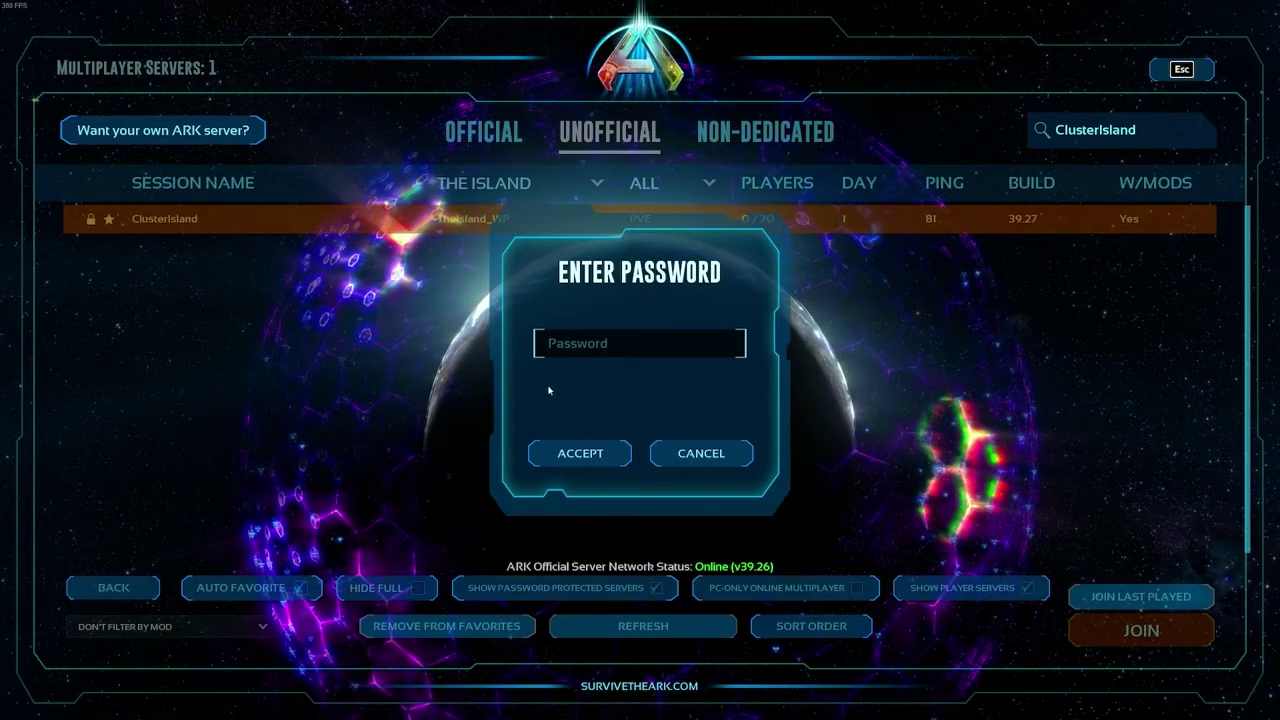
click(580, 453)
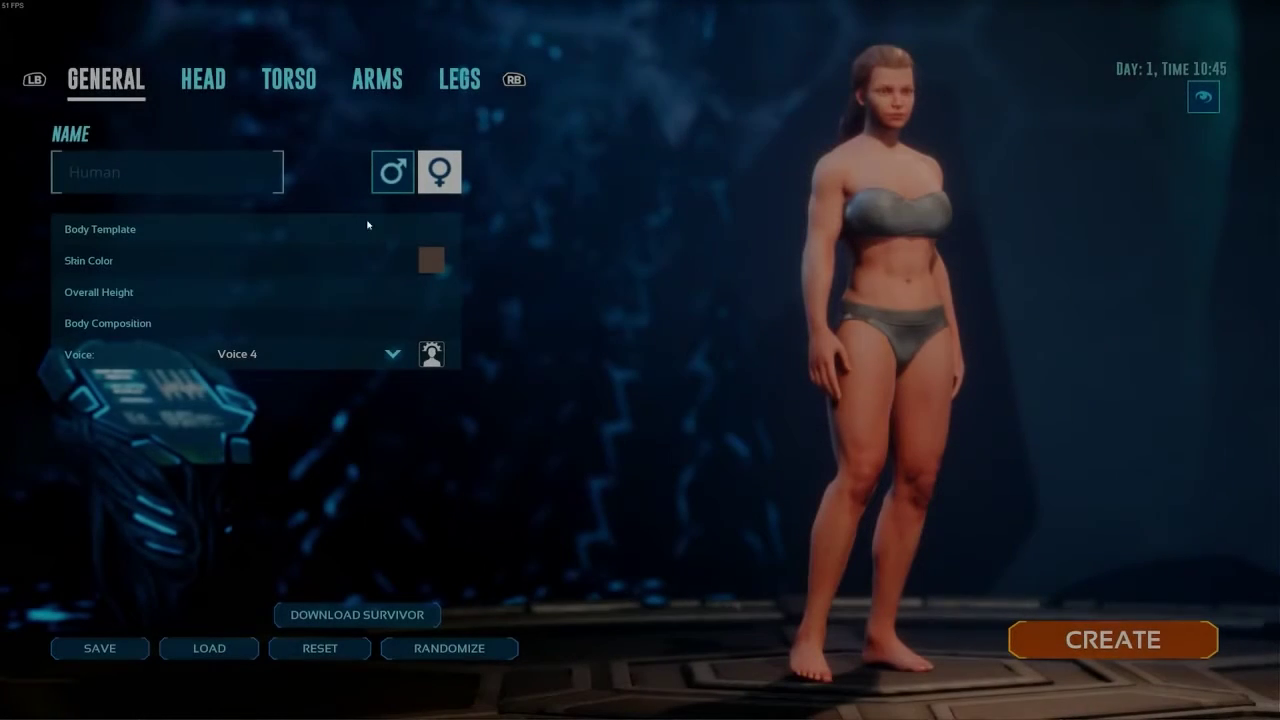
- Create a survivor named Test, spawn in West Zone 3, then open the pause menu
click(163, 175)
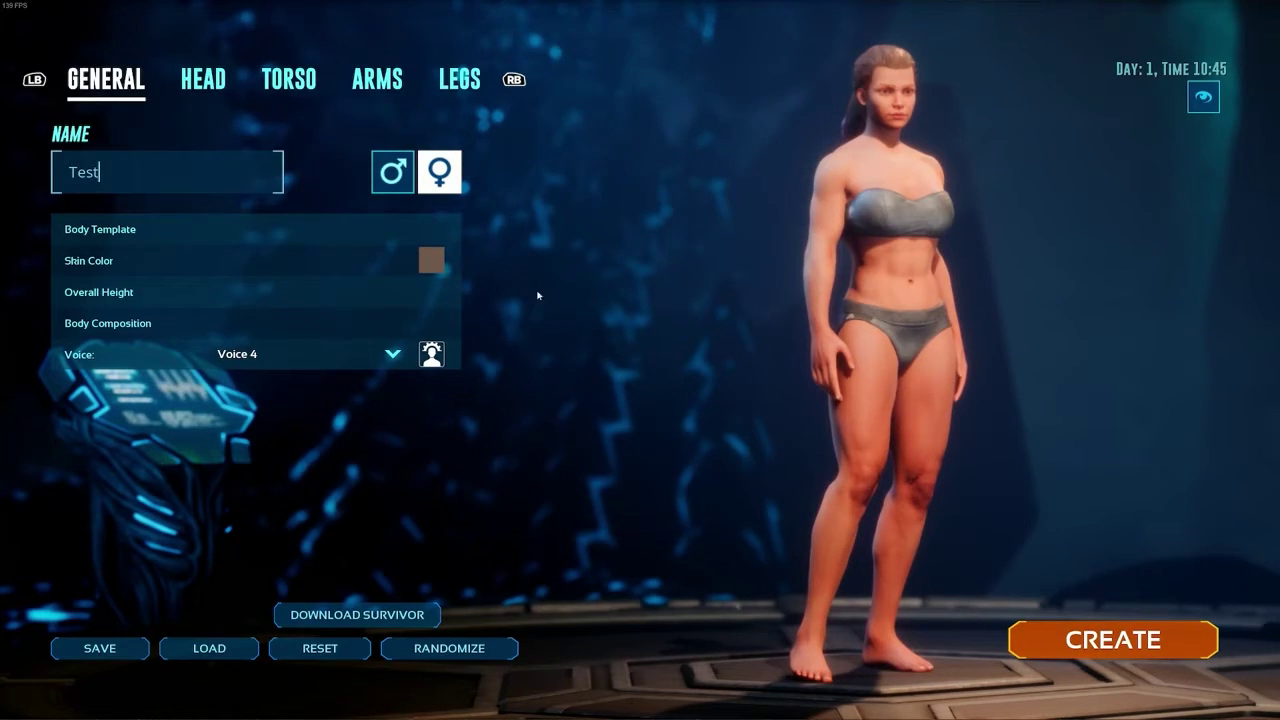
click(1113, 640)
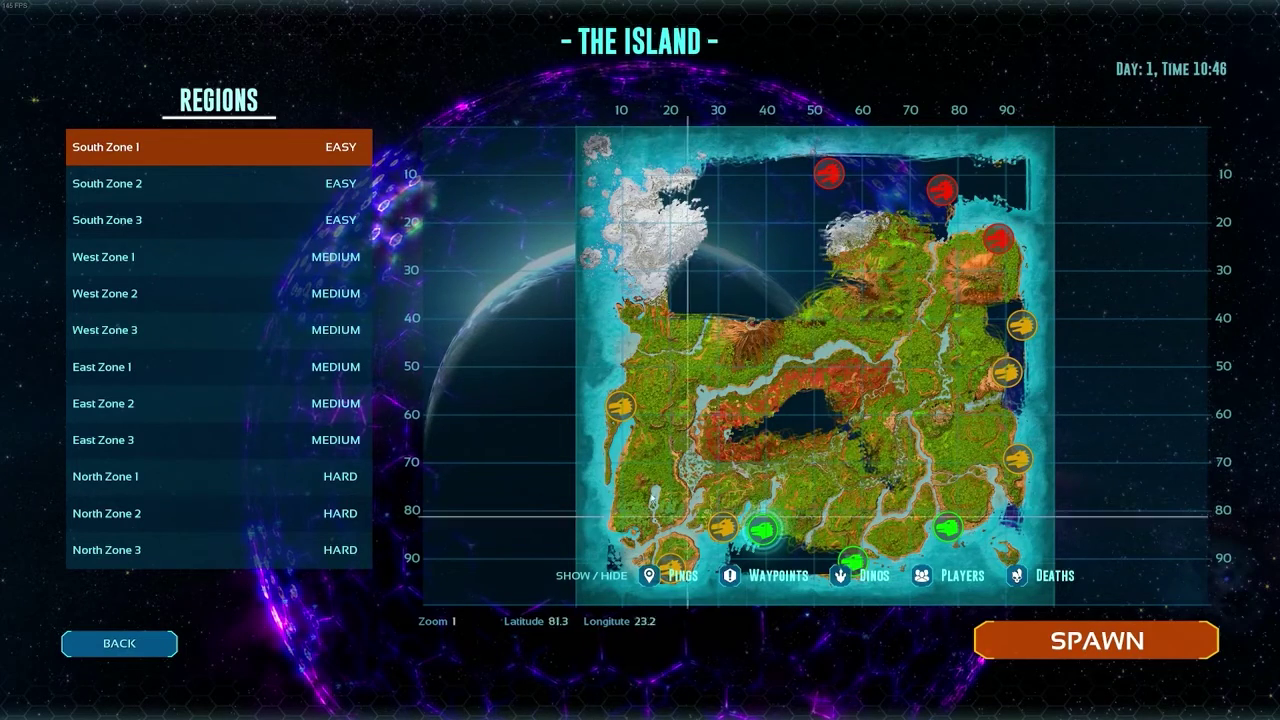
click(621, 405)
click(1099, 645)
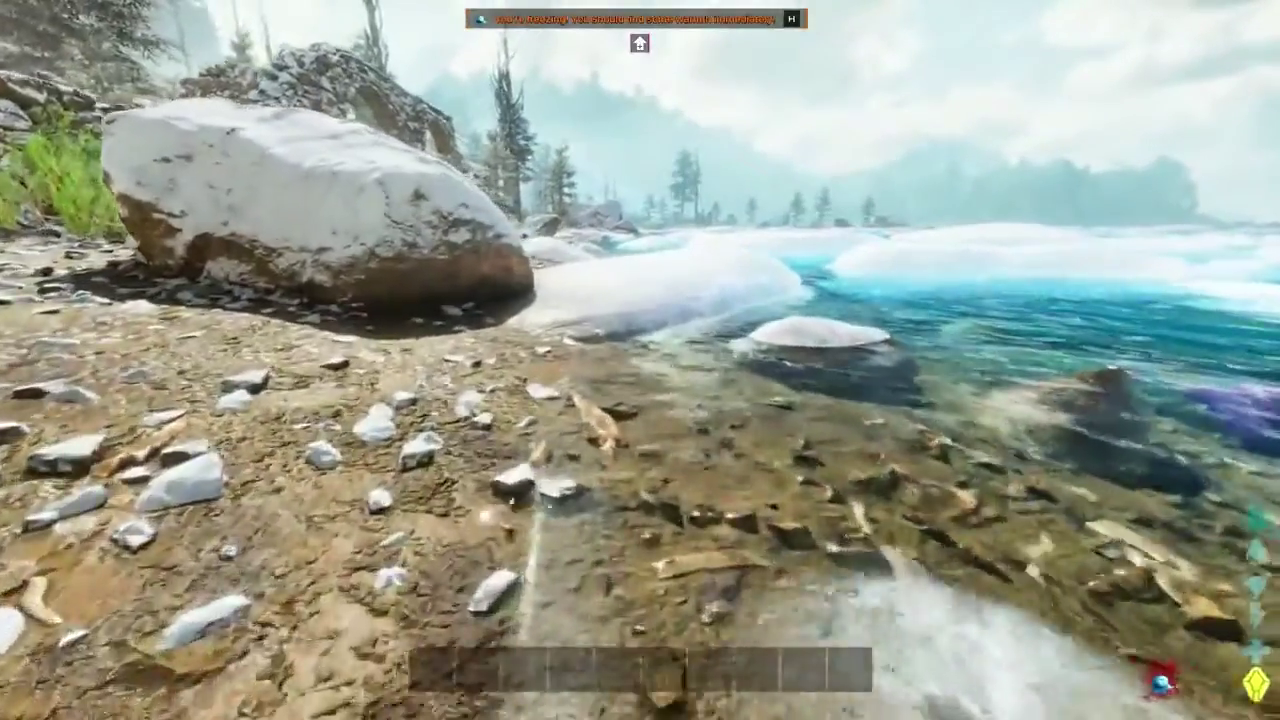
key(Escape)
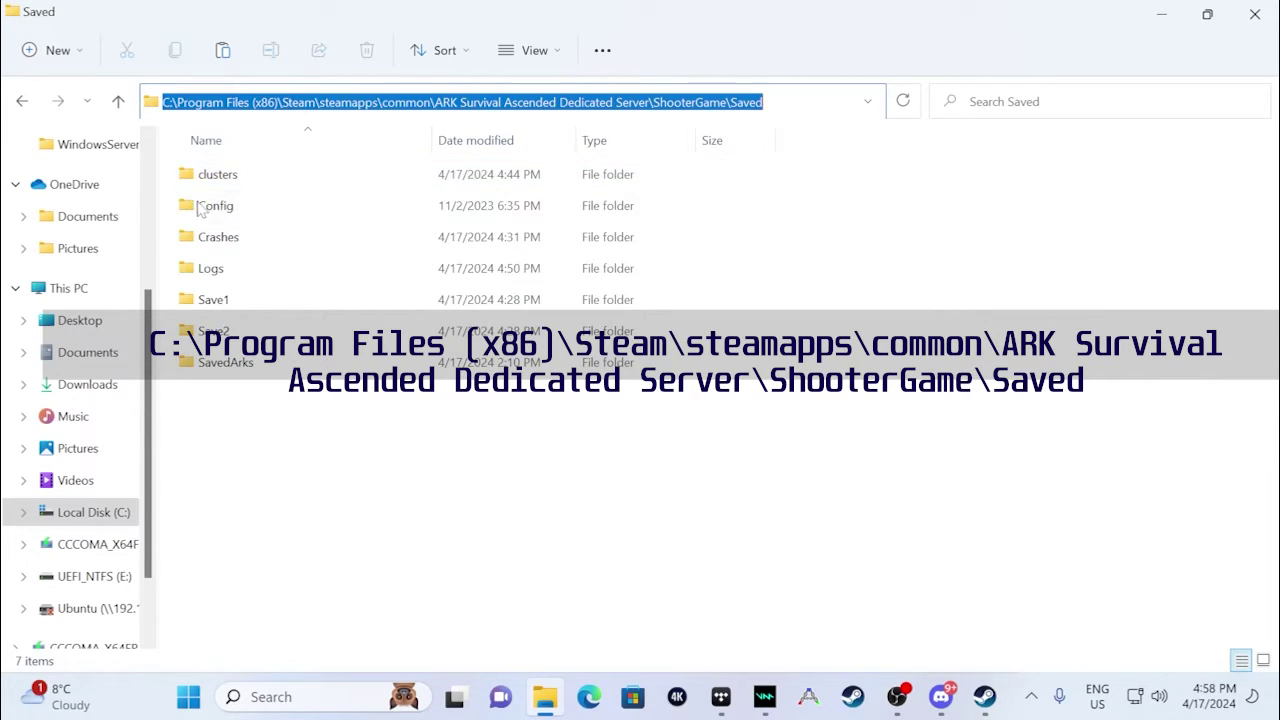
- Check the clusters folder, then delete TheIsland_WP.ark from Save1\TheIsland_WP and go back
double_click(205, 176)
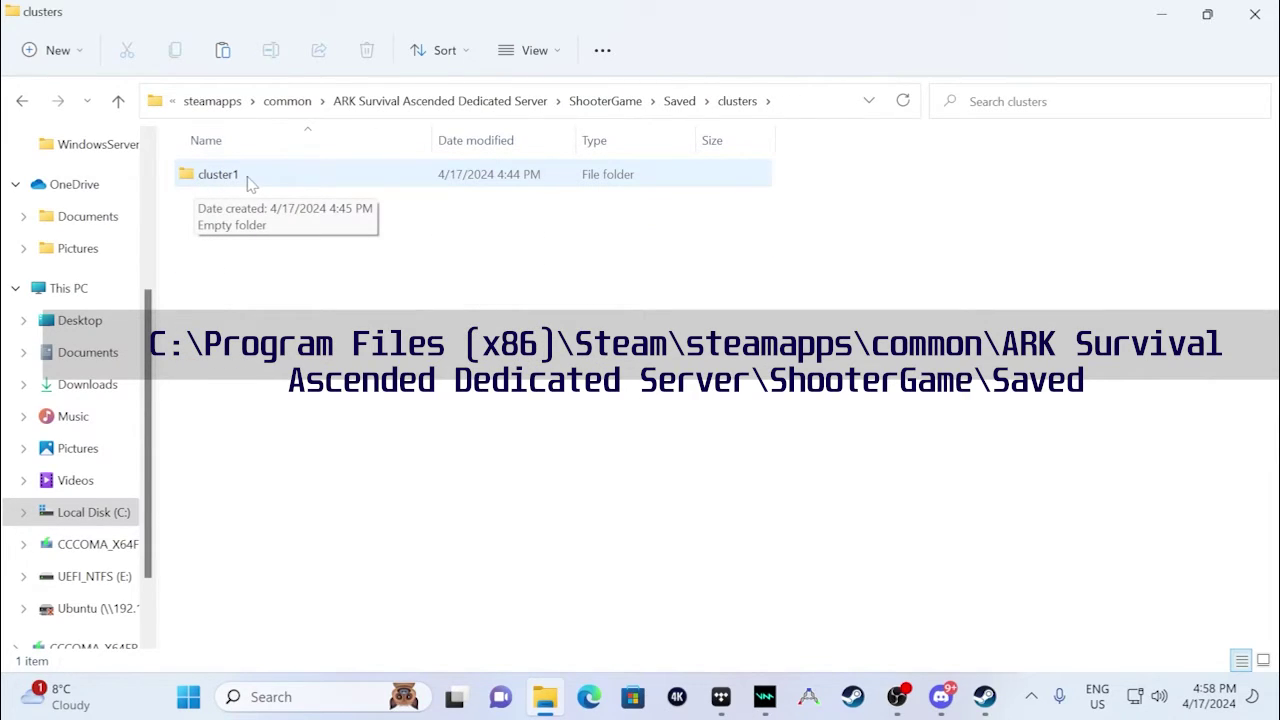
click(22, 101)
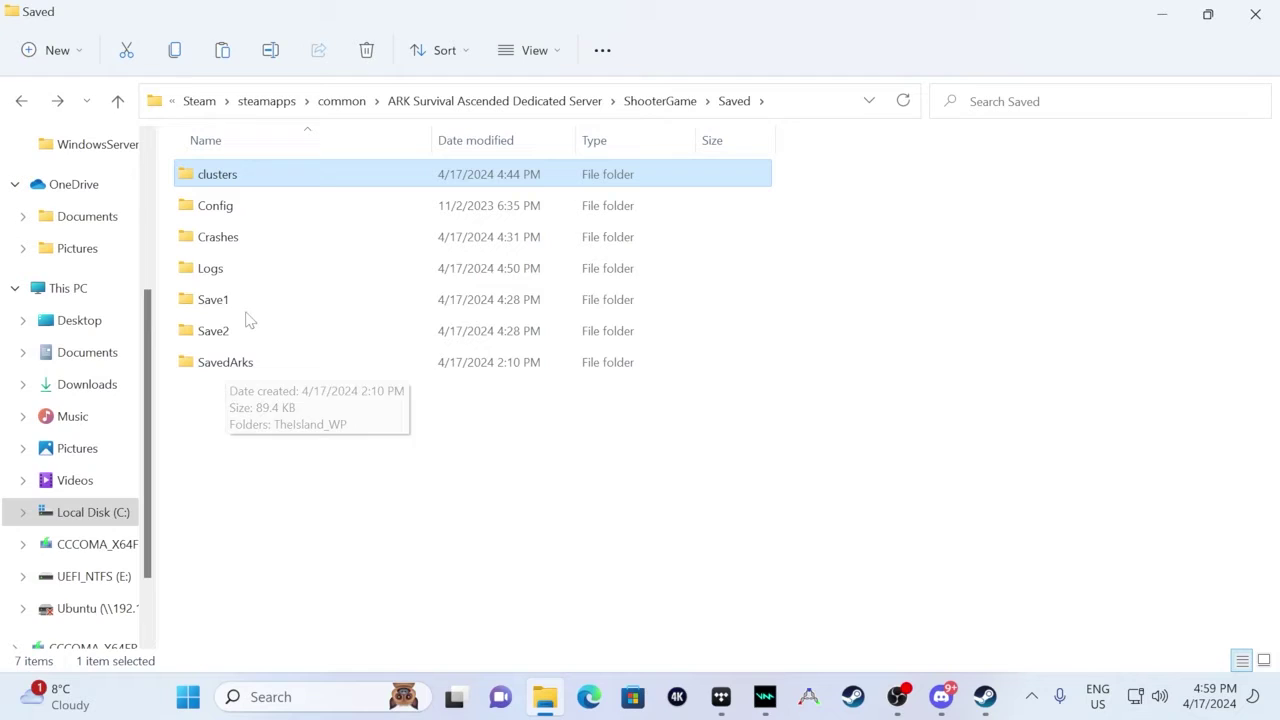
double_click(226, 302)
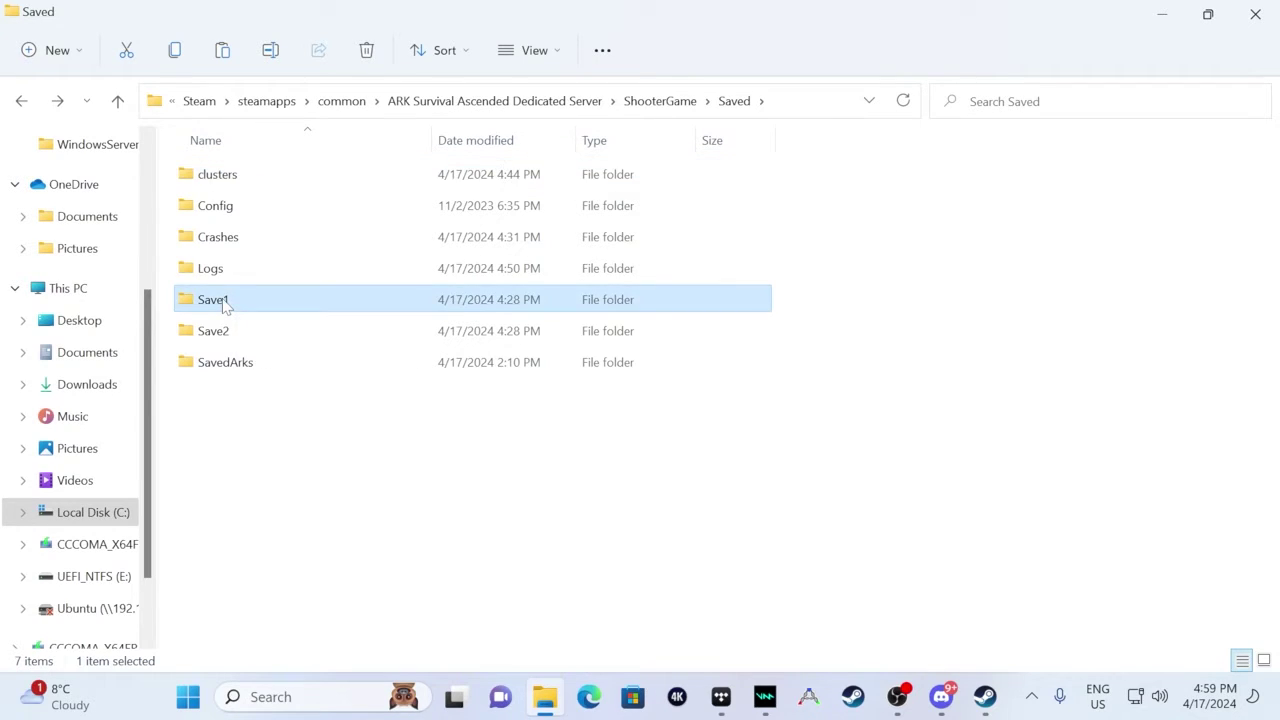
double_click(233, 177)
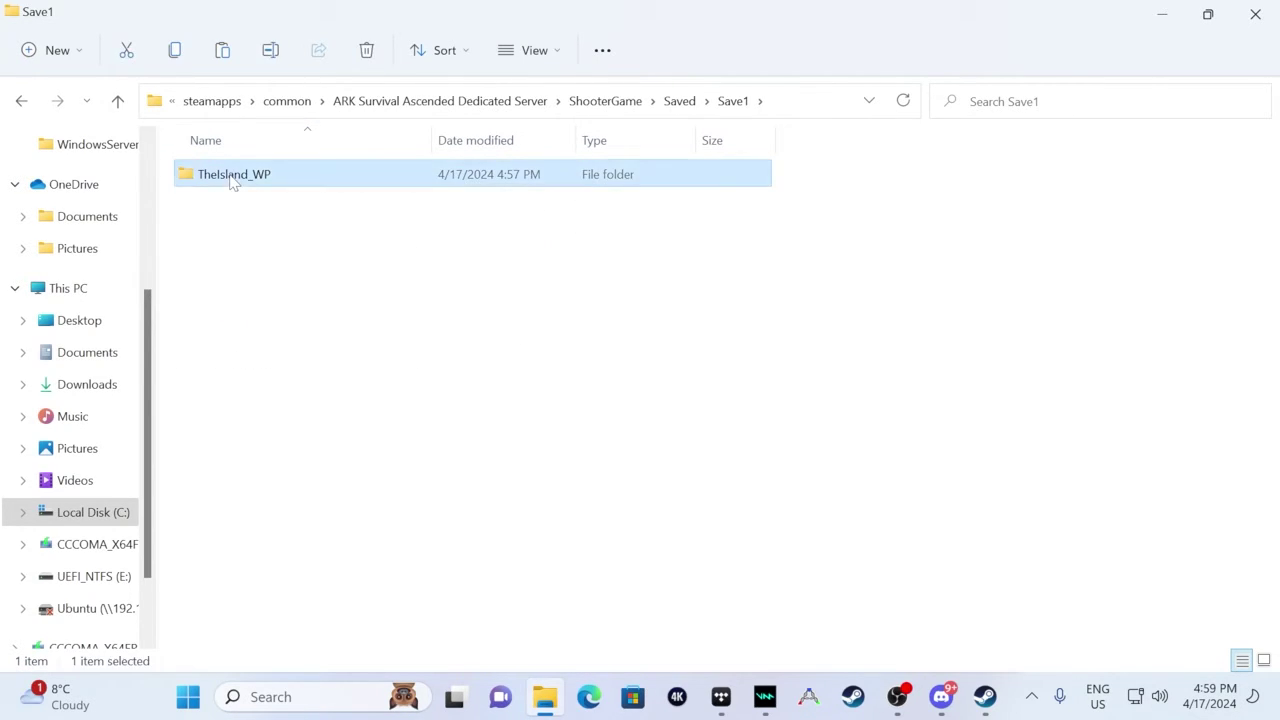
right_click(266, 178)
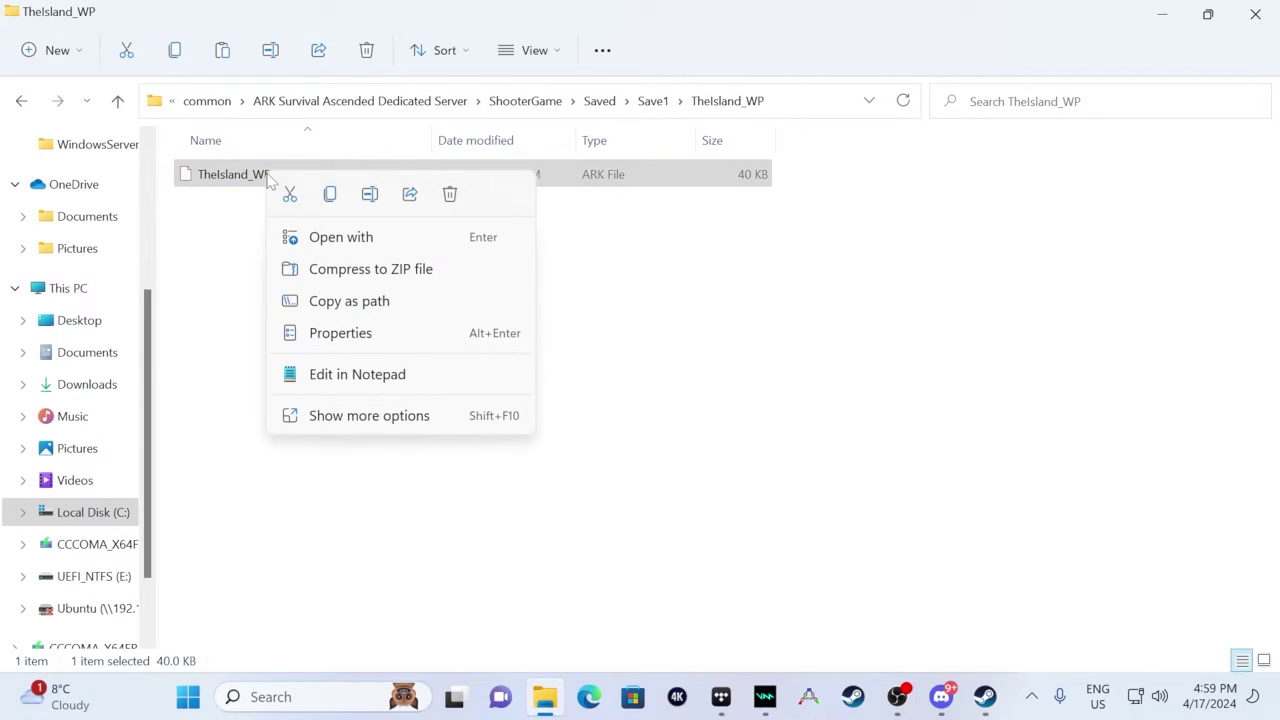
click(375, 420)
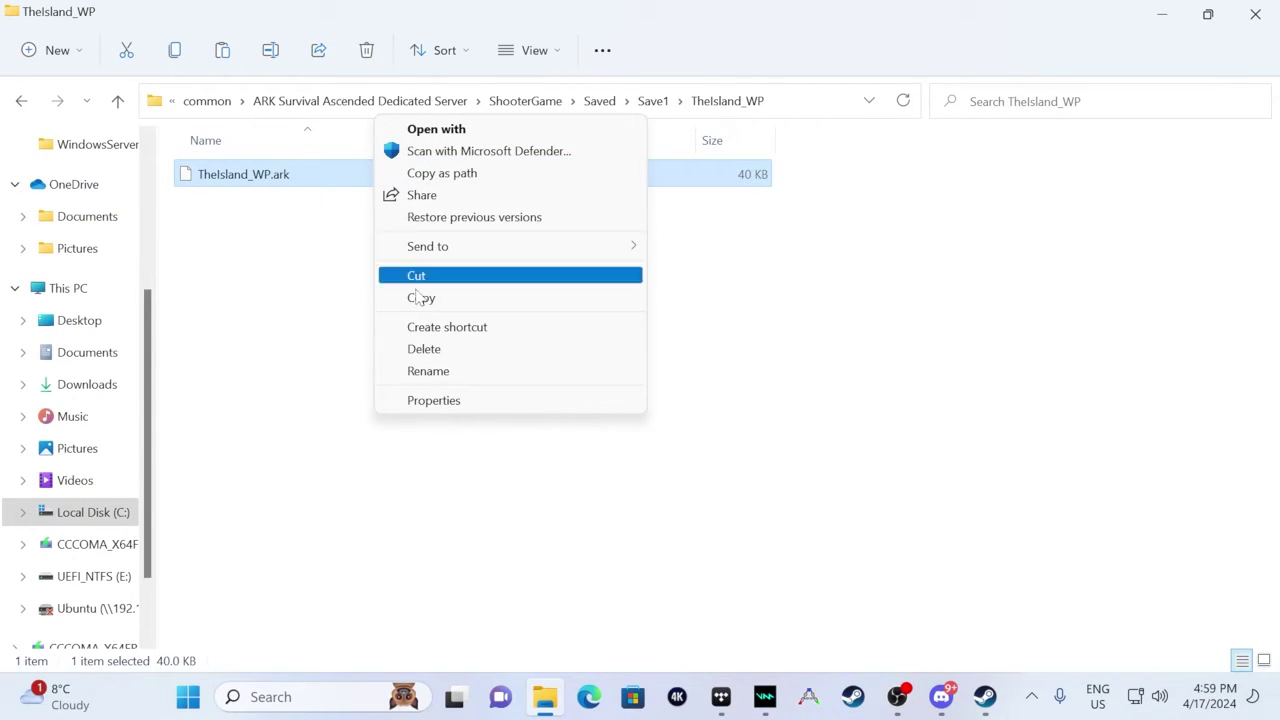
click(445, 355)
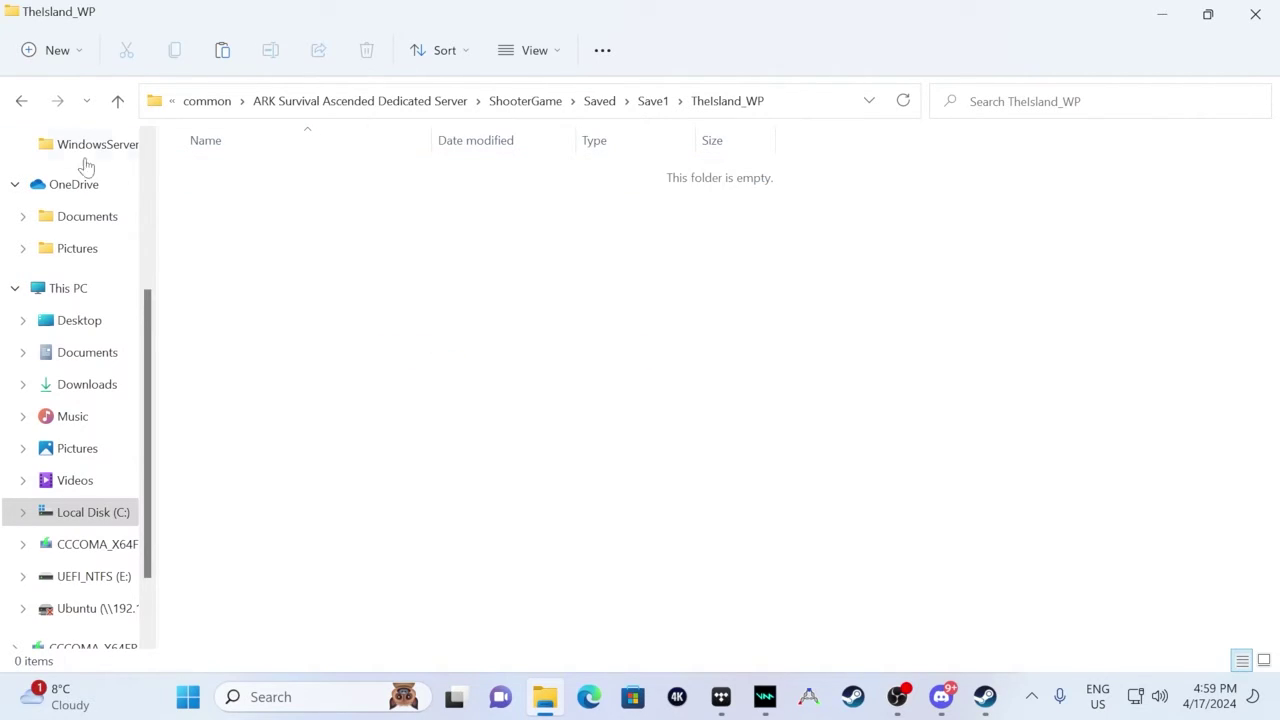
click(21, 101)
- Copy the four save files from SavedArks\TheIsland_WP
click(21, 101)
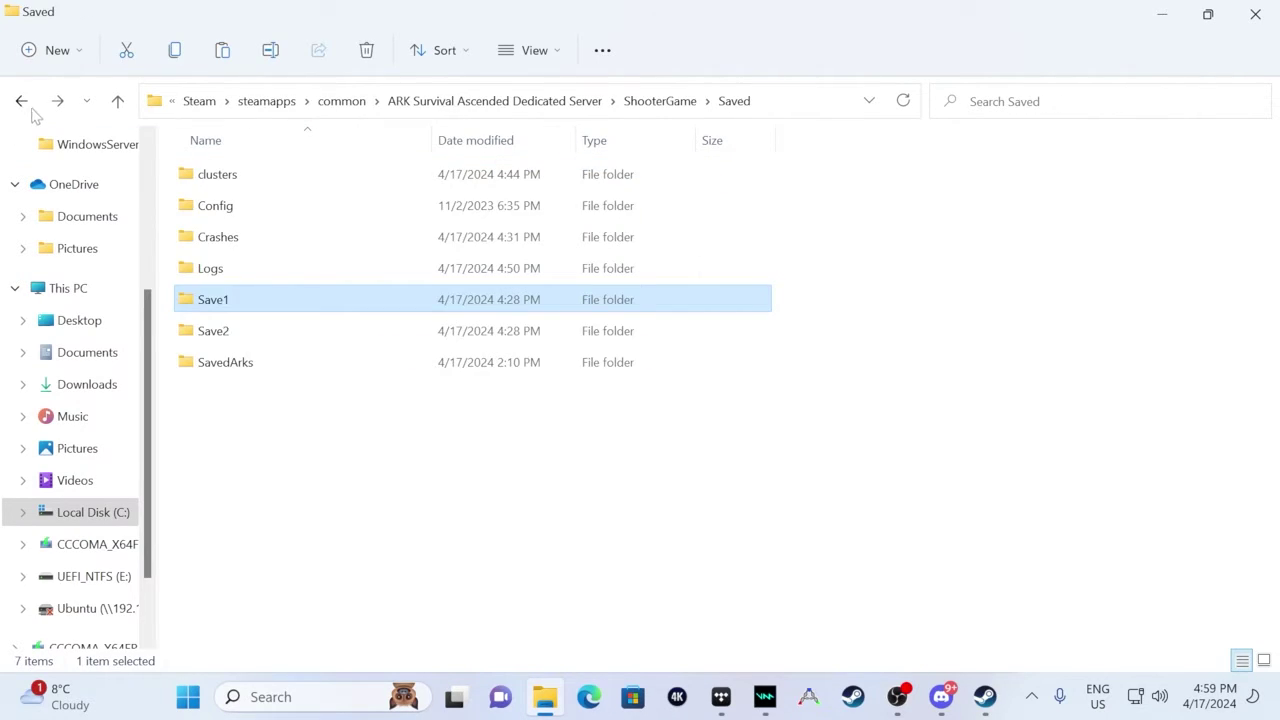
double_click(240, 370)
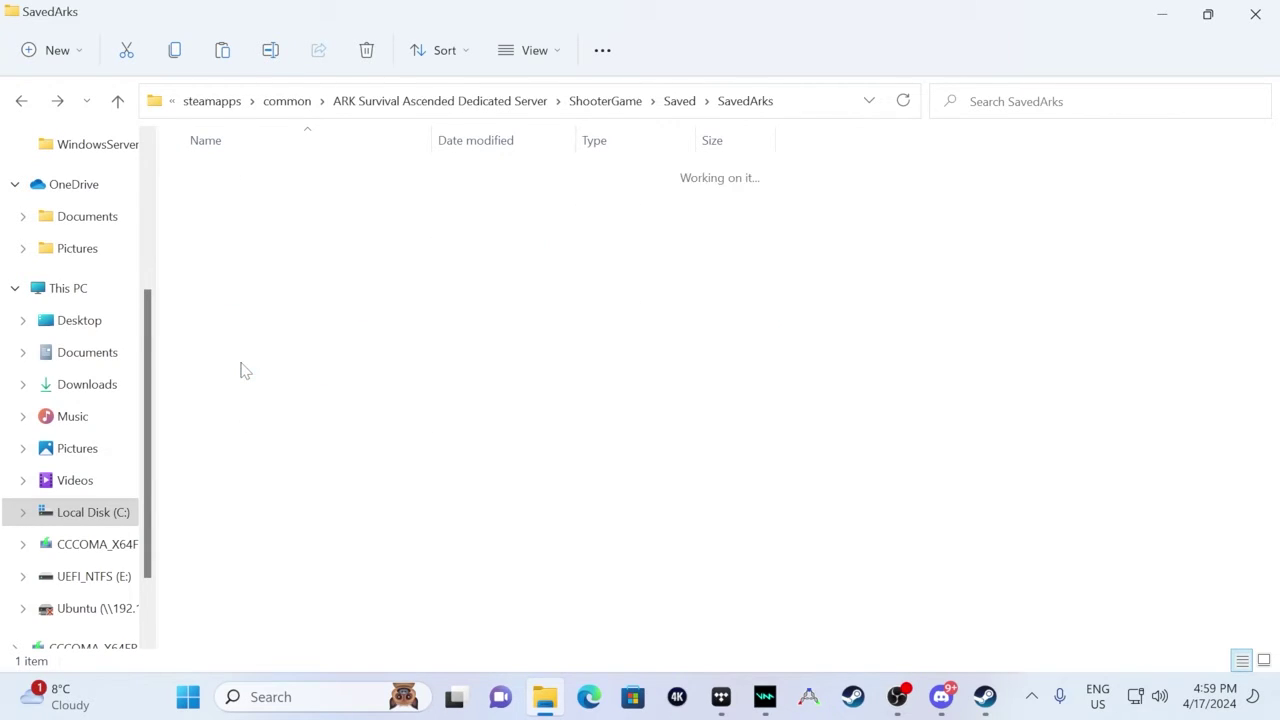
double_click(250, 180)
drag(272, 328, 264, 156)
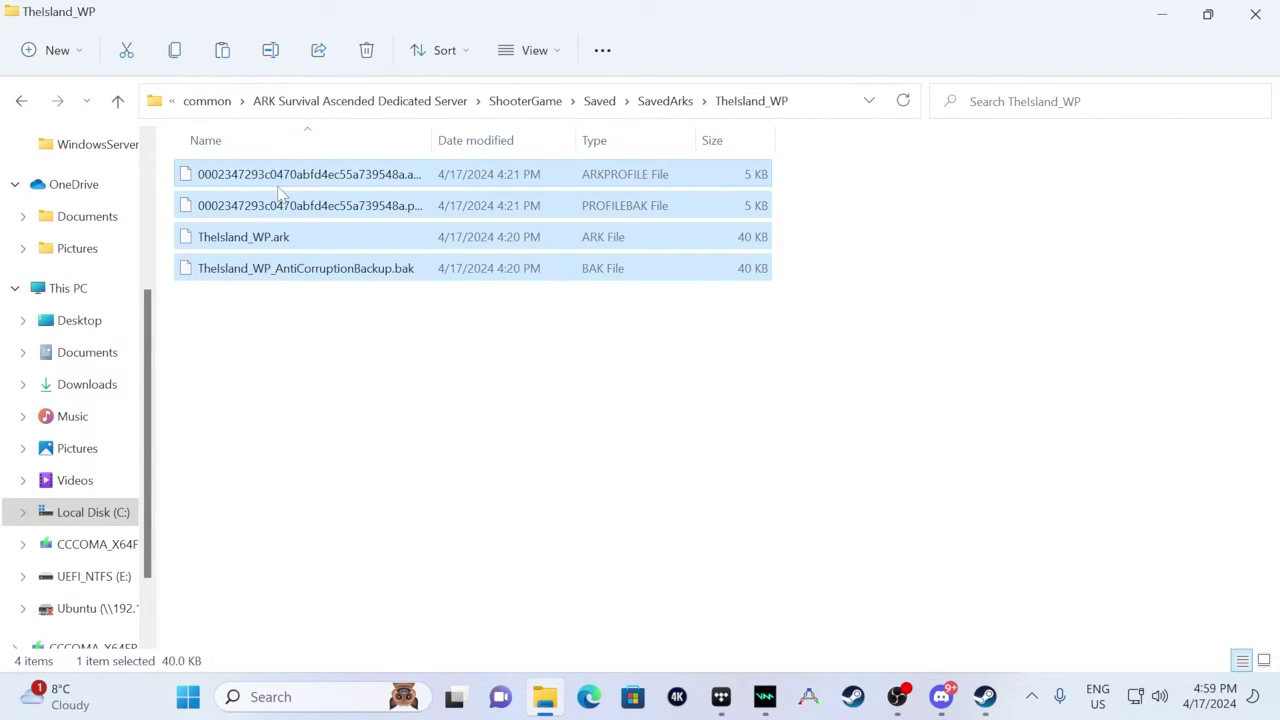
right_click(290, 205)
click(389, 457)
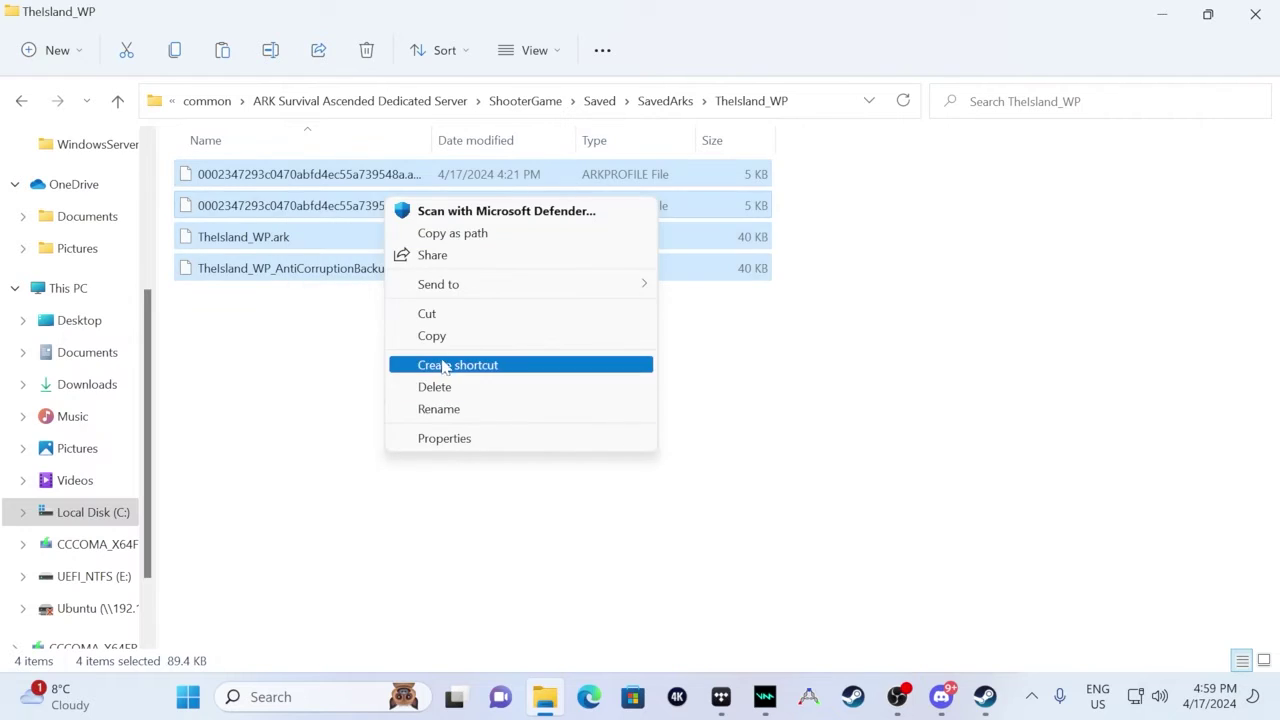
click(446, 337)
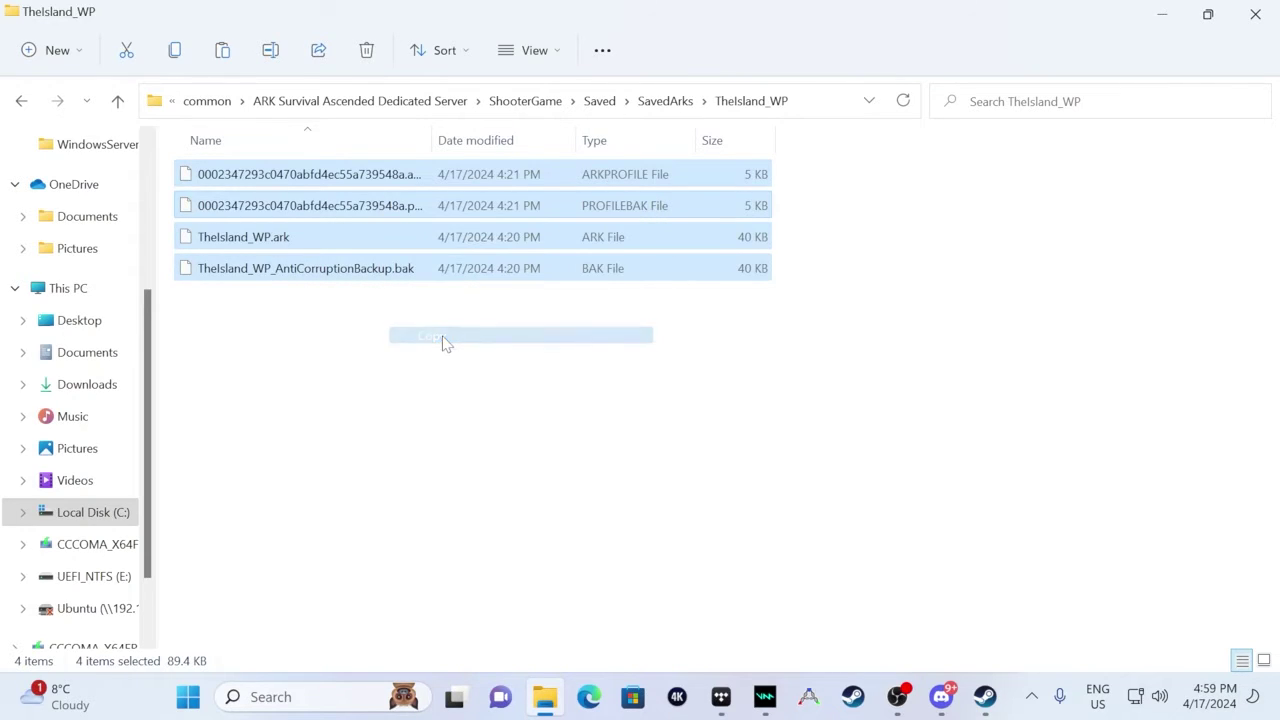
- Paste the four copied save files into Save1\TheIsland_WP
click(21, 101)
click(21, 101)
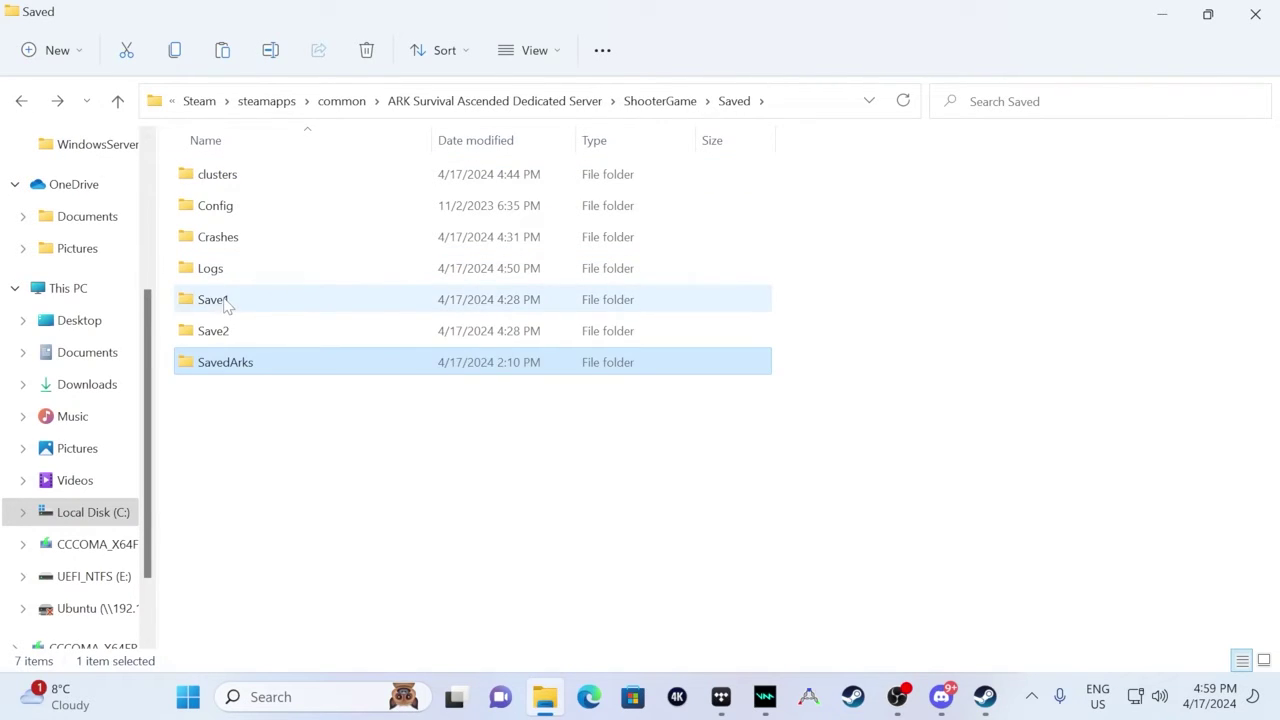
double_click(224, 305)
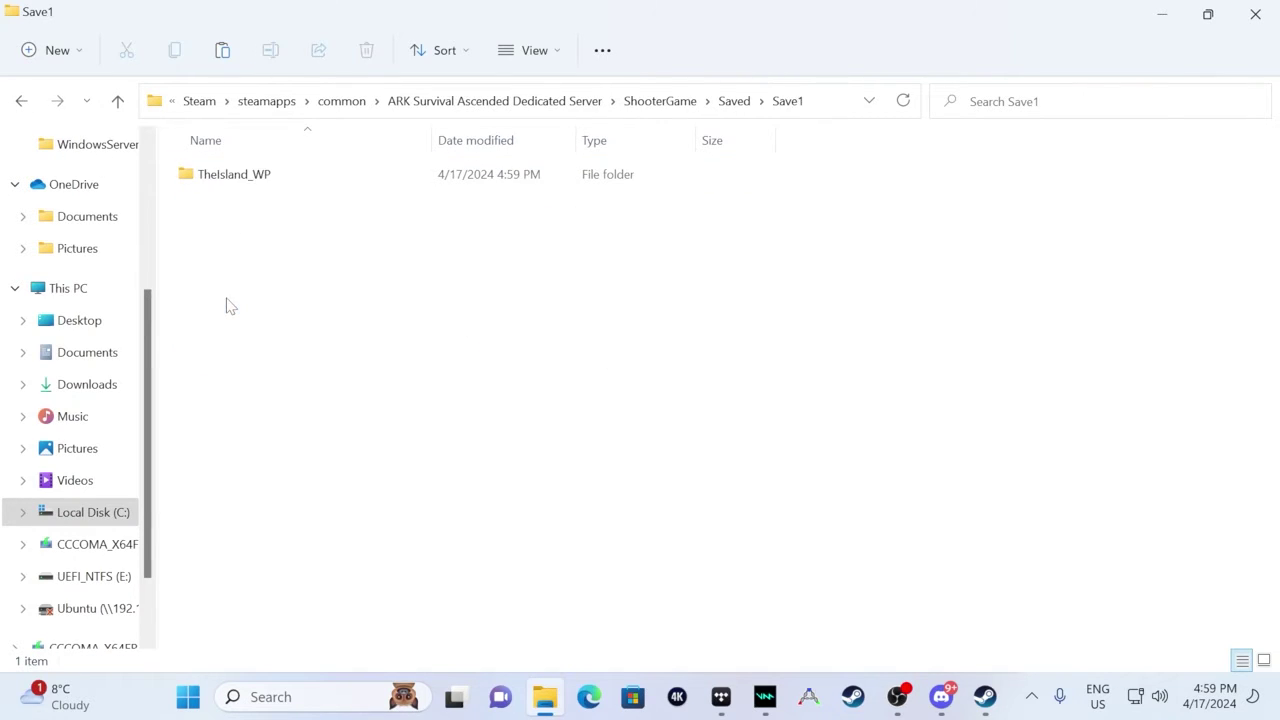
double_click(242, 176)
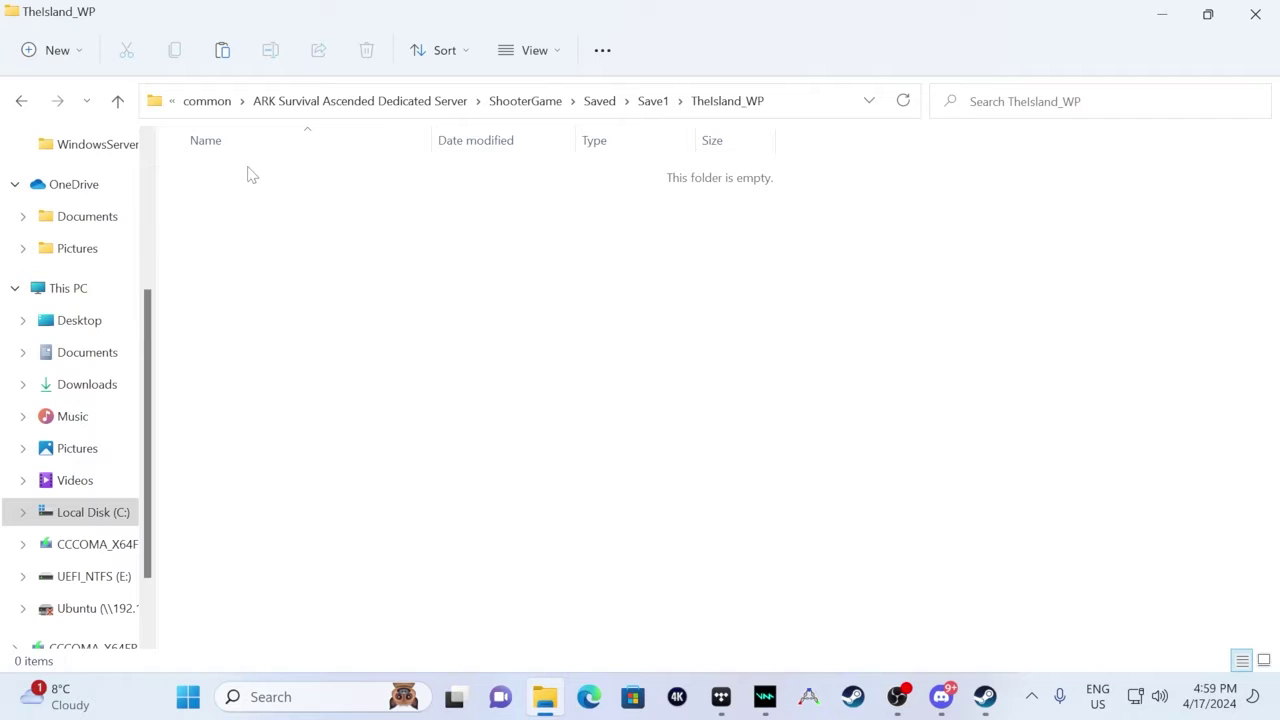
right_click(247, 202)
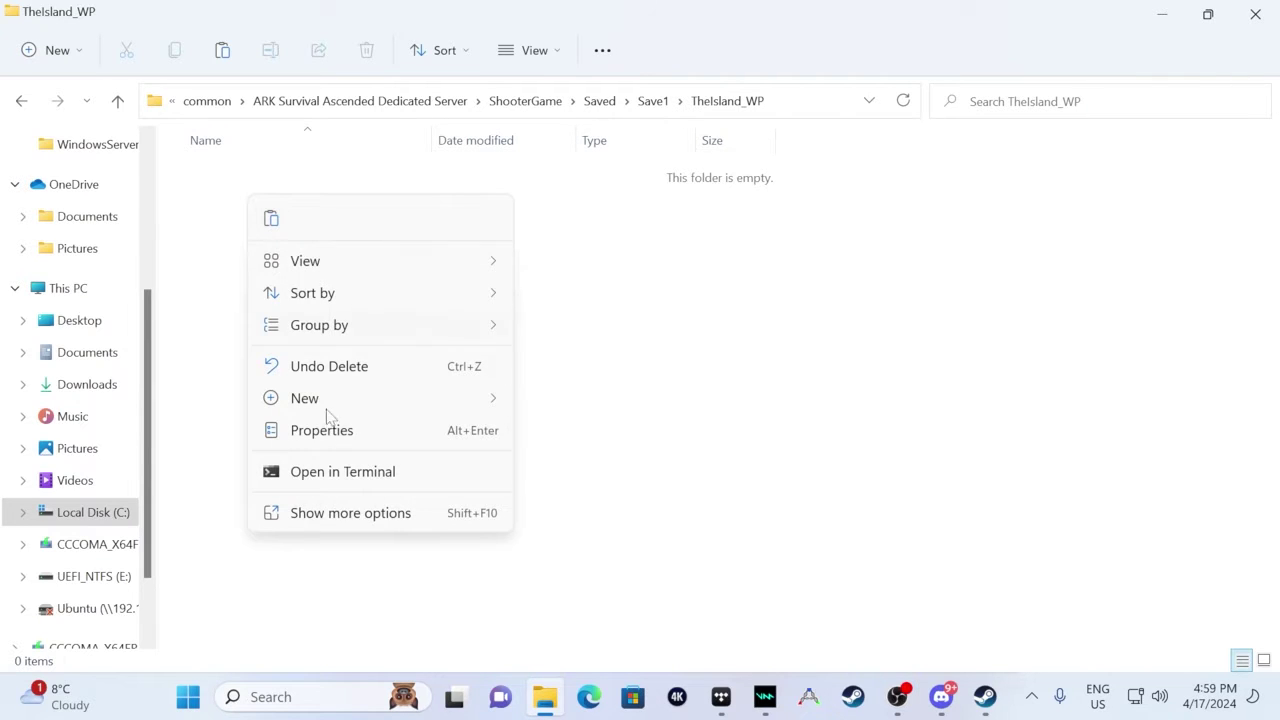
click(345, 513)
click(386, 347)
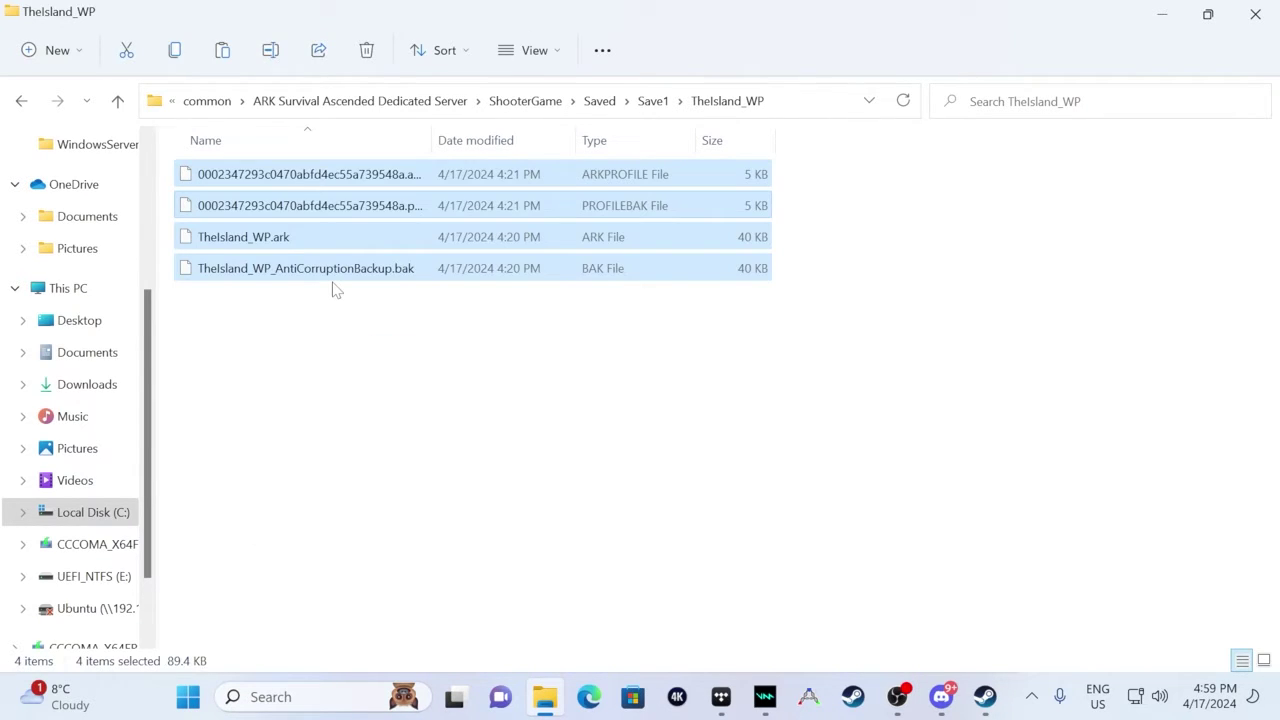
click(333, 374)
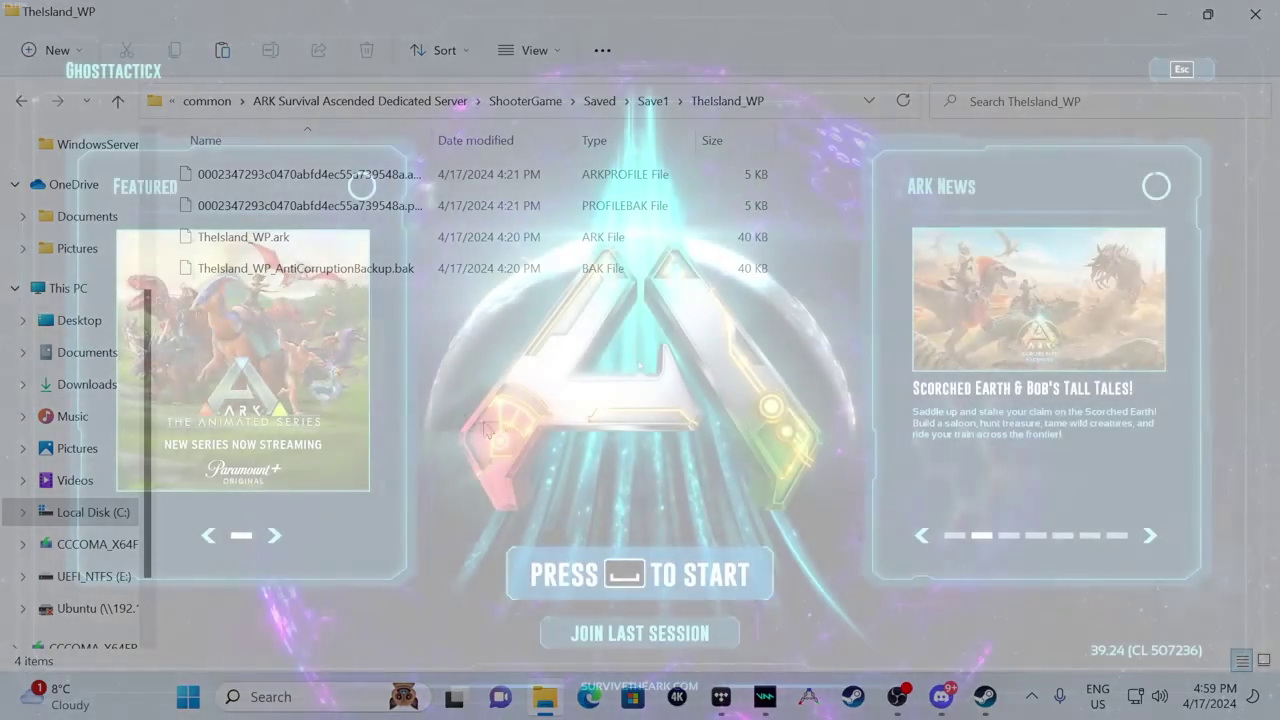
- Go to Join Game and search the server list for ClusterIsland
mouse_move(905, 688)
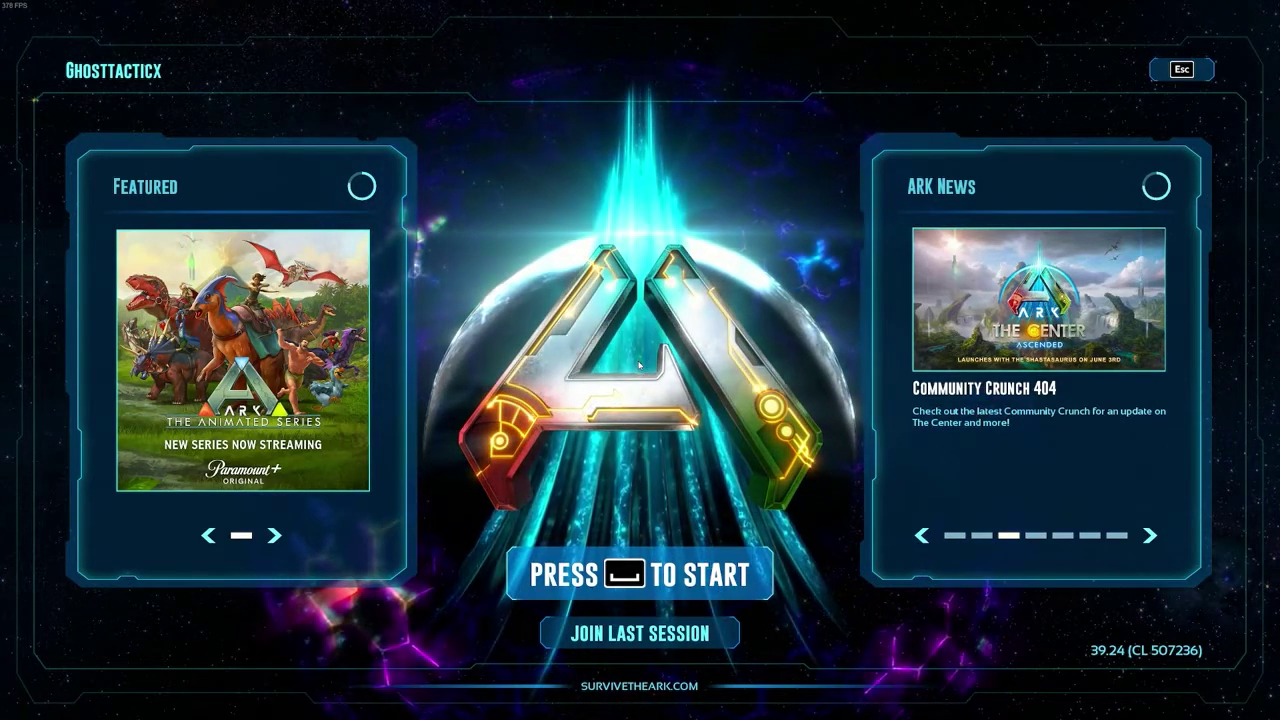
click(694, 583)
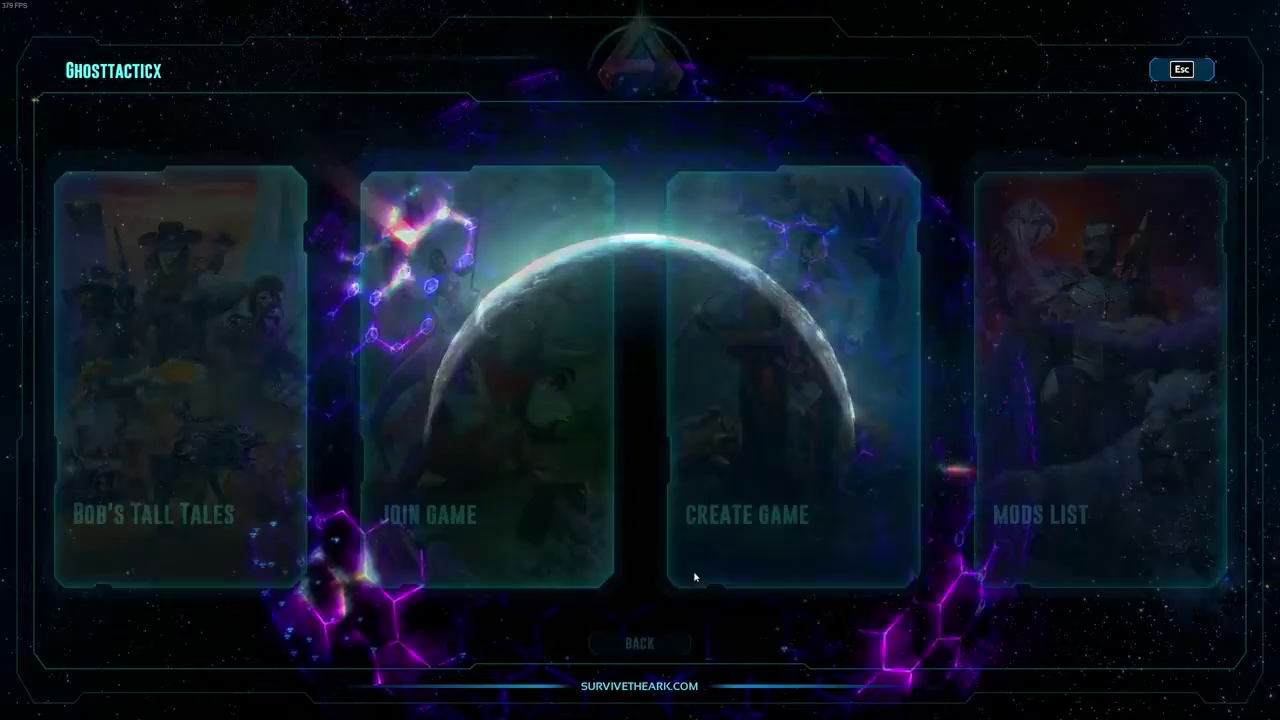
click(510, 416)
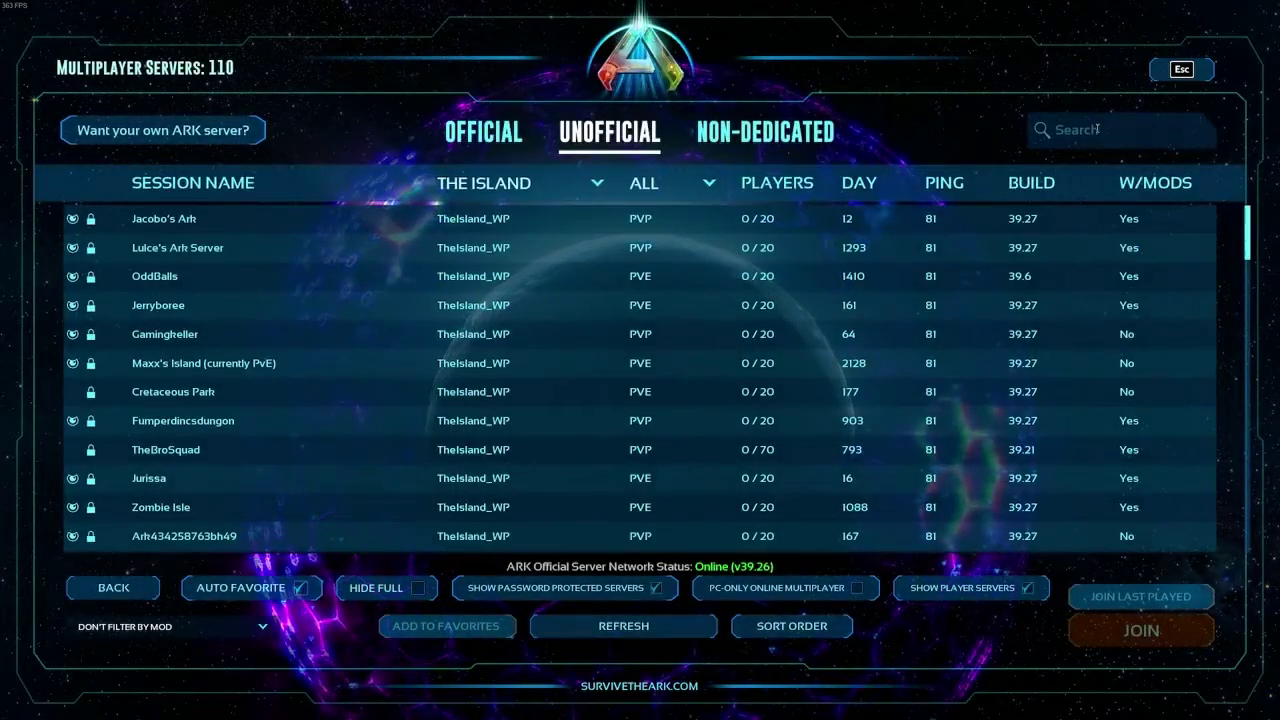
click(1097, 129)
text(Clyst)
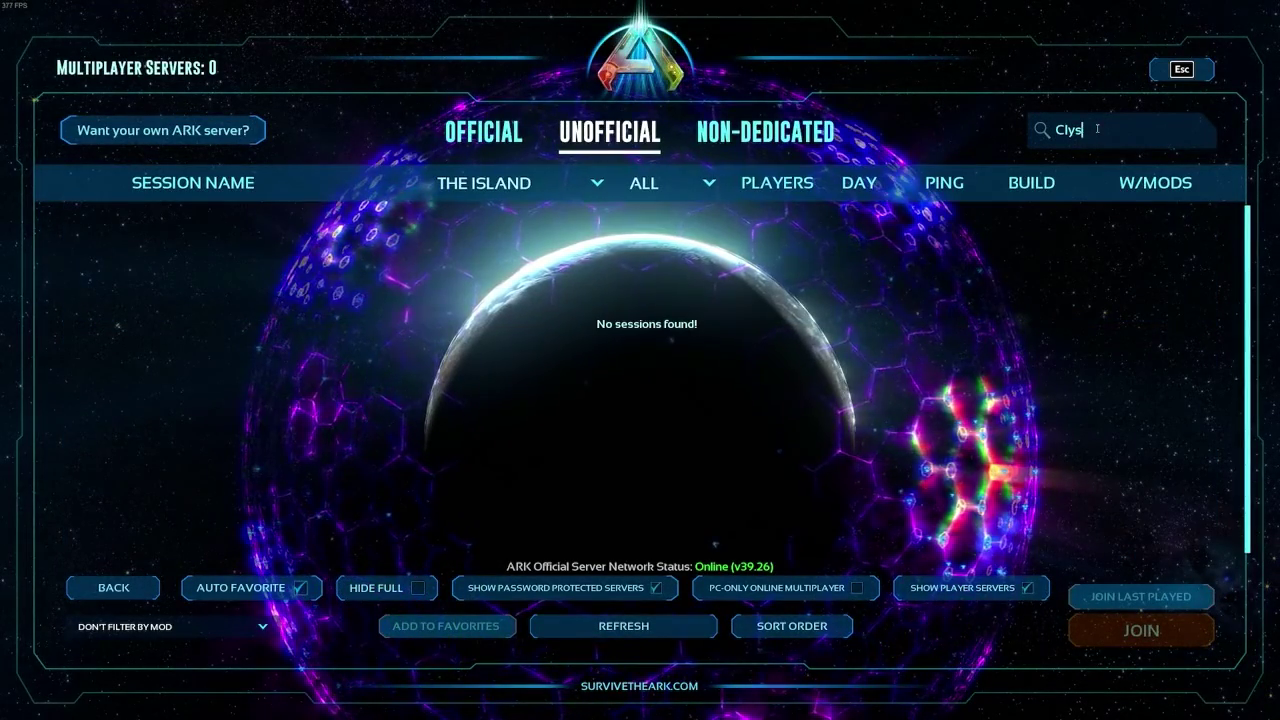
key(BackSpace)
key(BackSpace)
text(usterIs)
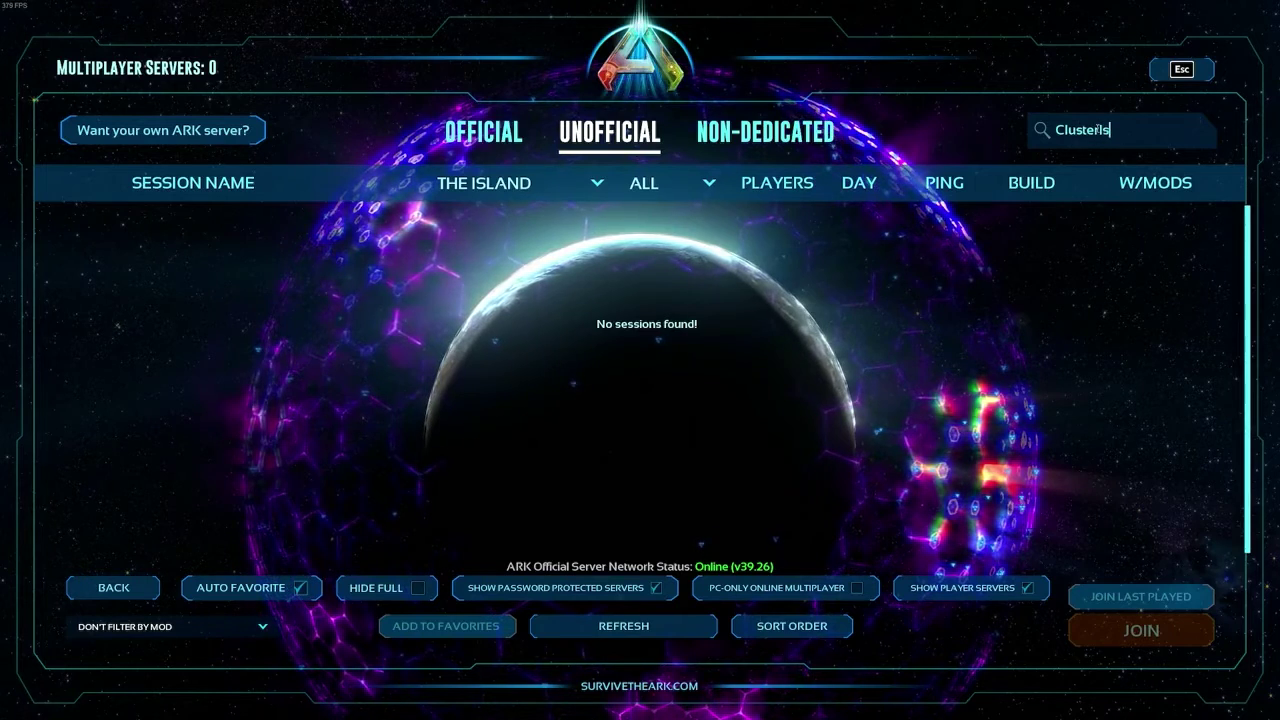
text(lan)
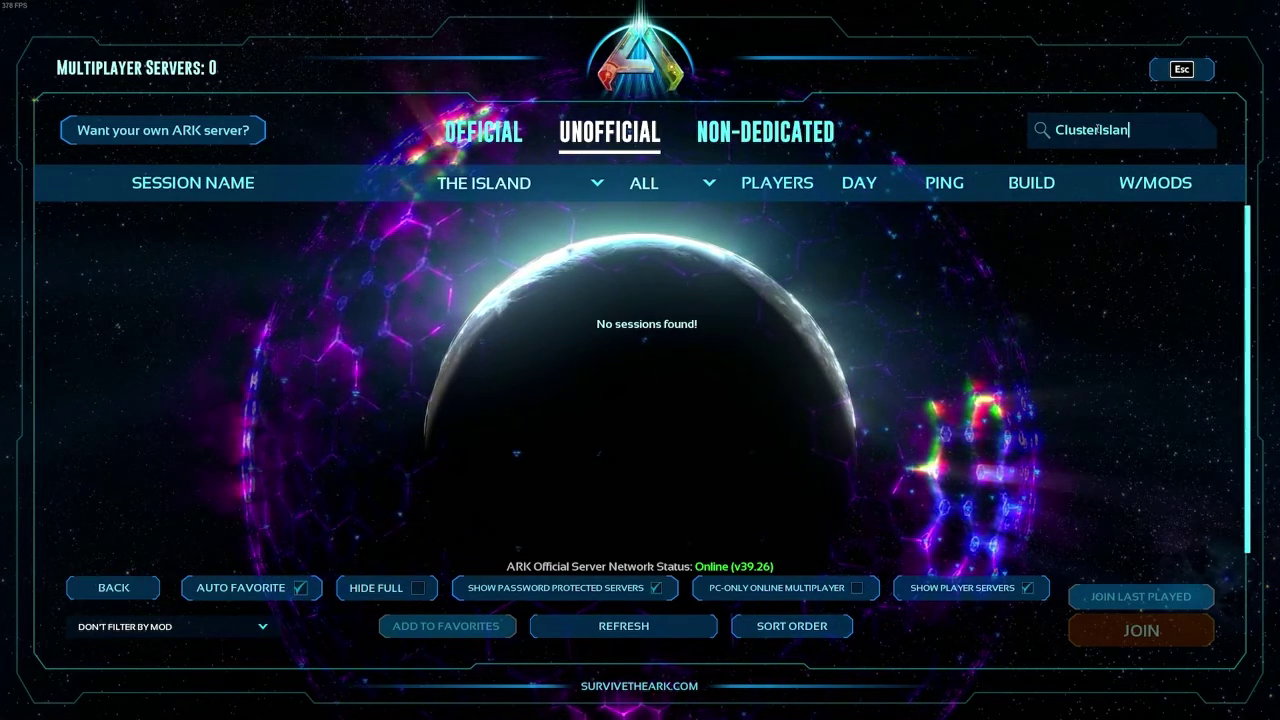
text(d)
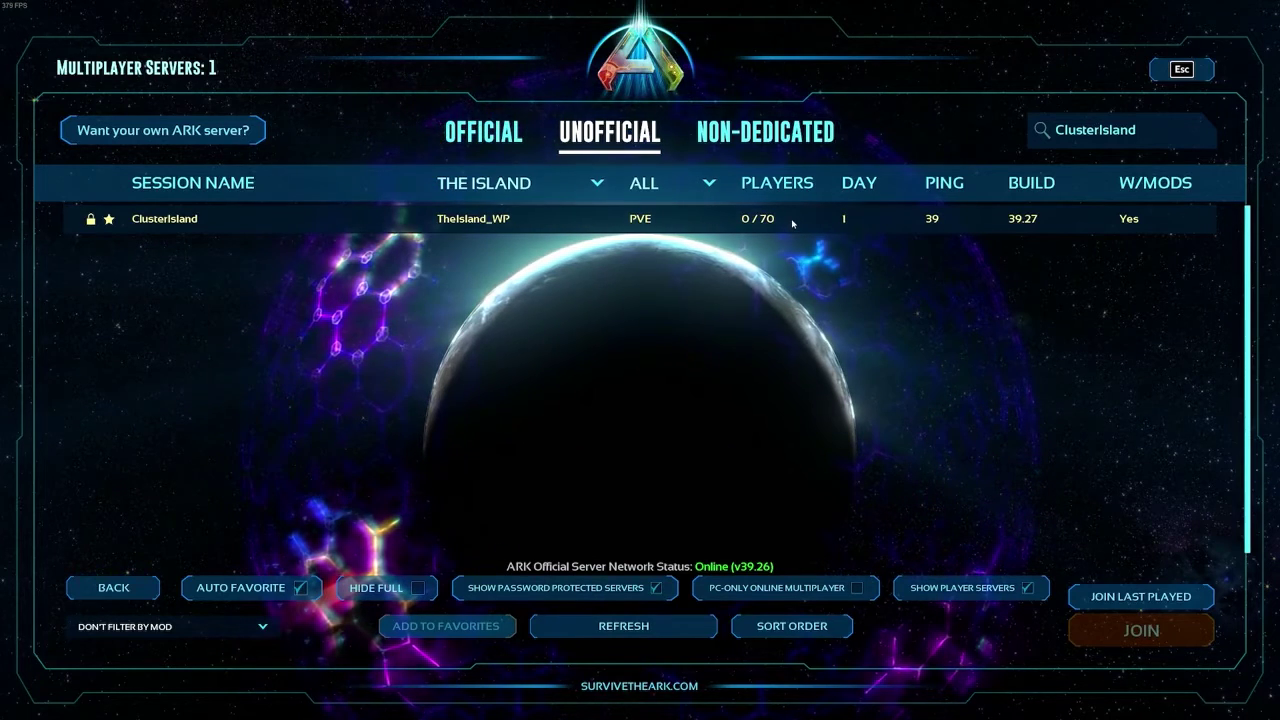
- Select the ClusterIsland server and join it, confirming the required-mods check
click(767, 218)
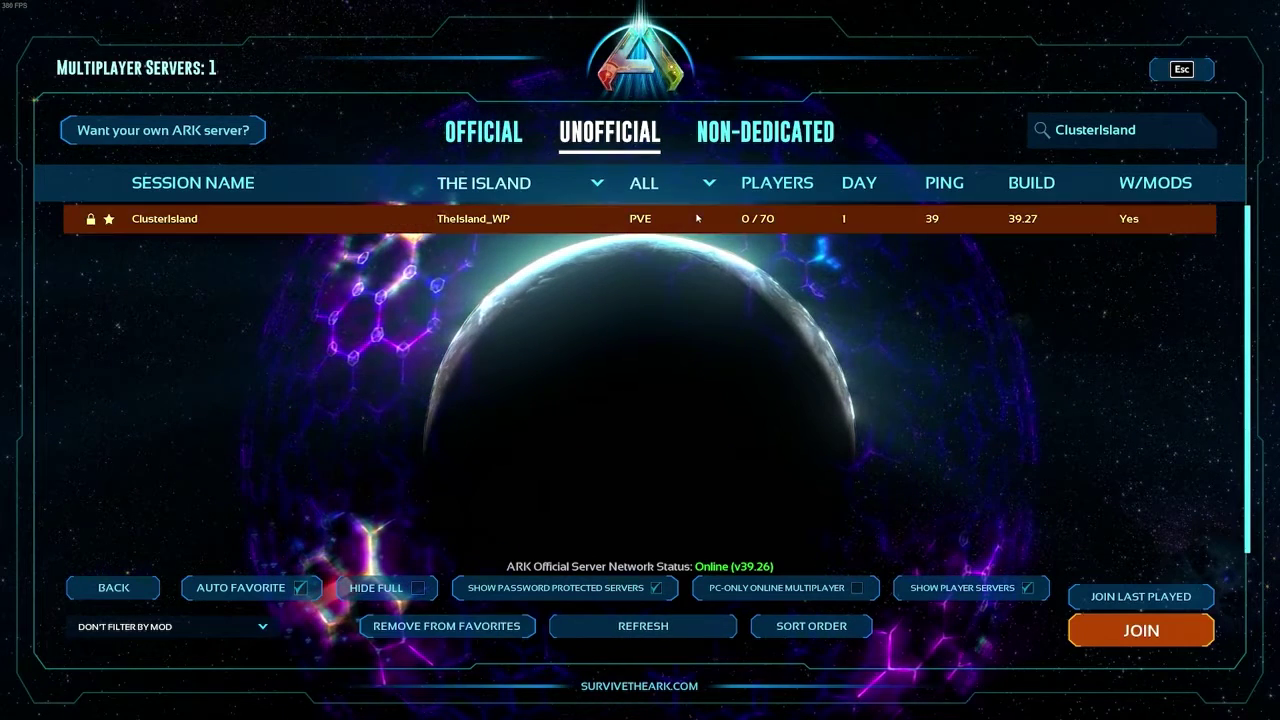
click(1109, 632)
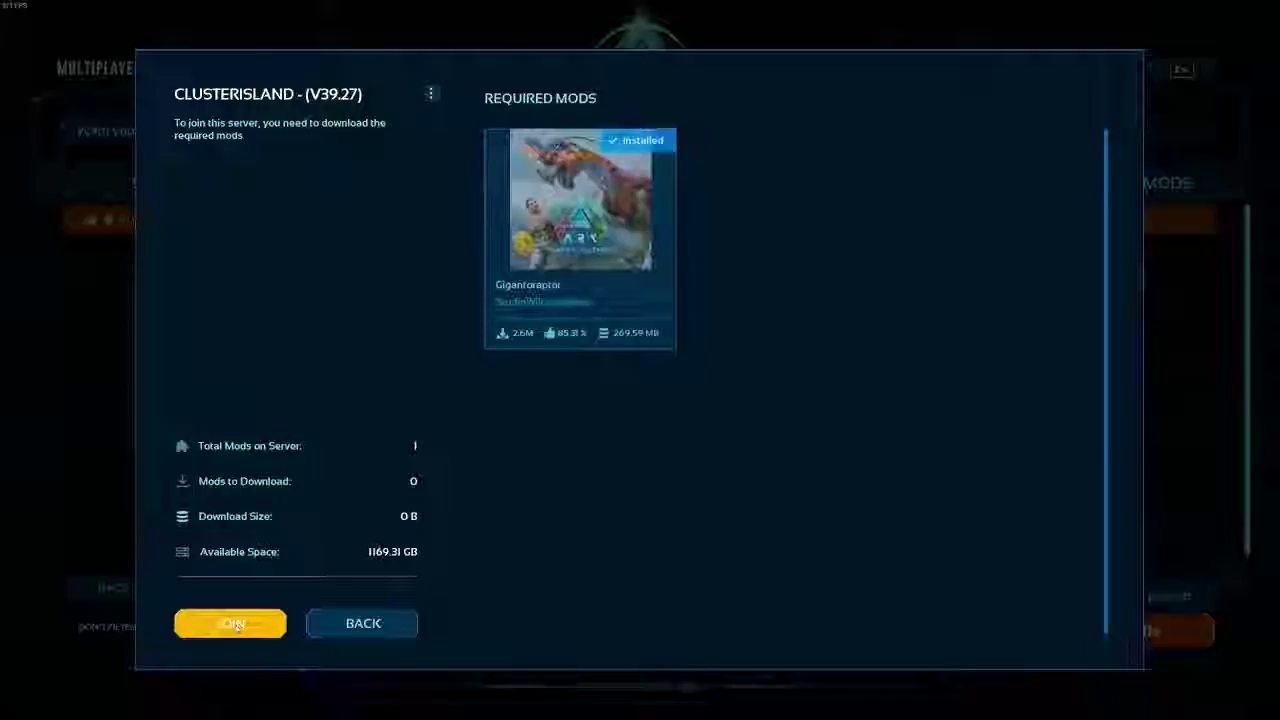
click(234, 625)
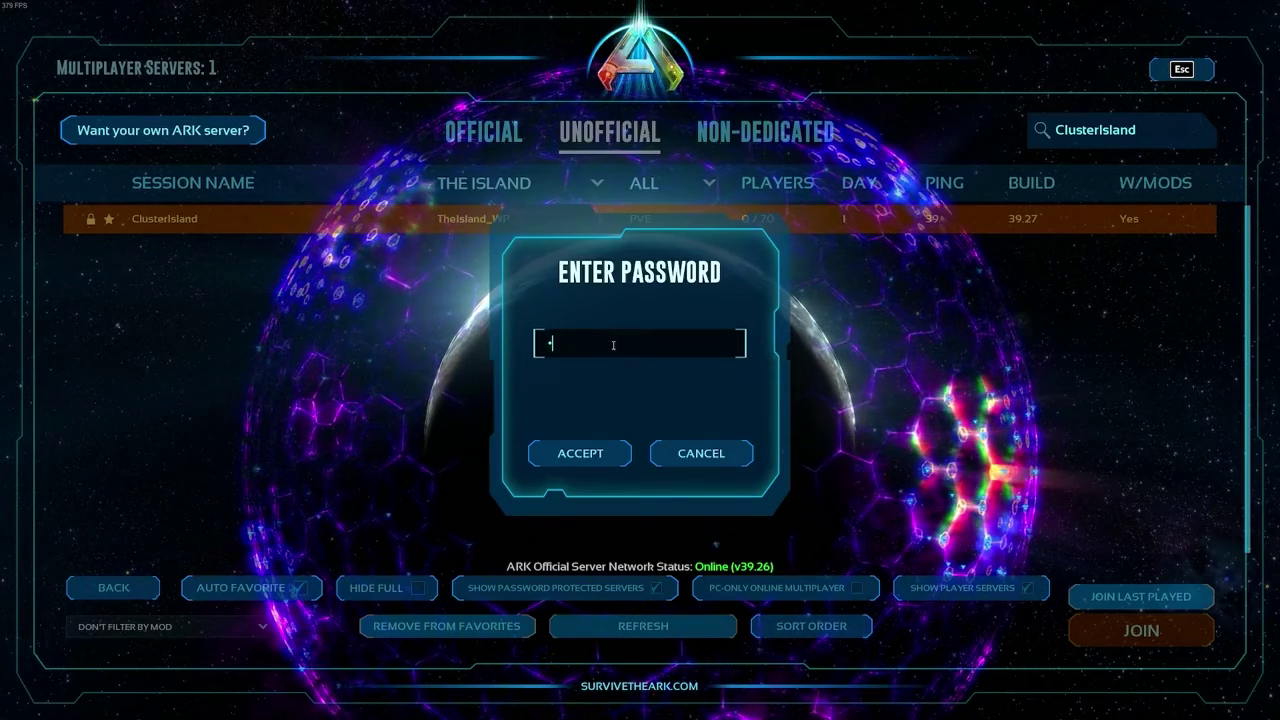
- Submit the server password to rejoin ClusterIsland, then move the survivor in third person and check inventory
click(575, 453)
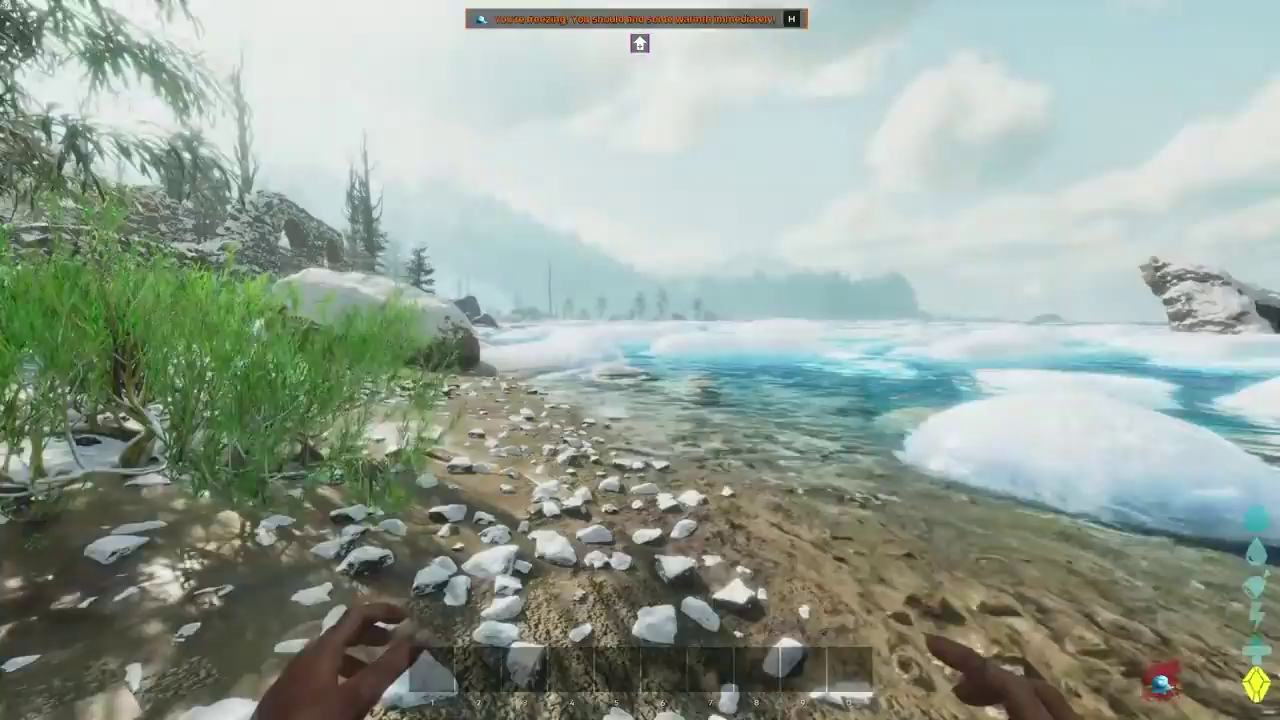
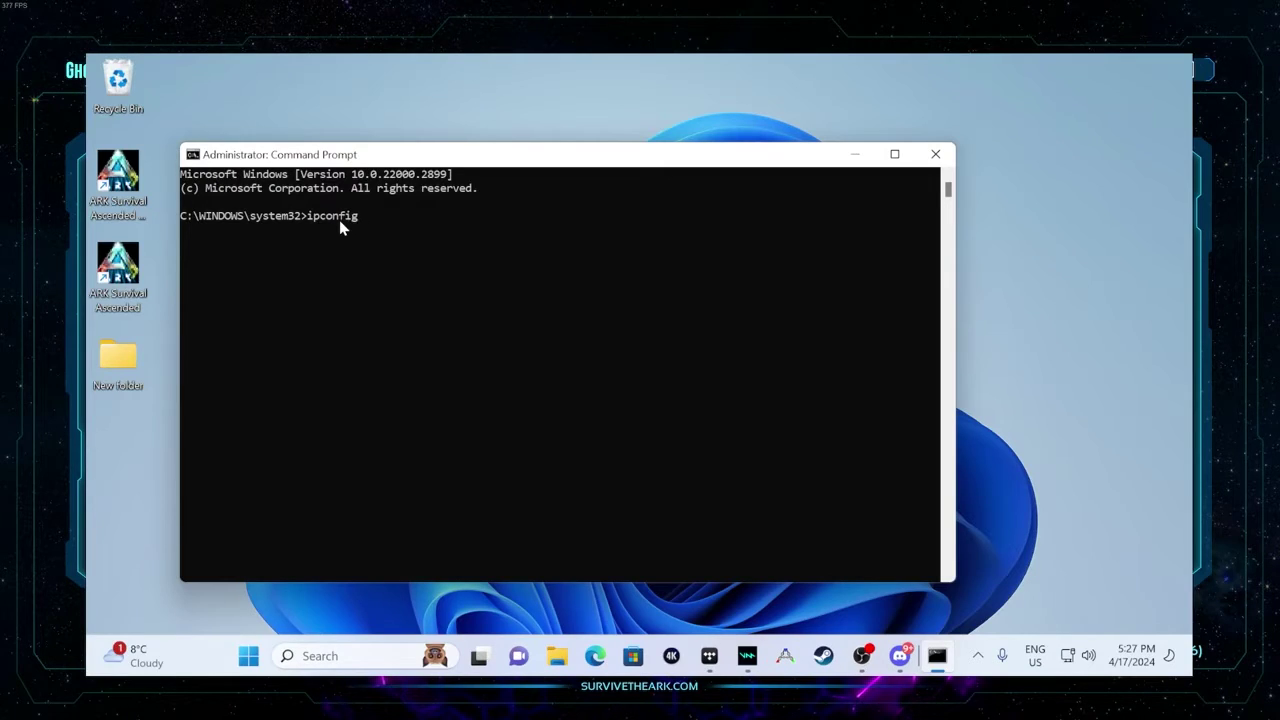
- Run ipconfig and highlight the default gateway 192.168.2.1 and IPv4 address 192.168.2.19 lines
key(Return)
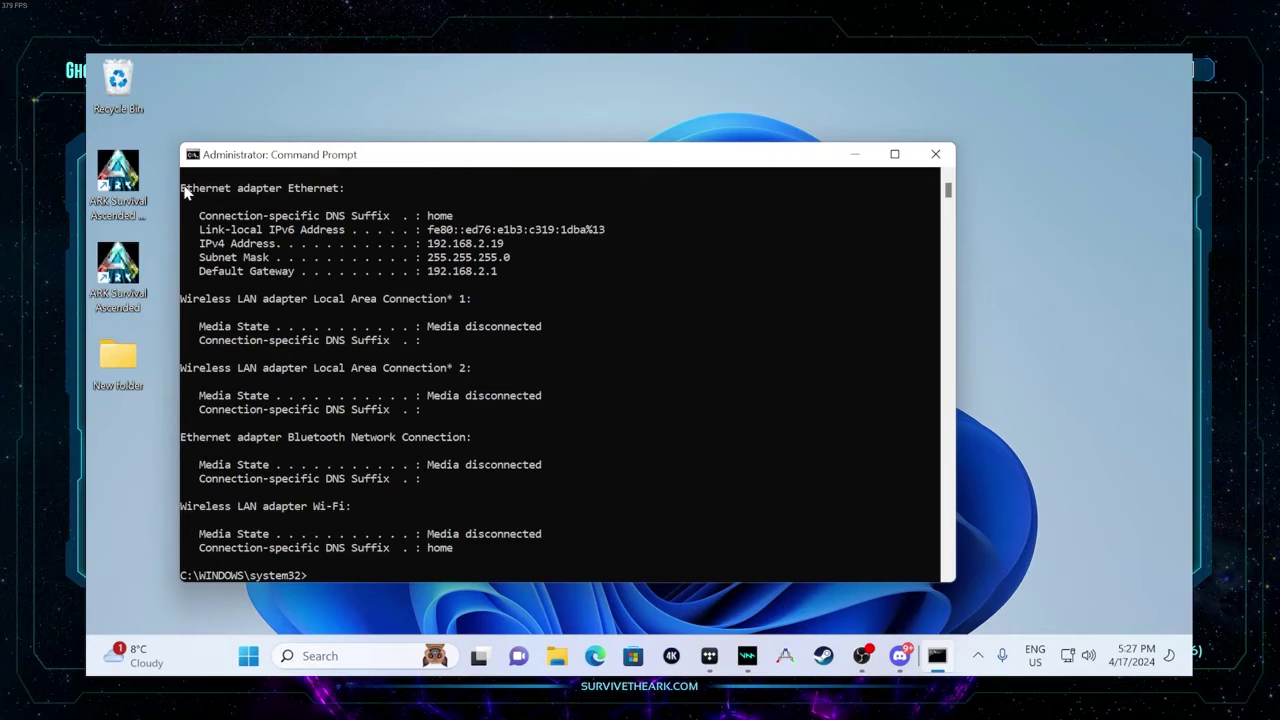
drag(184, 190, 380, 254)
click(487, 271)
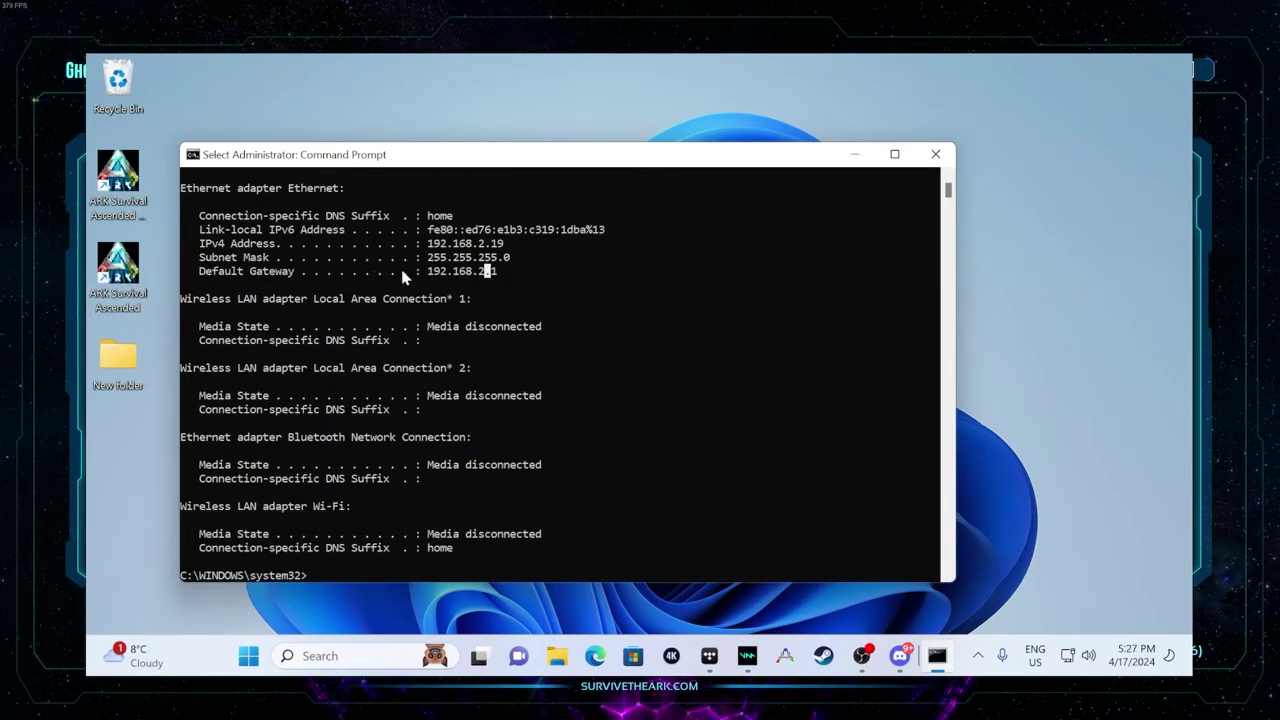
drag(187, 271, 497, 278)
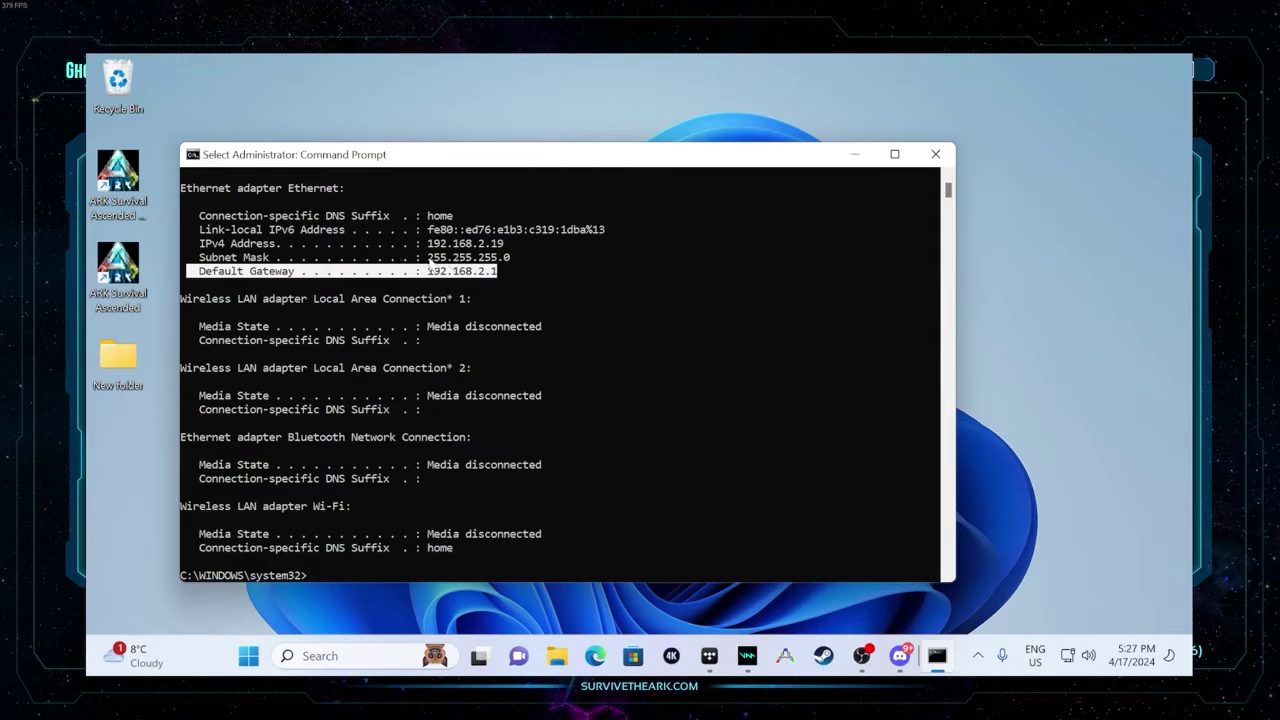
drag(200, 245, 510, 254)
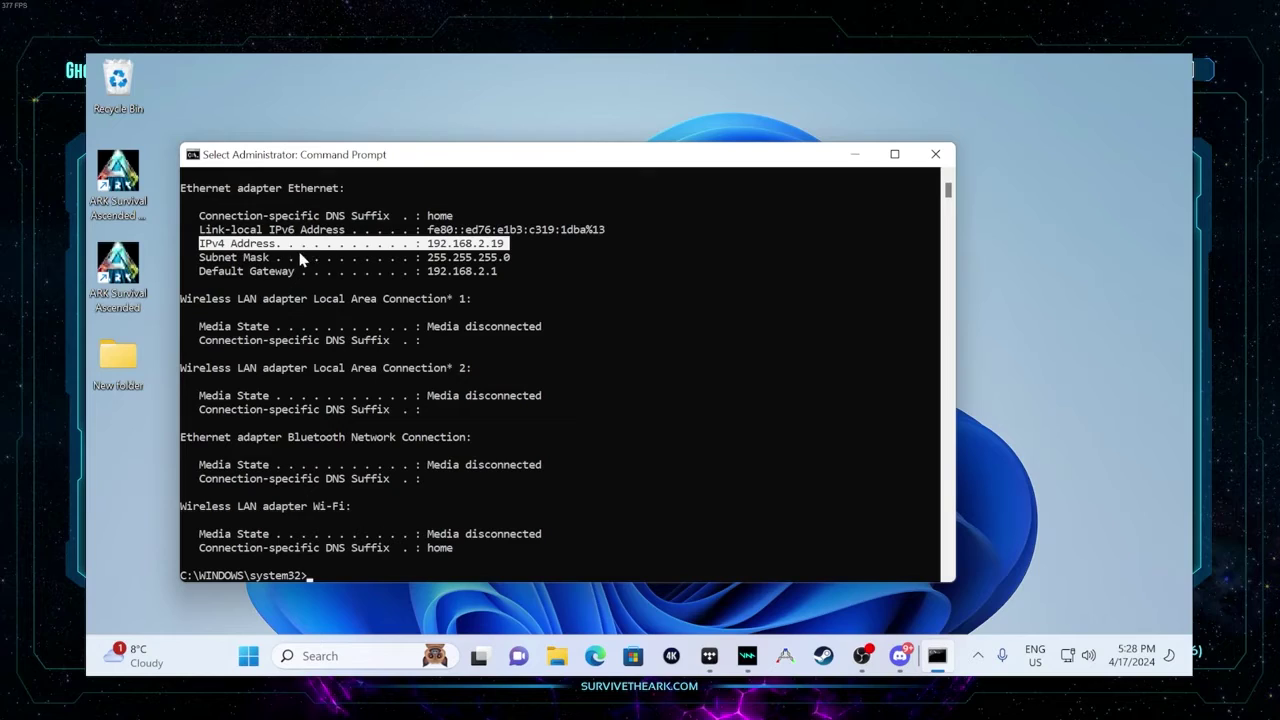
- Browse to the router at 192.168.2.1 in Edge and open Advanced tools and settings
click(597, 654)
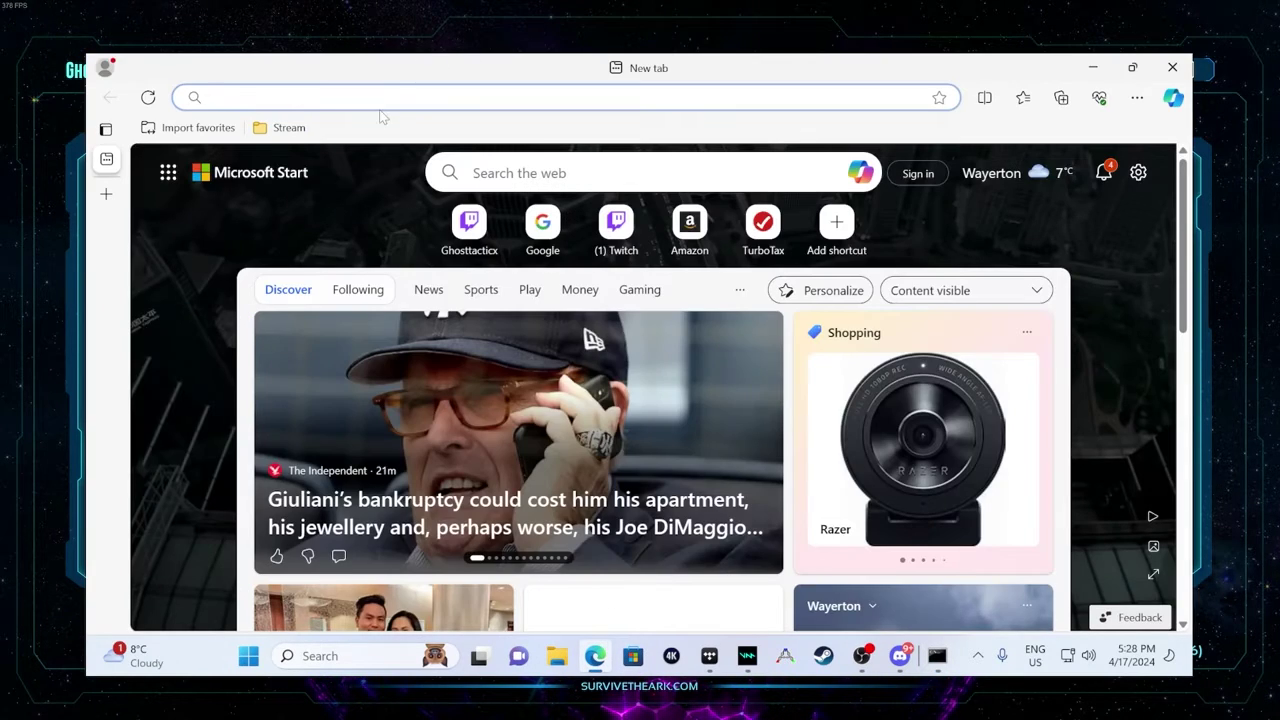
text(192.1)
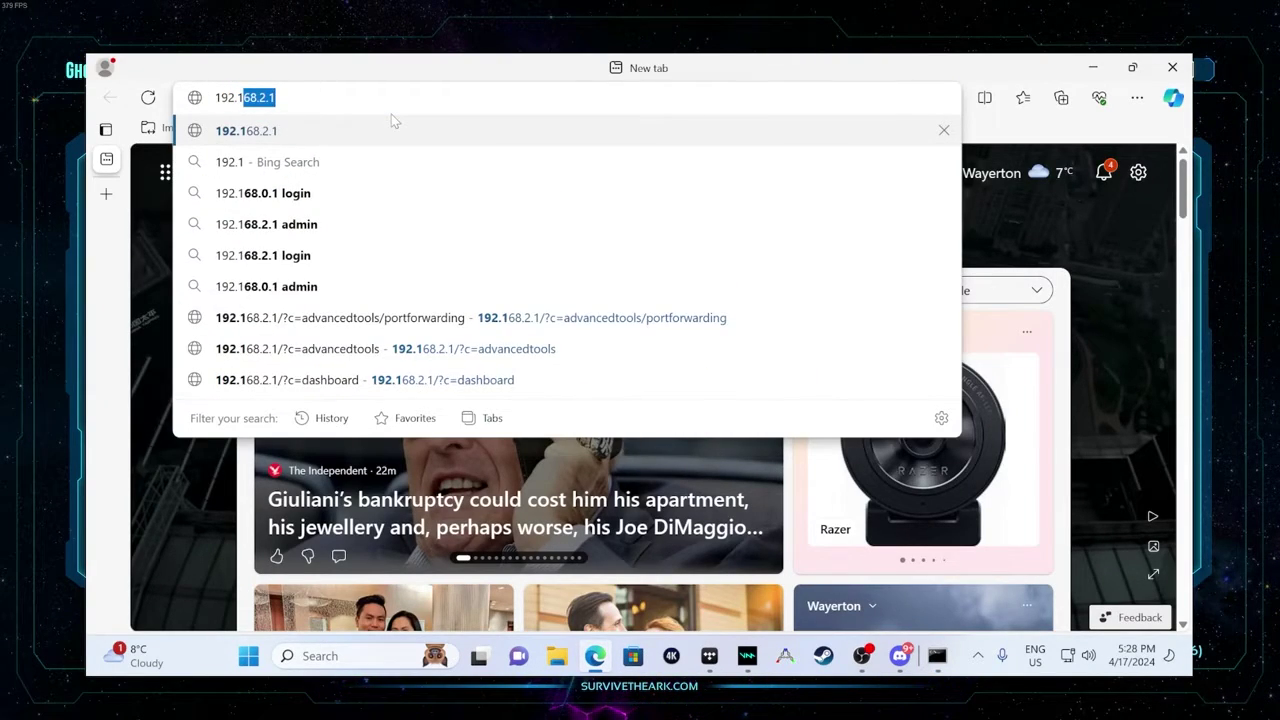
text(68.2.1)
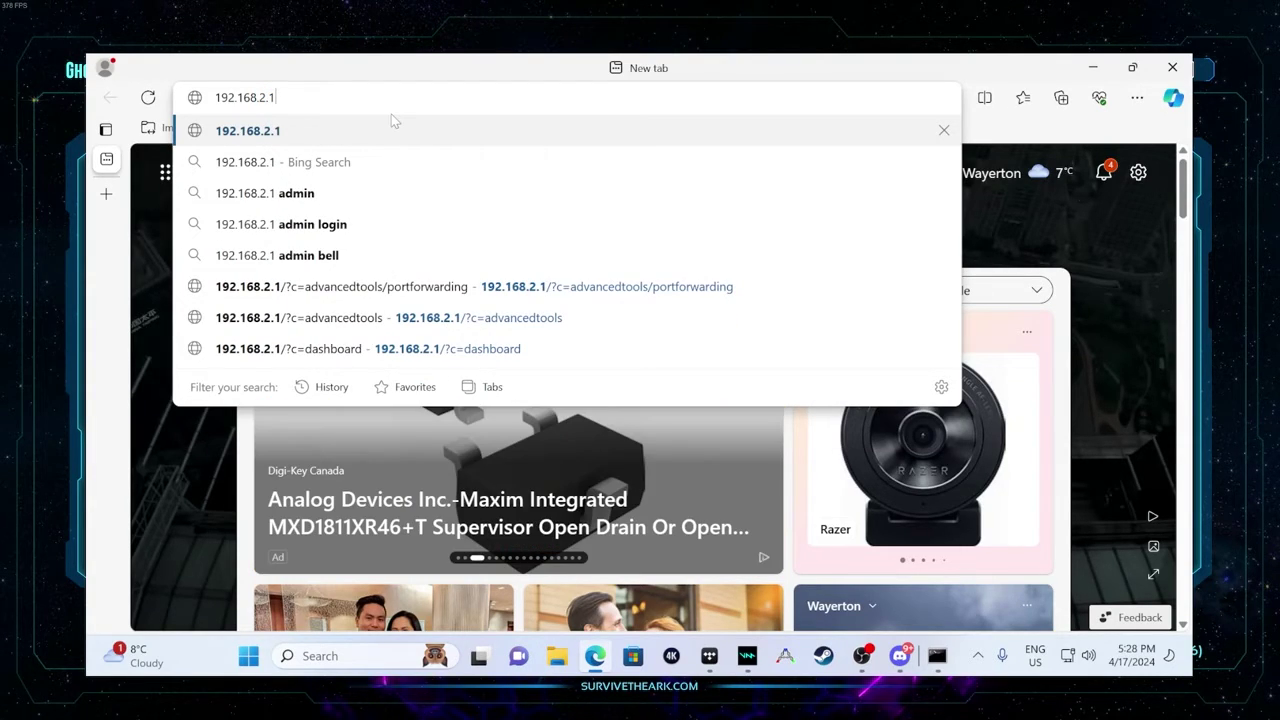
key(Return)
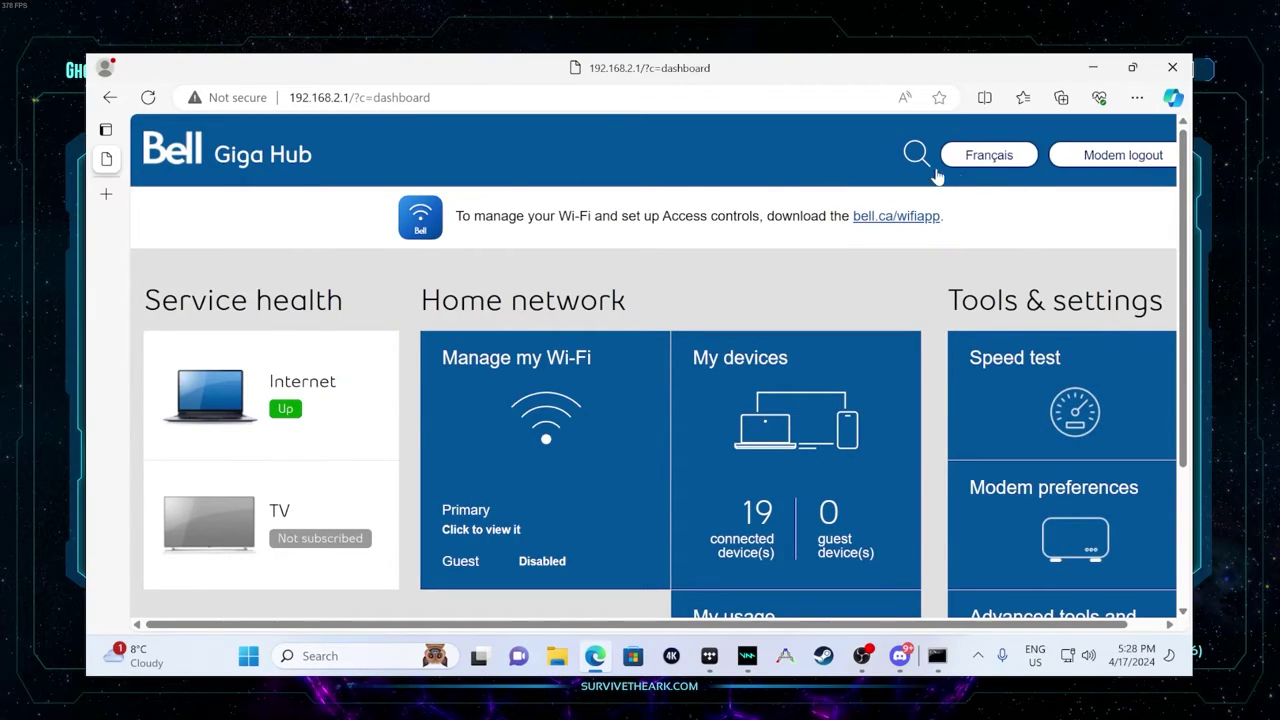
scroll(965, 412, down, 1)
scroll(965, 412, down, 3)
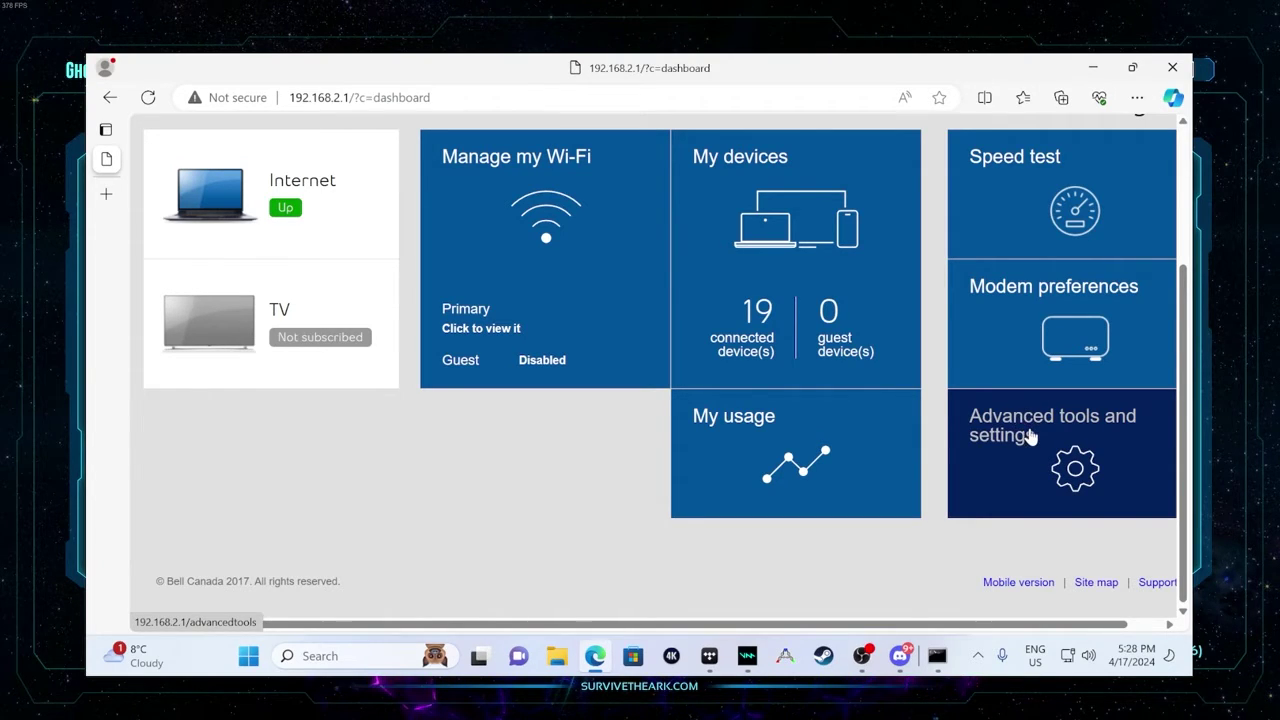
click(1029, 432)
scroll(354, 283, up, 2)
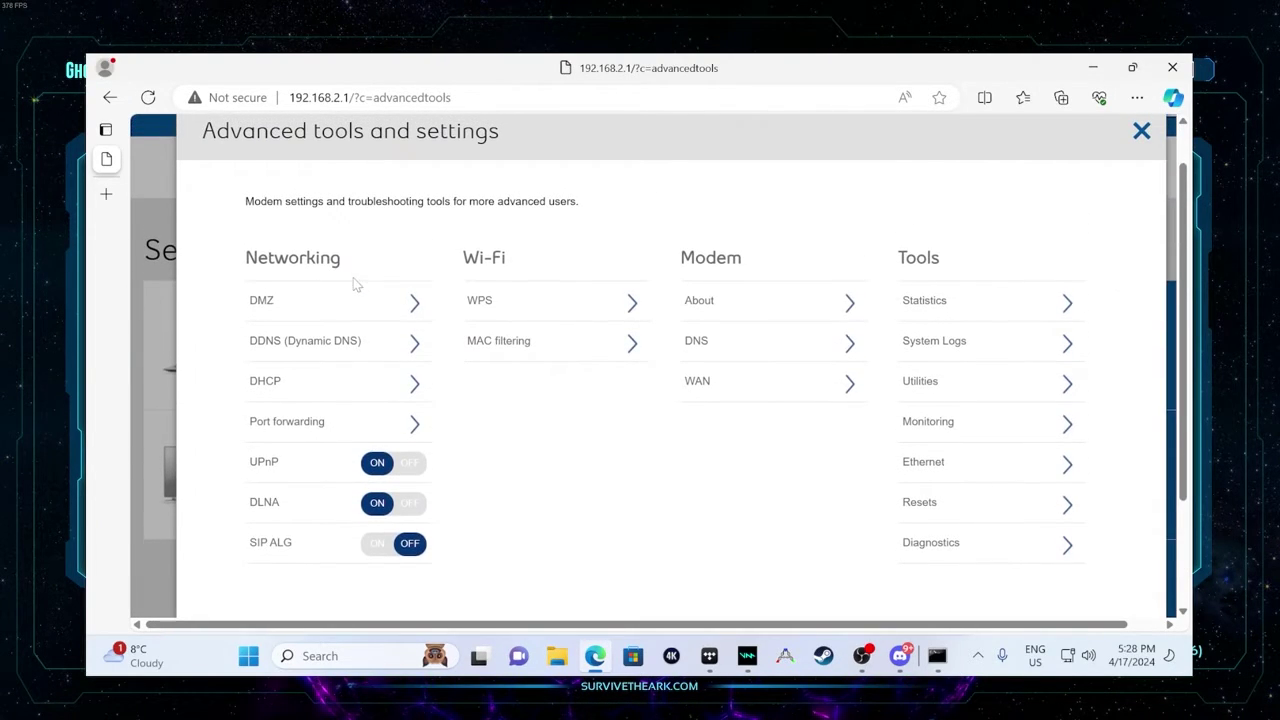
scroll(366, 289, down, 1)
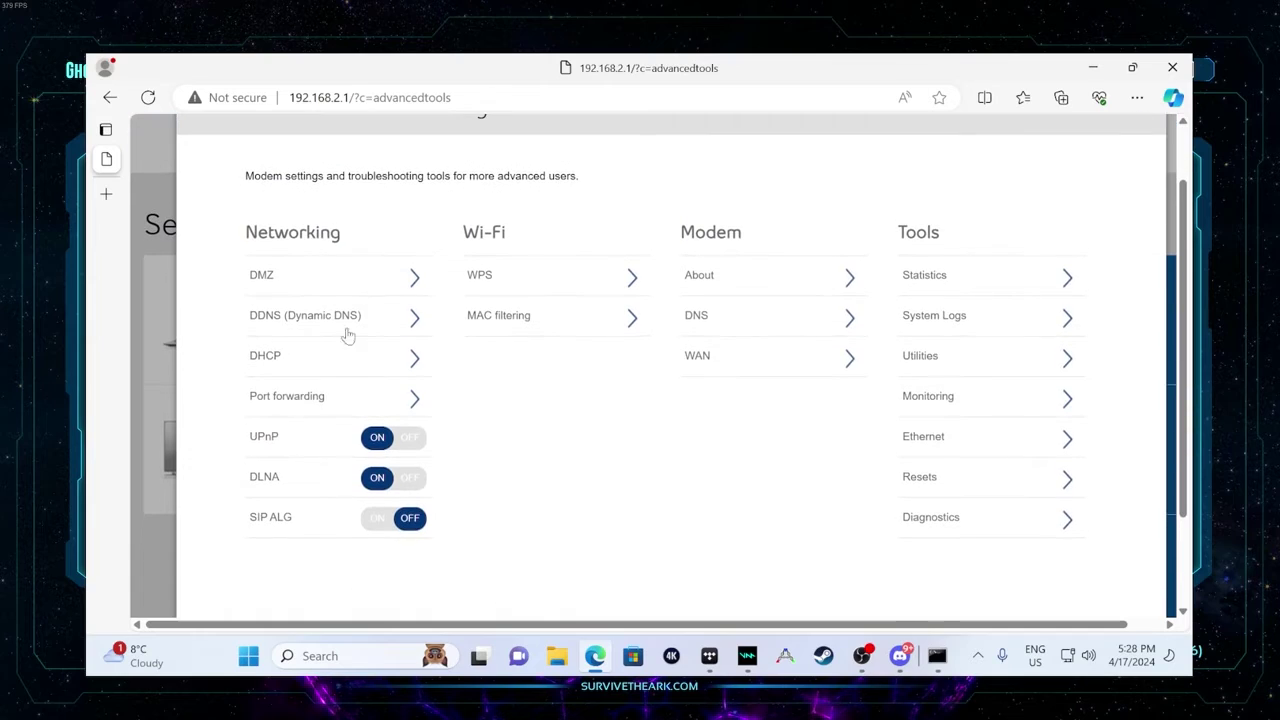
- Open Port forwarding and review the existing 27015 and 7777 rules' port ranges
click(297, 401)
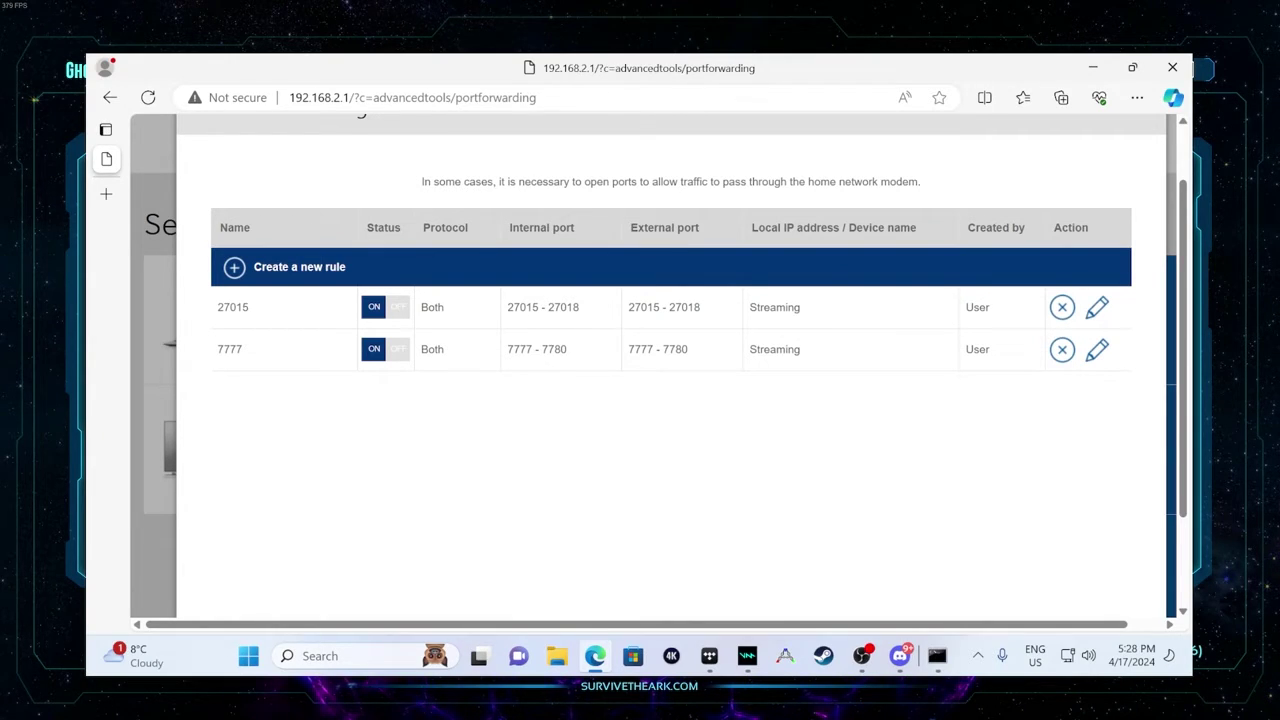
drag(507, 307, 580, 307)
click(511, 352)
- Fill in a new rule named 7777 with protocol Both and ports 7777–7780, no device chosen
click(235, 268)
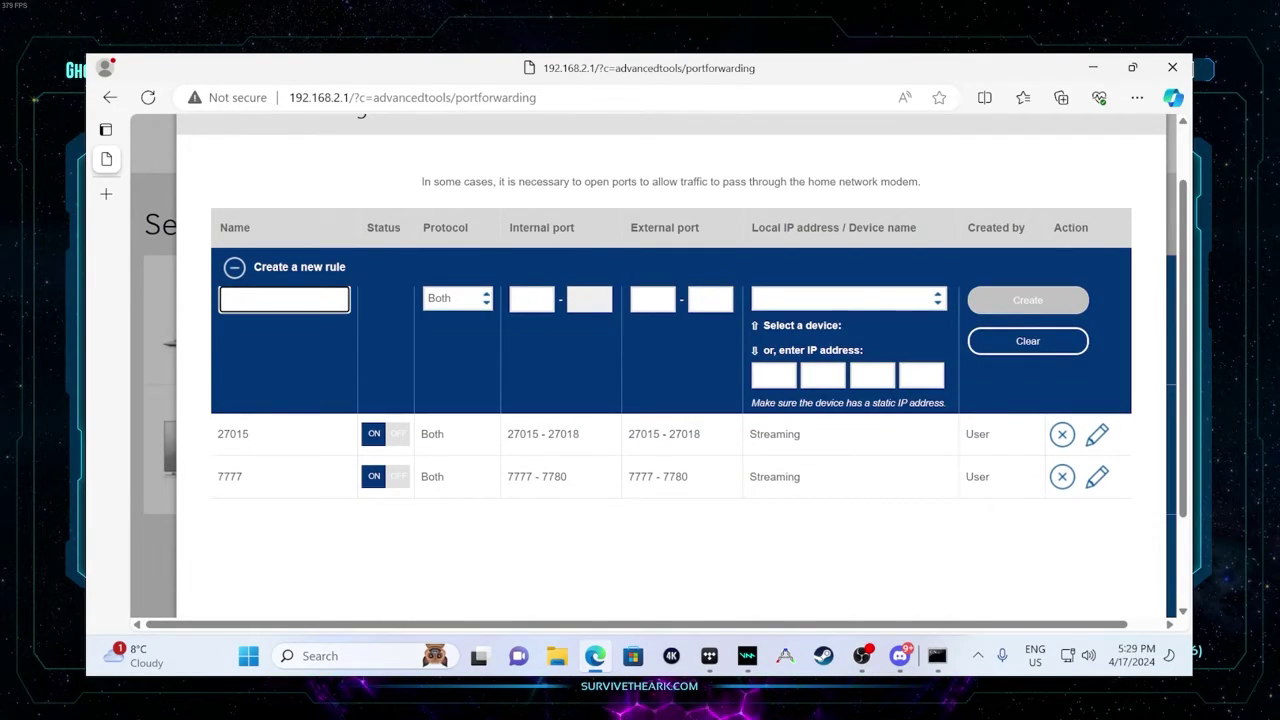
text(7777)
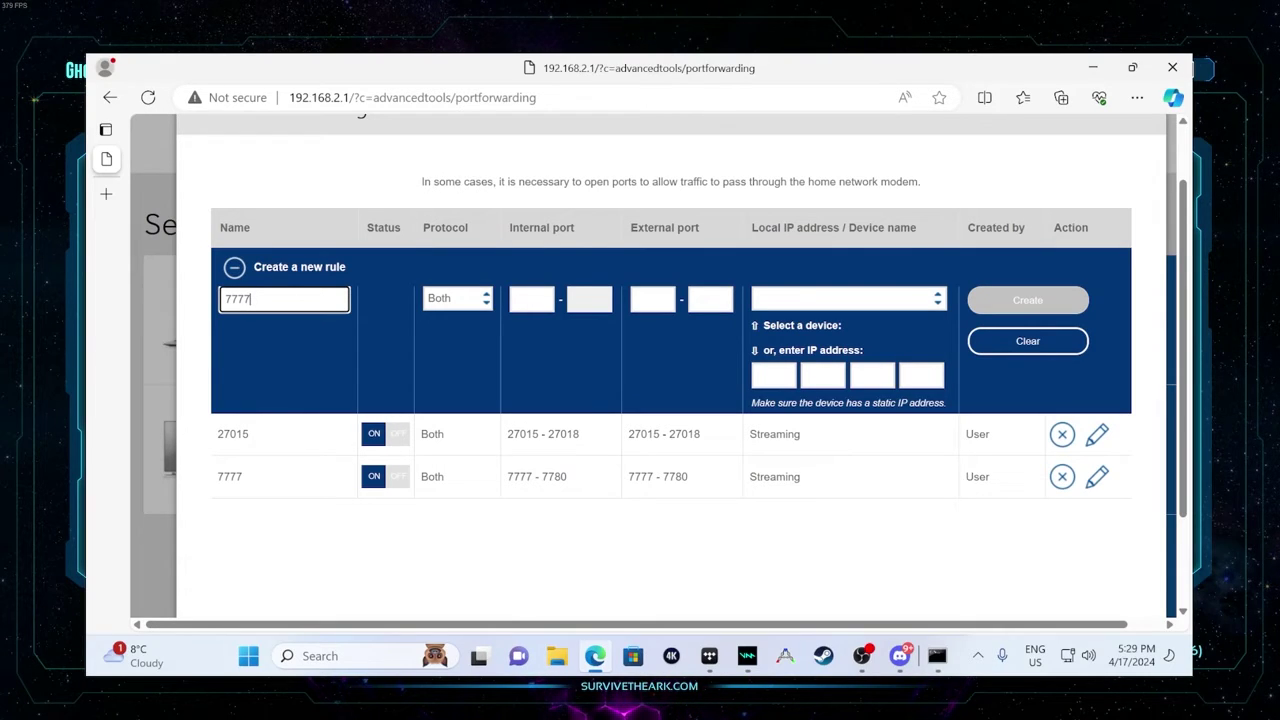
key(Tab)
click(481, 302)
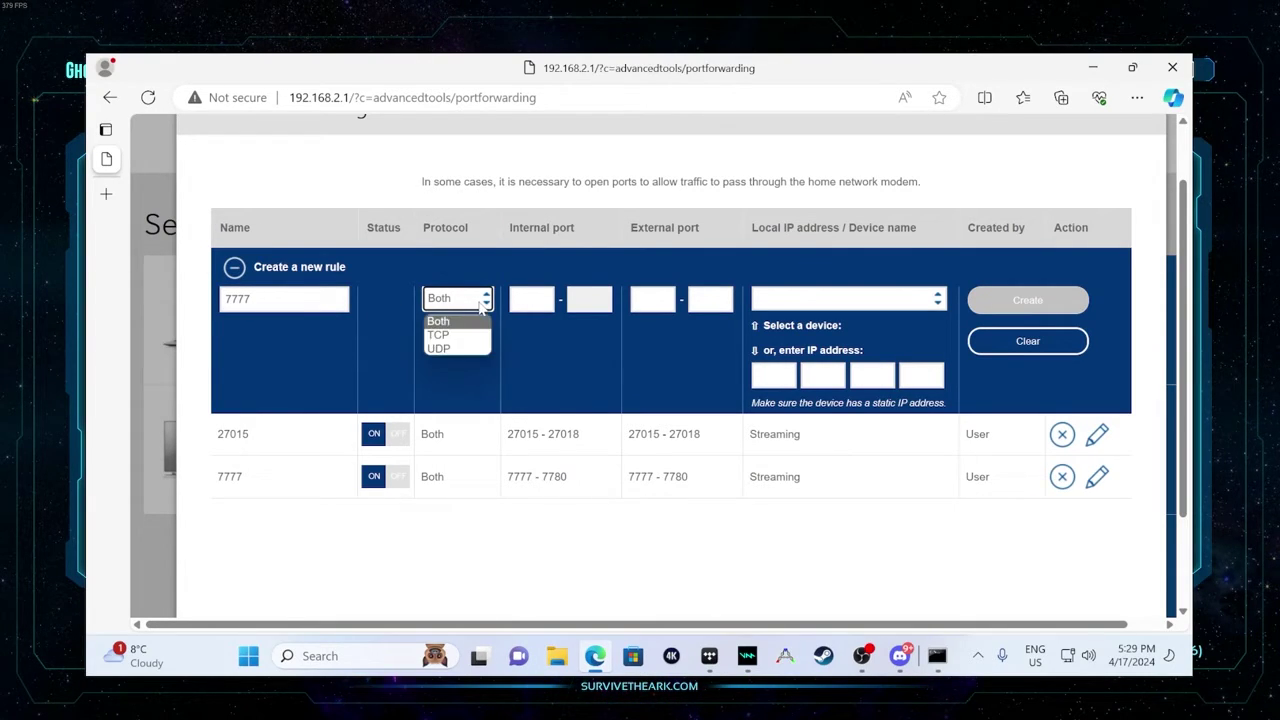
key(Return)
key(Tab)
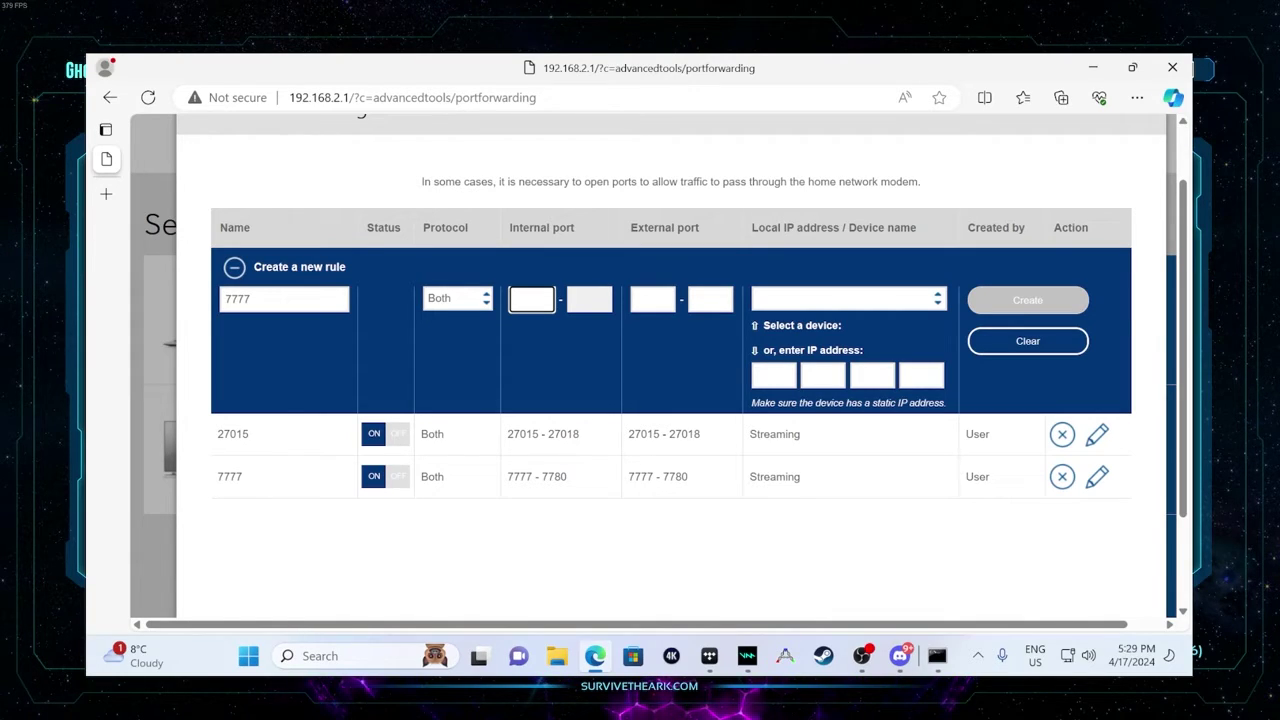
text(77)
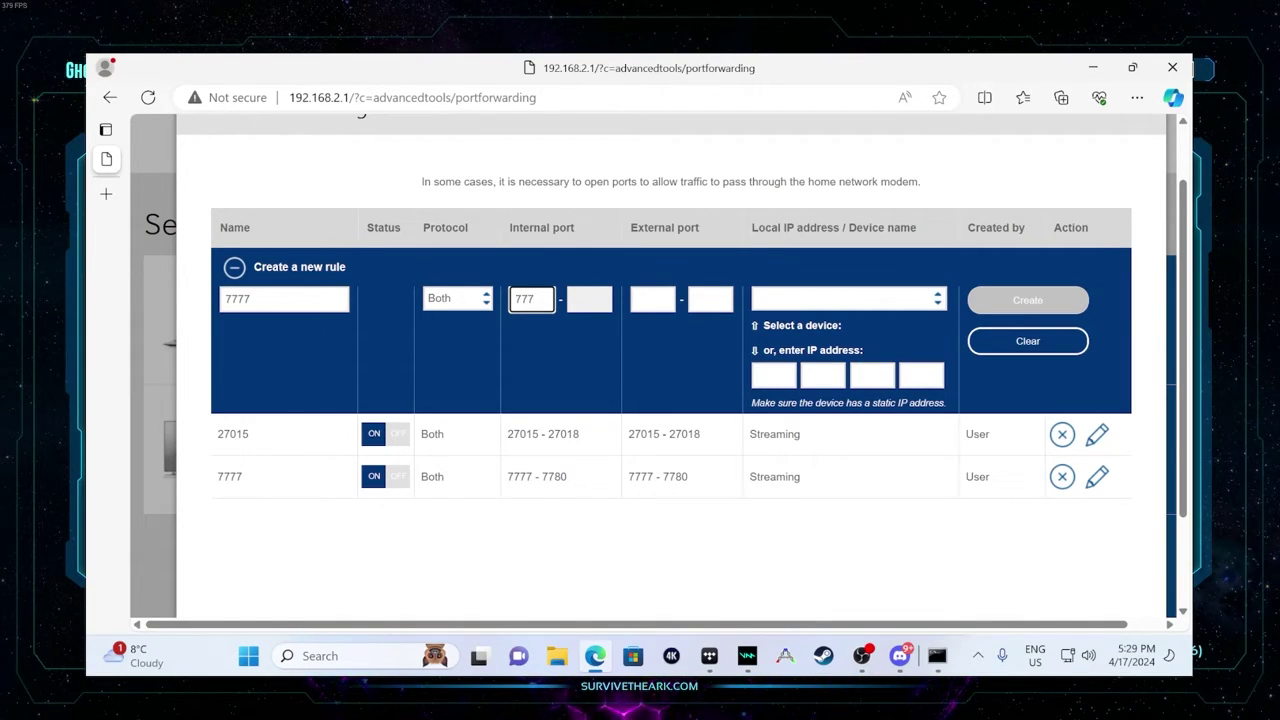
text(7)
key(Tab)
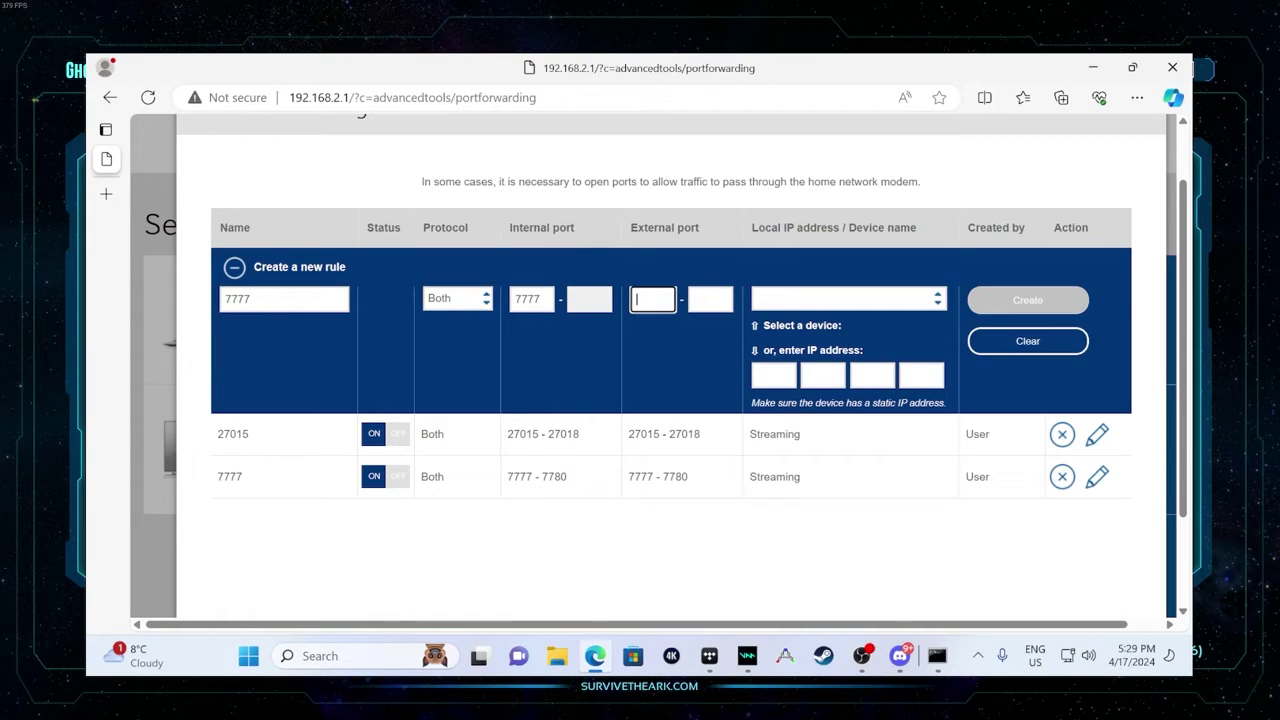
click(710, 299)
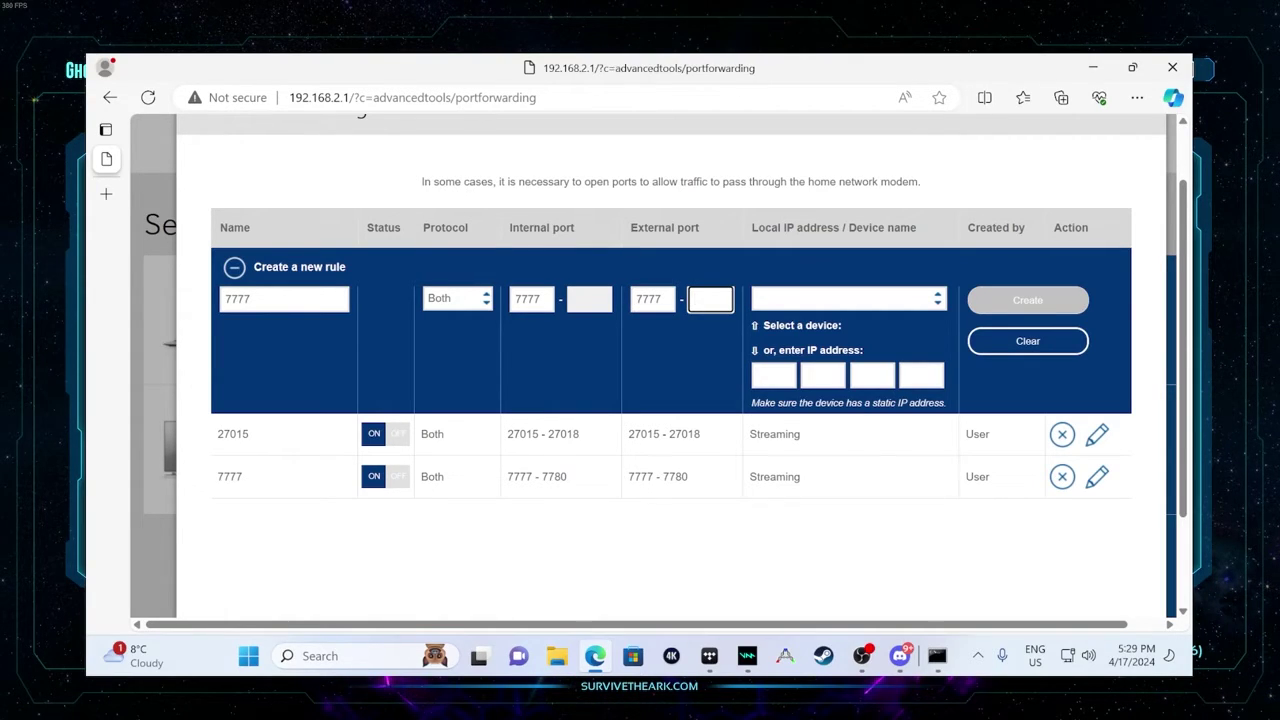
text(7780)
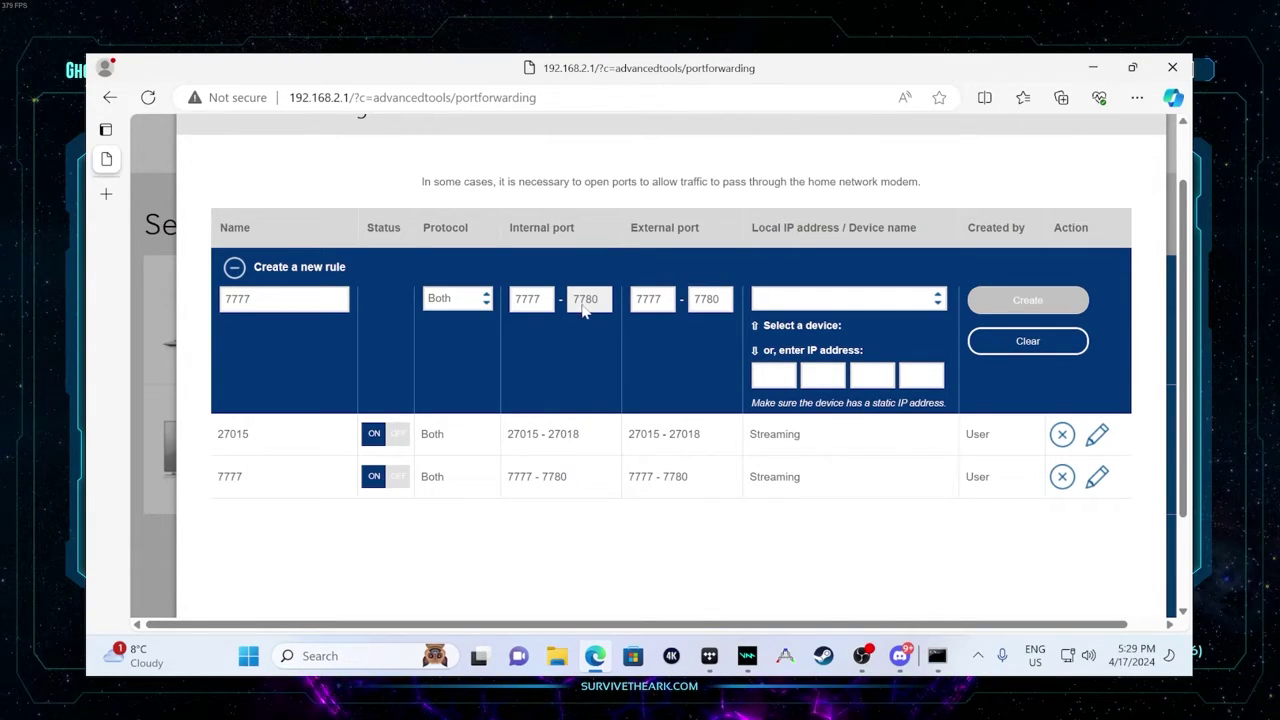
click(806, 295)
click(806, 295)
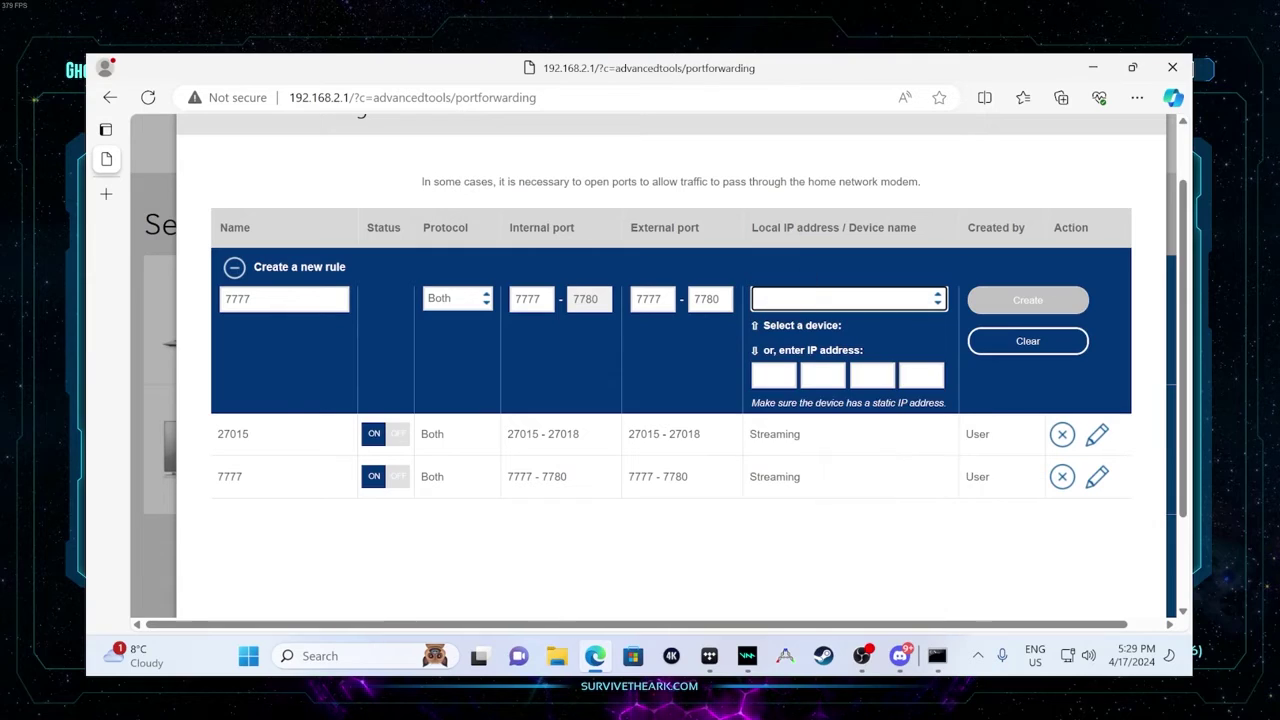
- Set the new rule's device IP address to 192.168.2.19
click(937, 655)
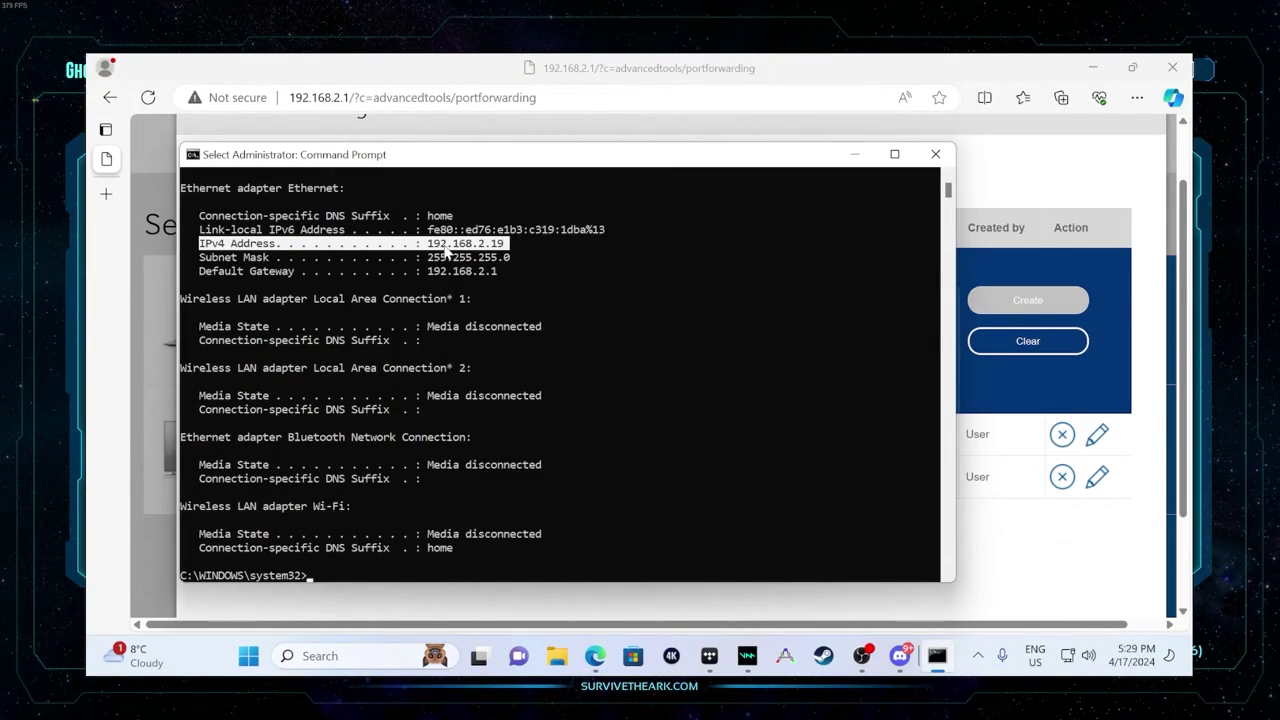
click(1007, 275)
click(238, 272)
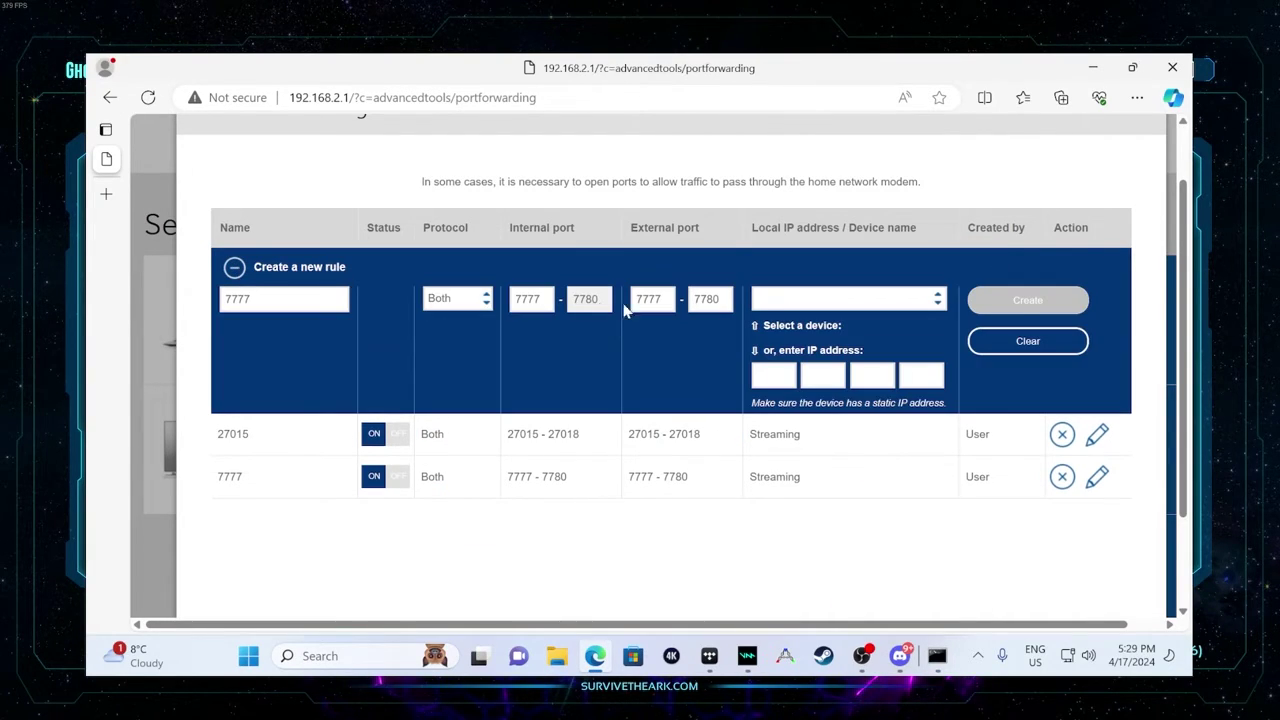
click(774, 375)
text(192)
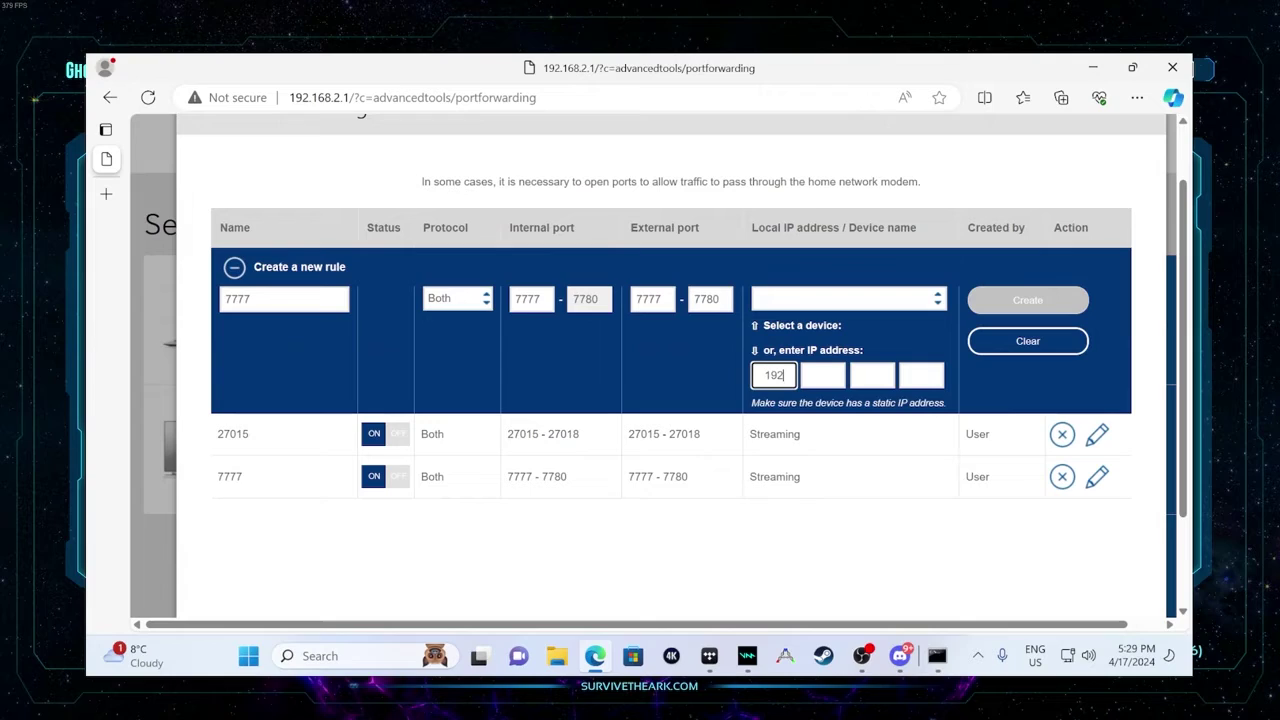
key(BackSpace)
text(2.168.2.1)
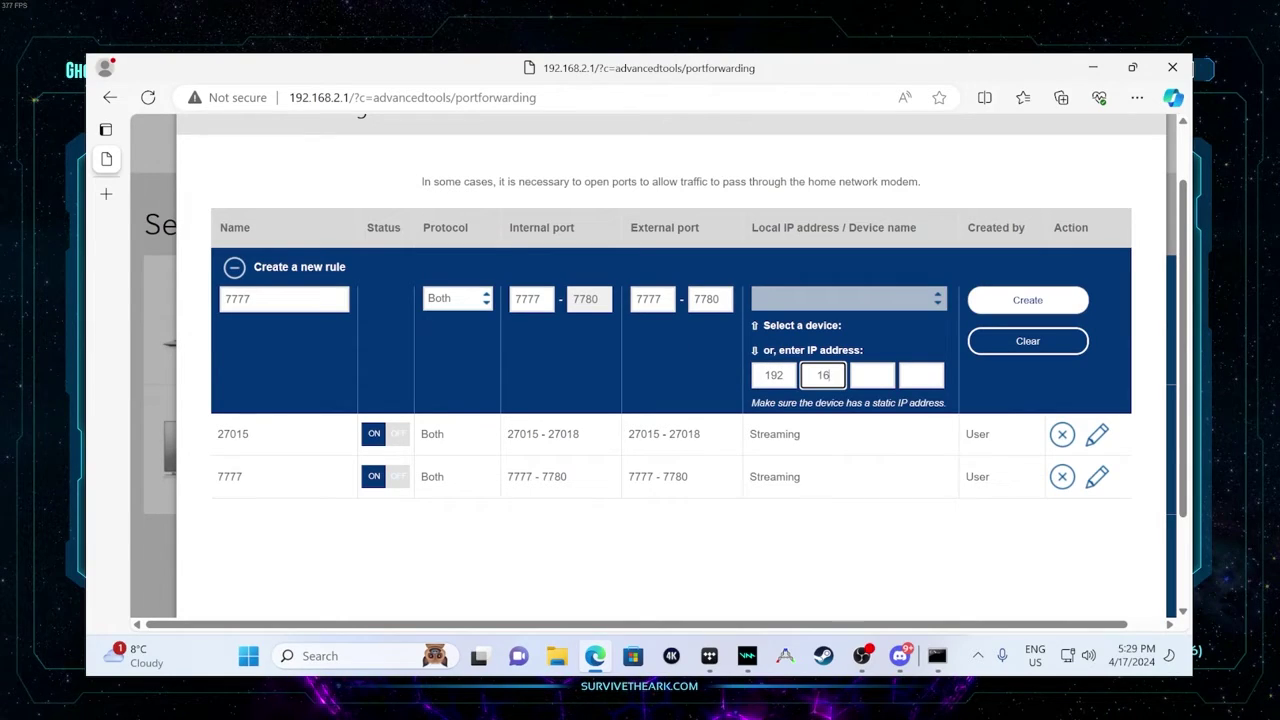
text(9)
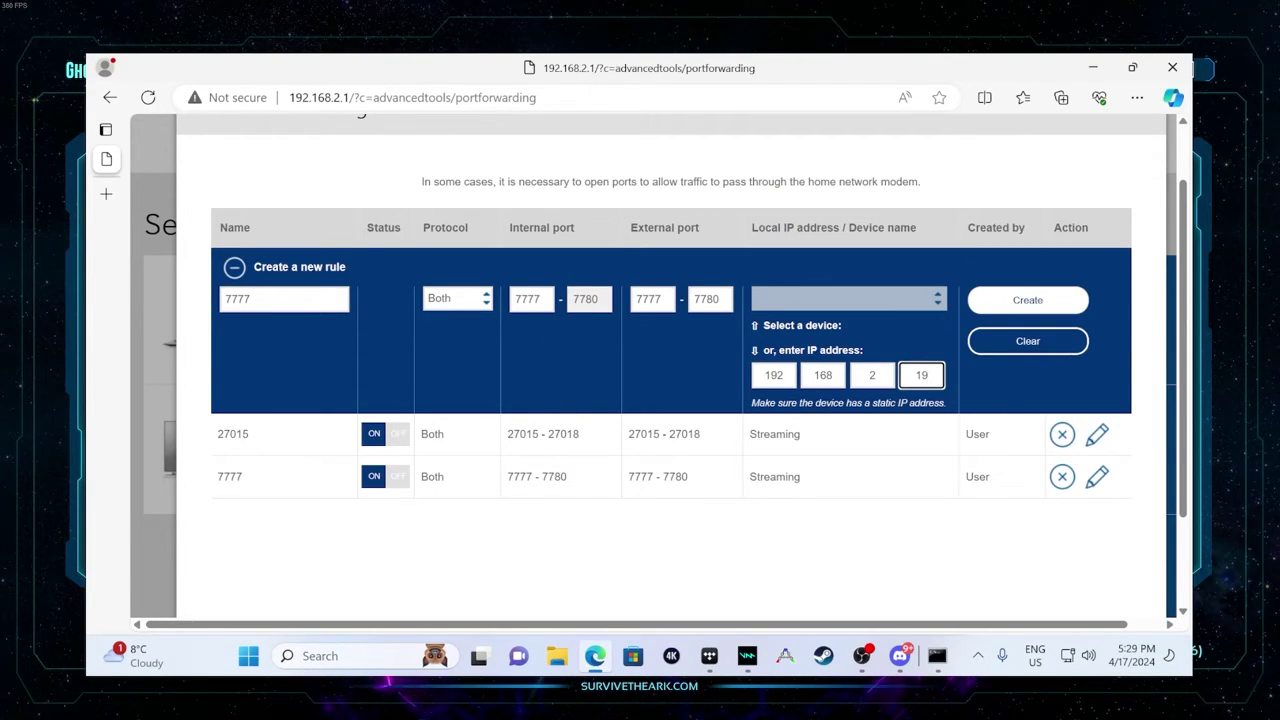
- Try creating the rule, dismiss the duplicate-rule error, and save the port forwarding settings
click(1027, 302)
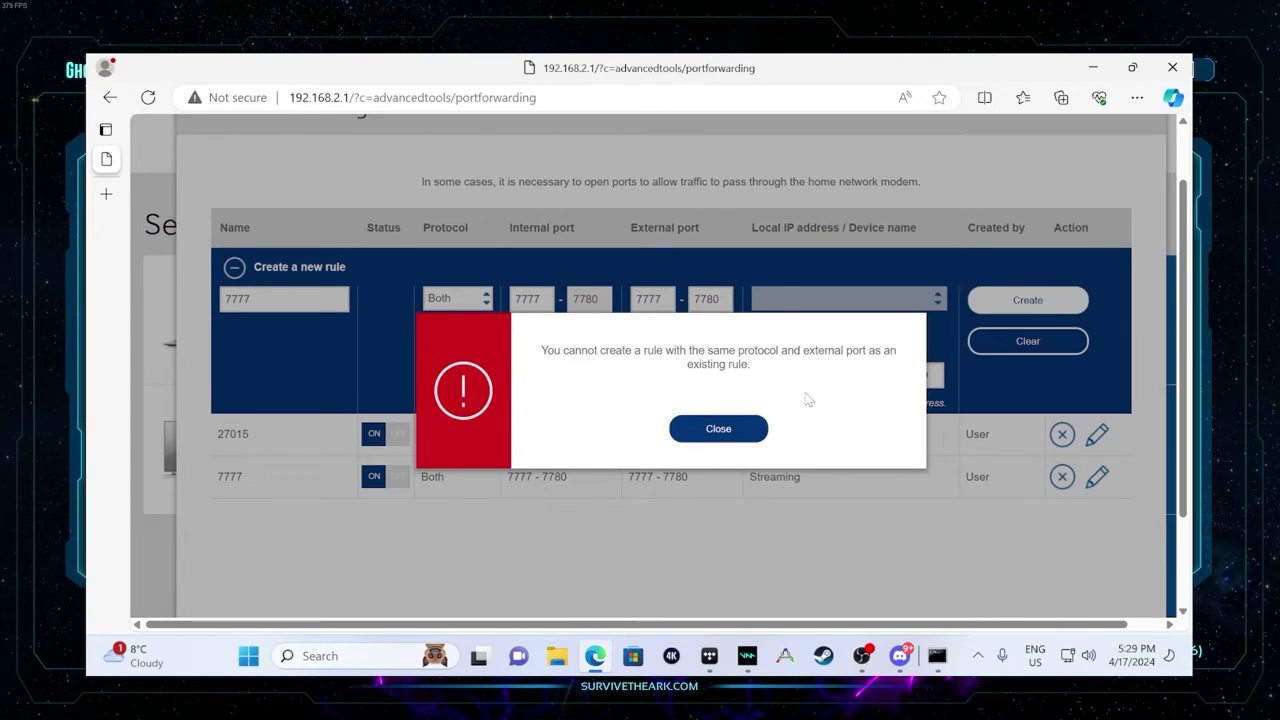
click(718, 429)
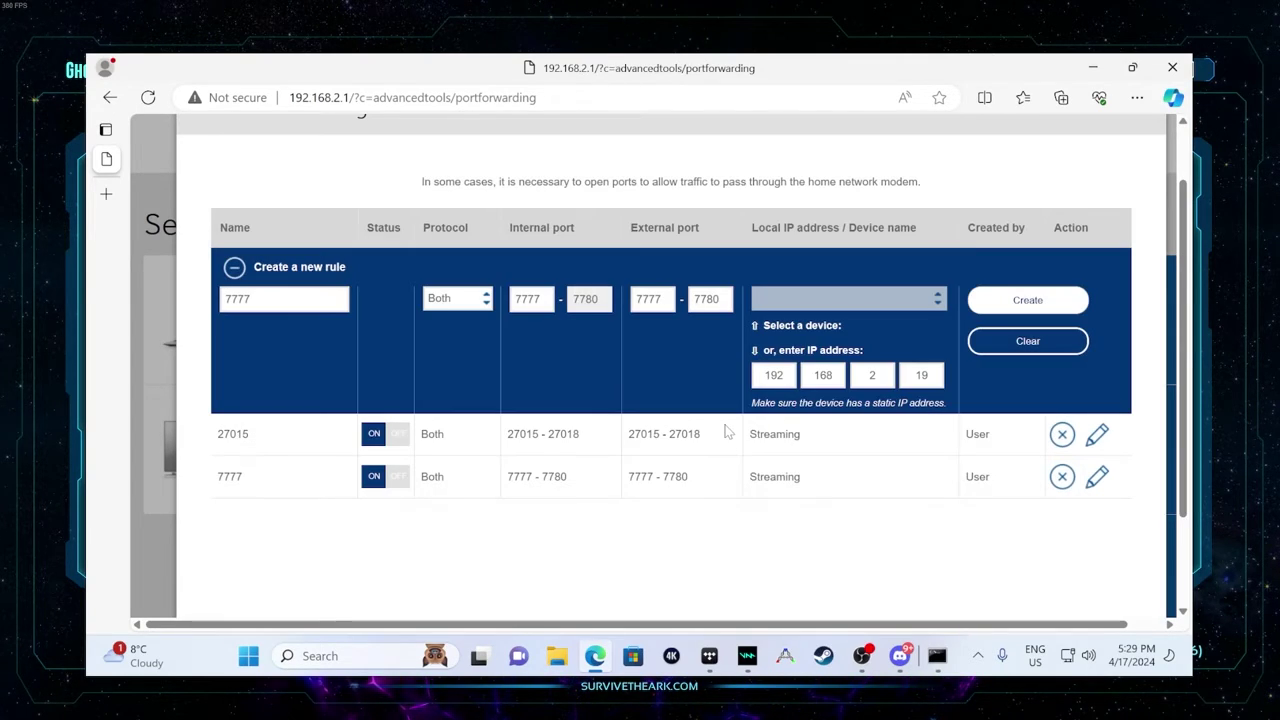
scroll(727, 432, down, 2)
click(730, 527)
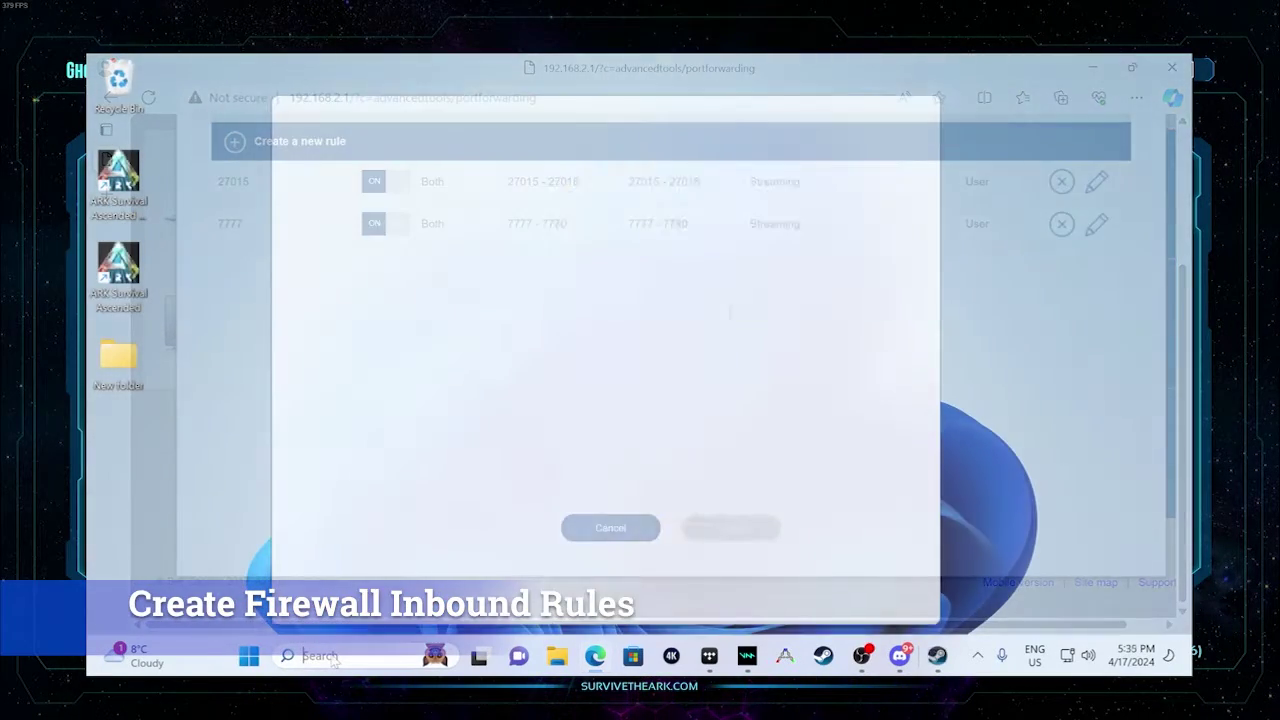
- From a 'firewall' search, open the advanced firewall console's Inbound Rules, maximized, and begin a New Rule
click(333, 656)
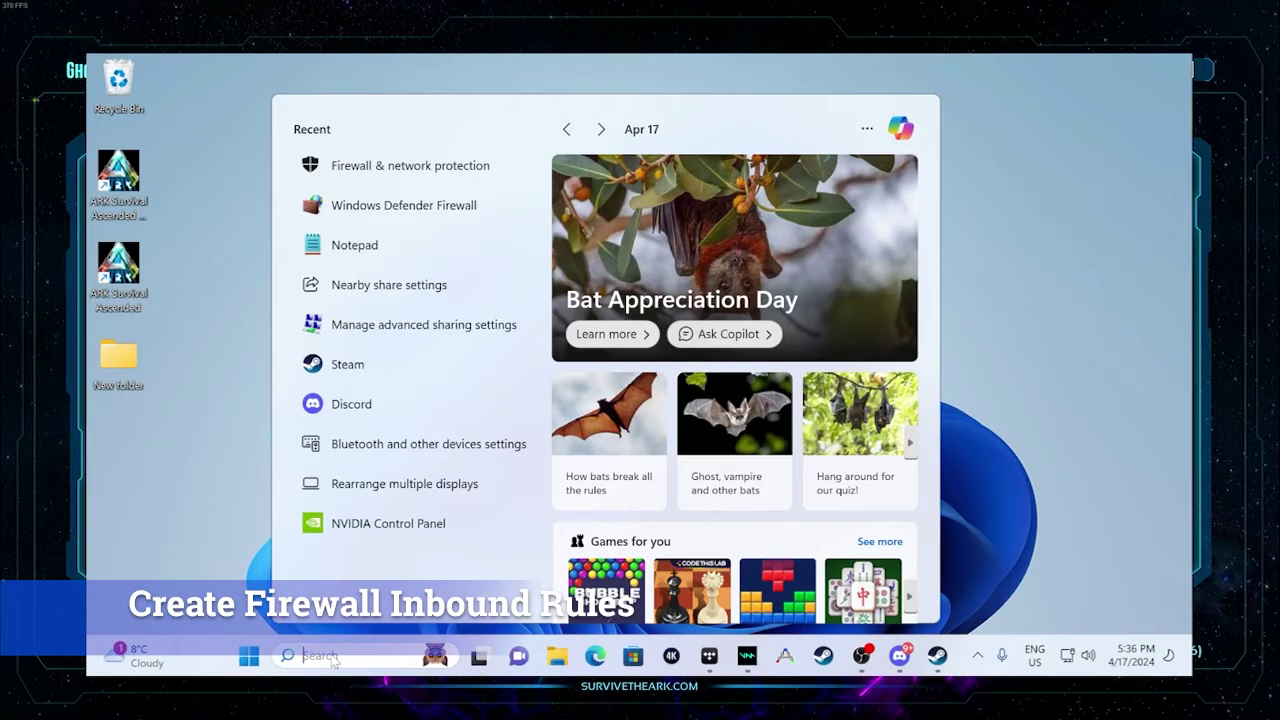
text(firewall)
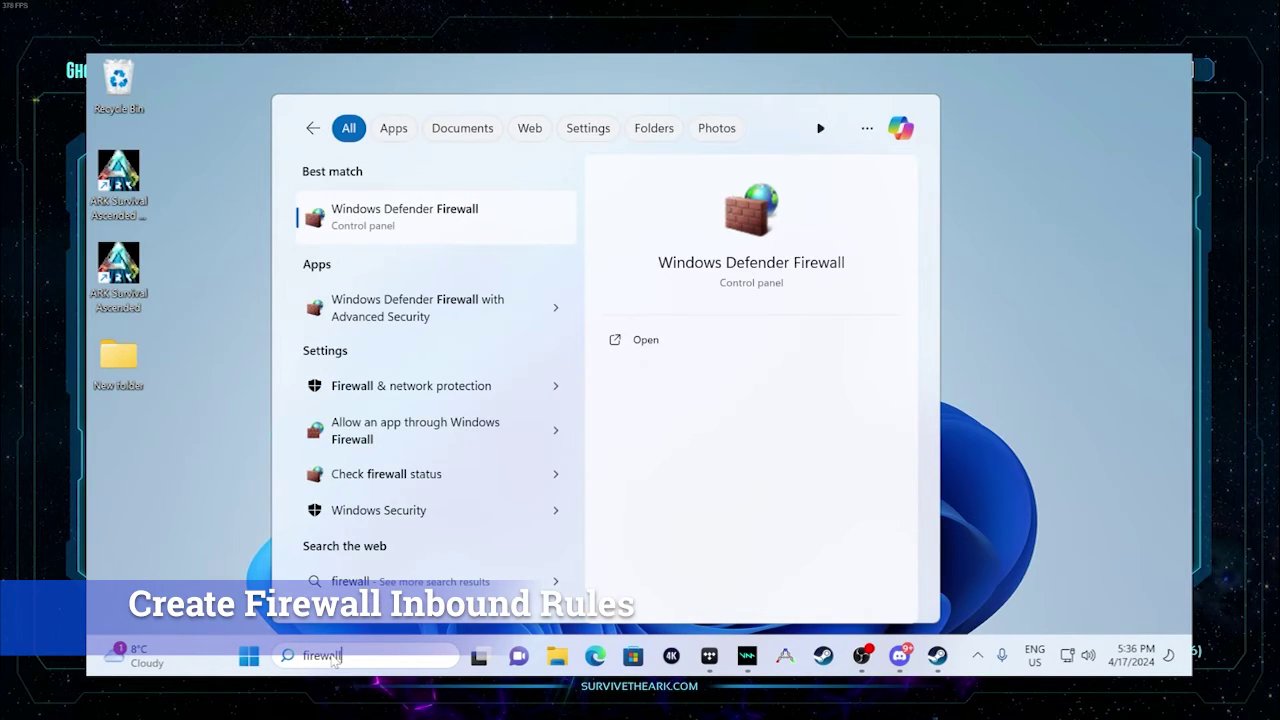
click(406, 218)
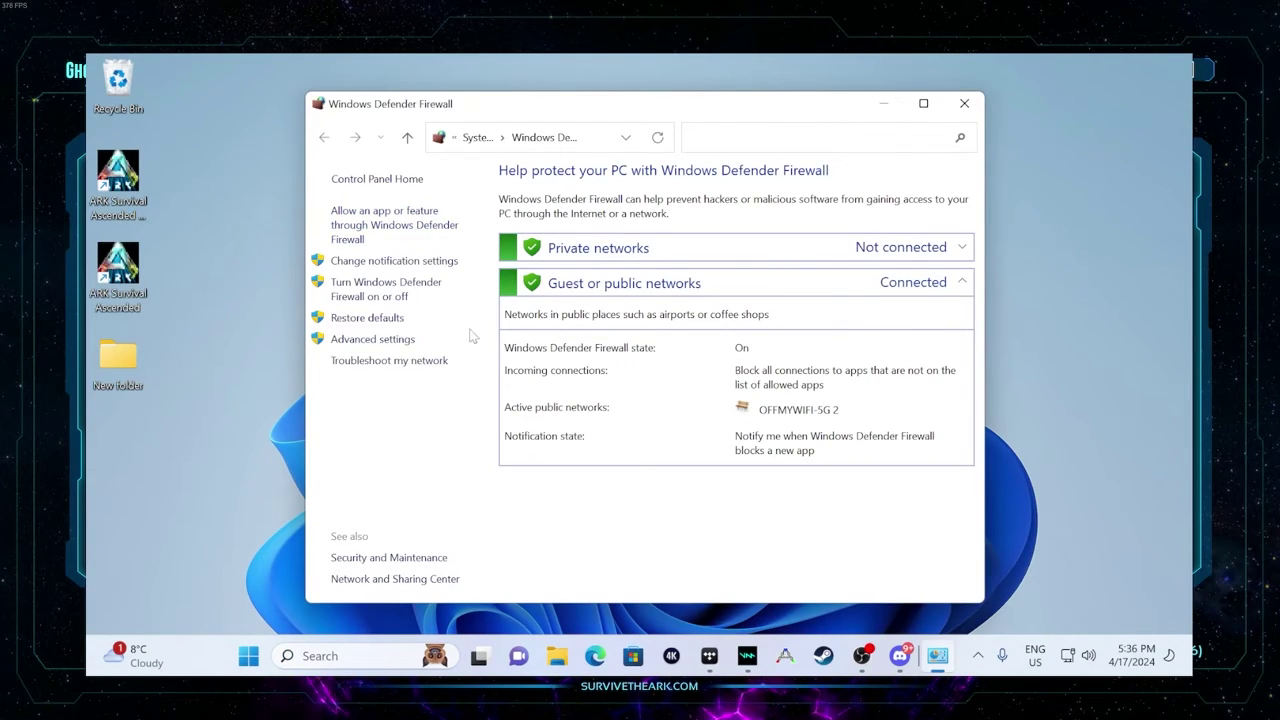
click(383, 341)
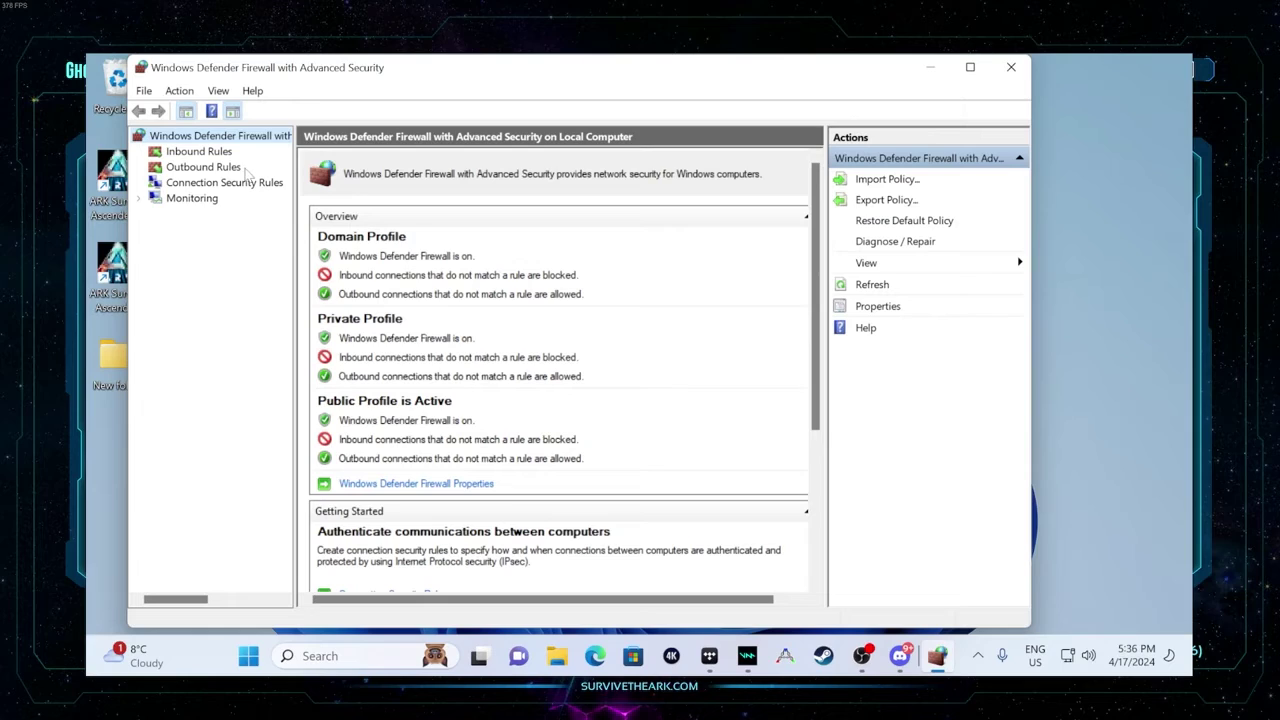
click(199, 151)
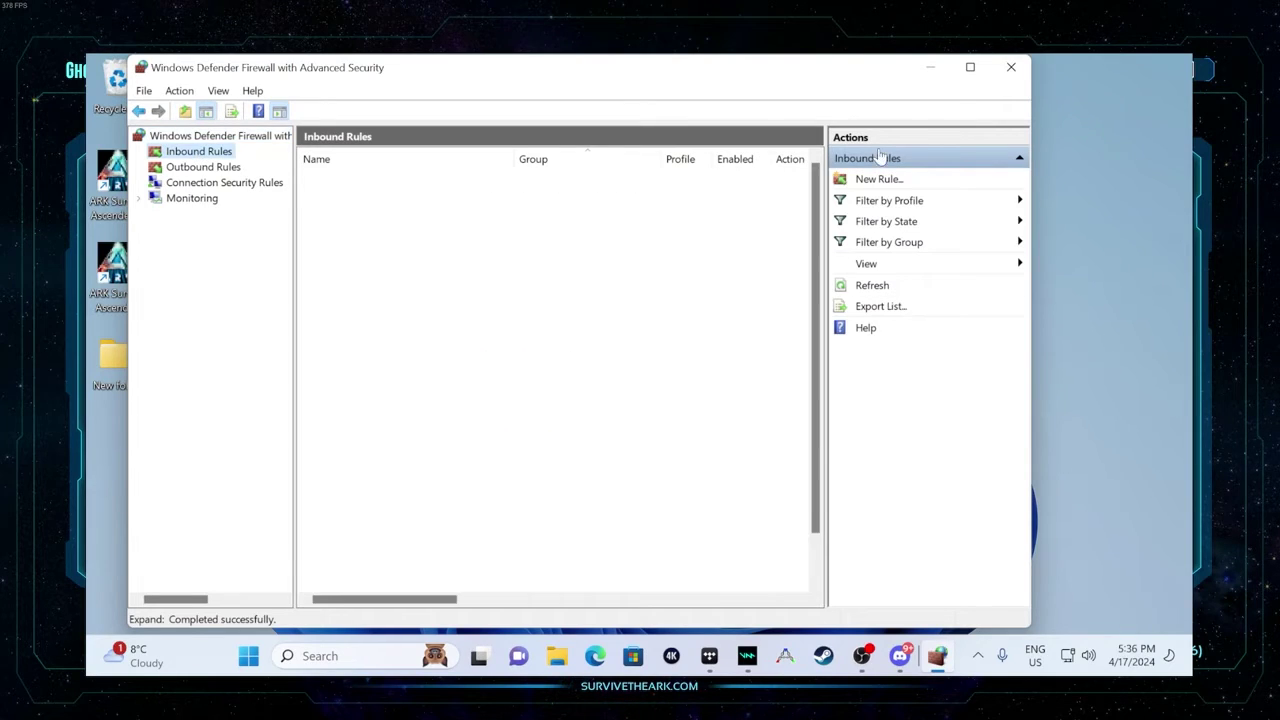
click(970, 66)
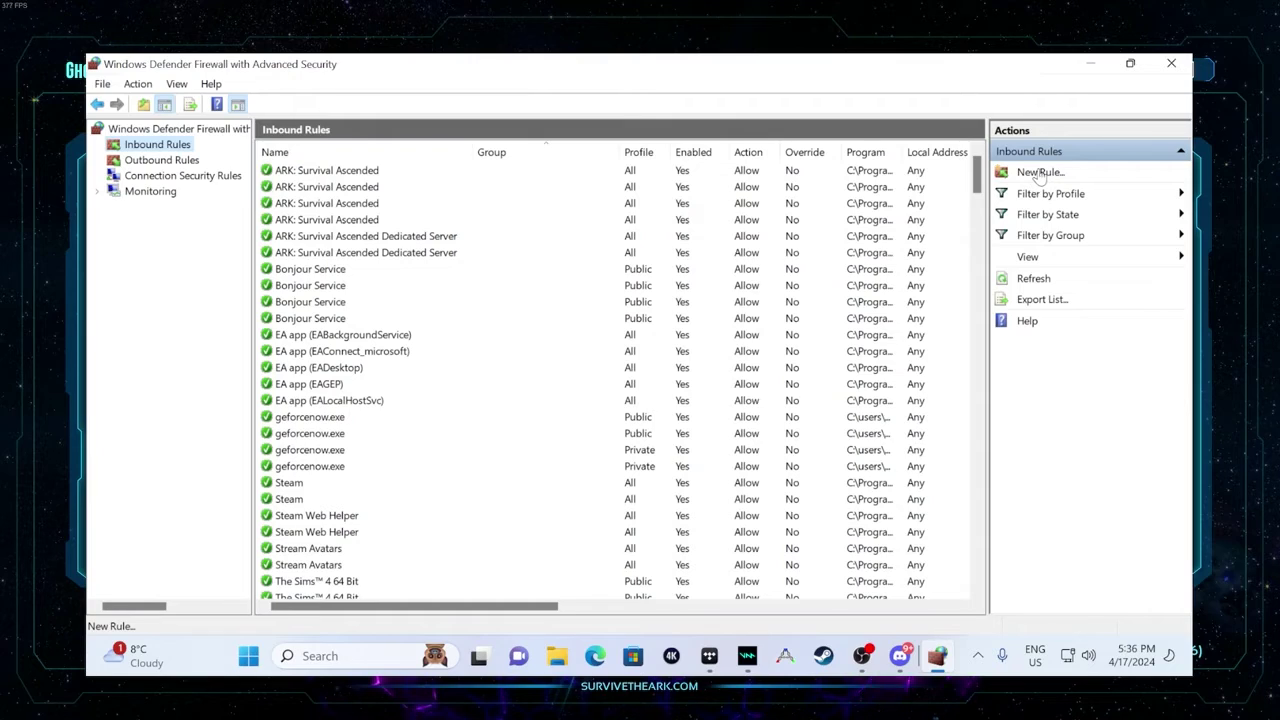
click(1040, 173)
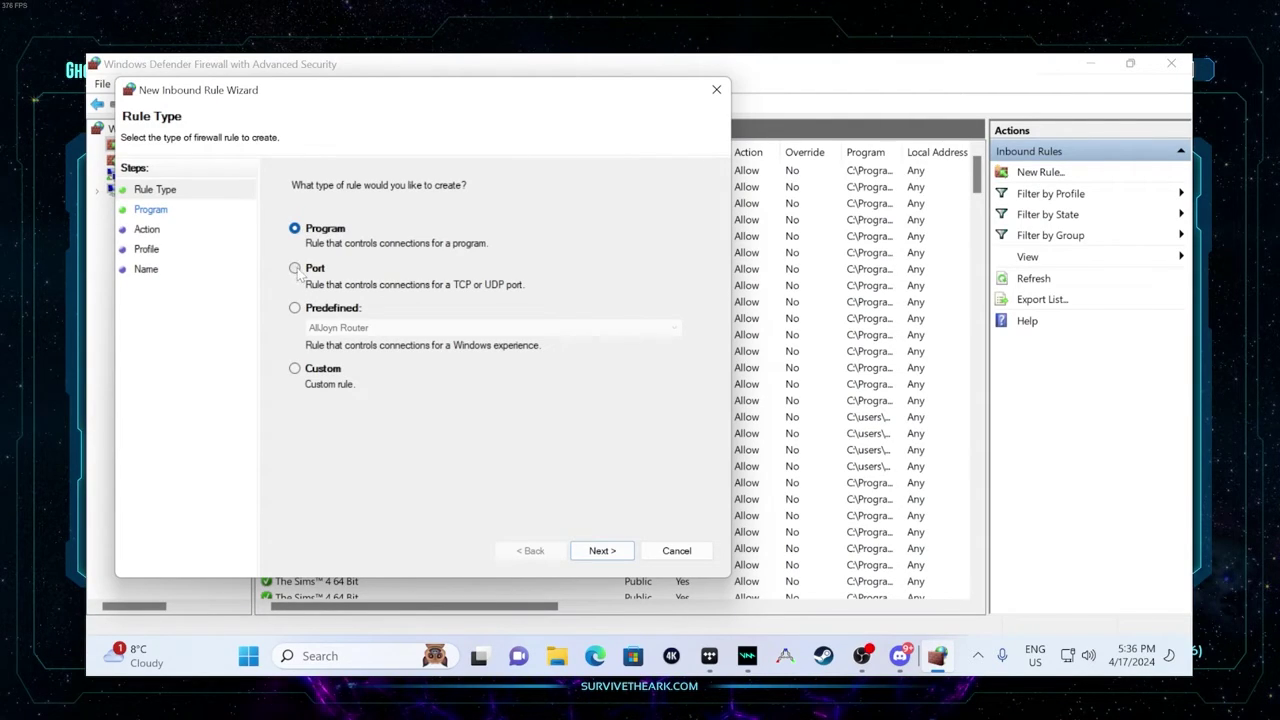
click(295, 269)
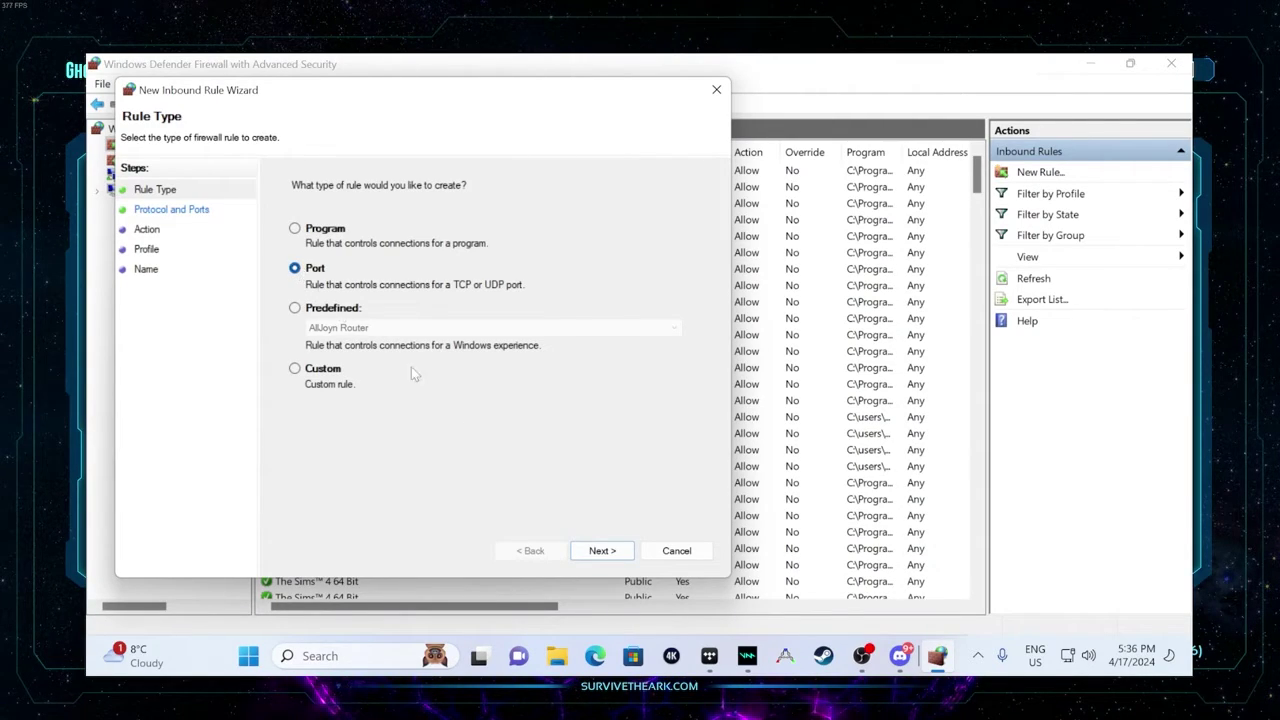
click(626, 553)
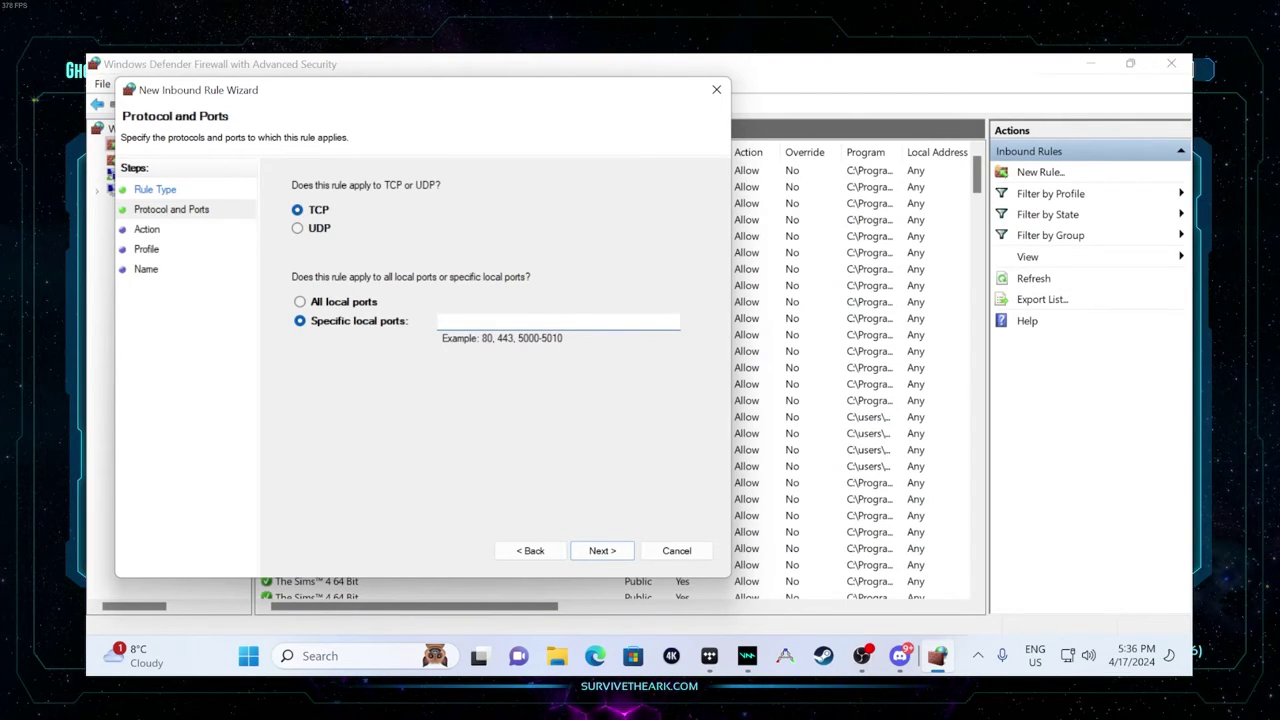
text(7777-7780)
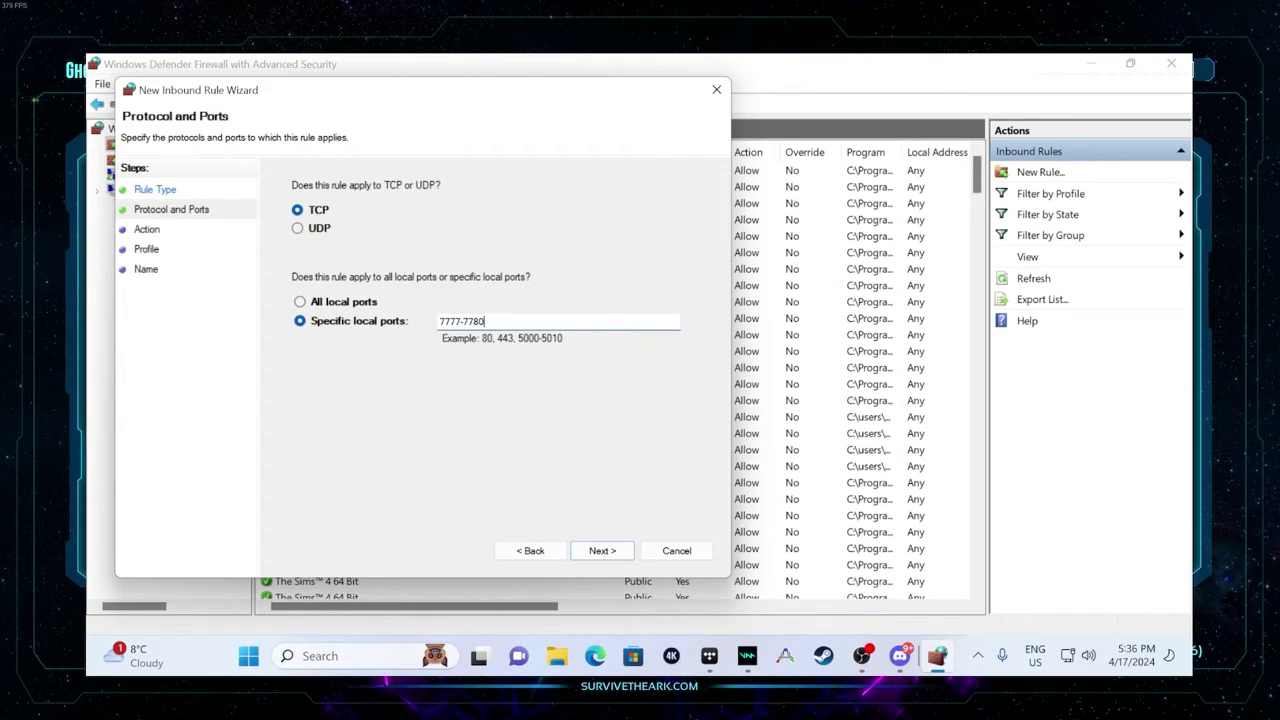
text(, 2701)
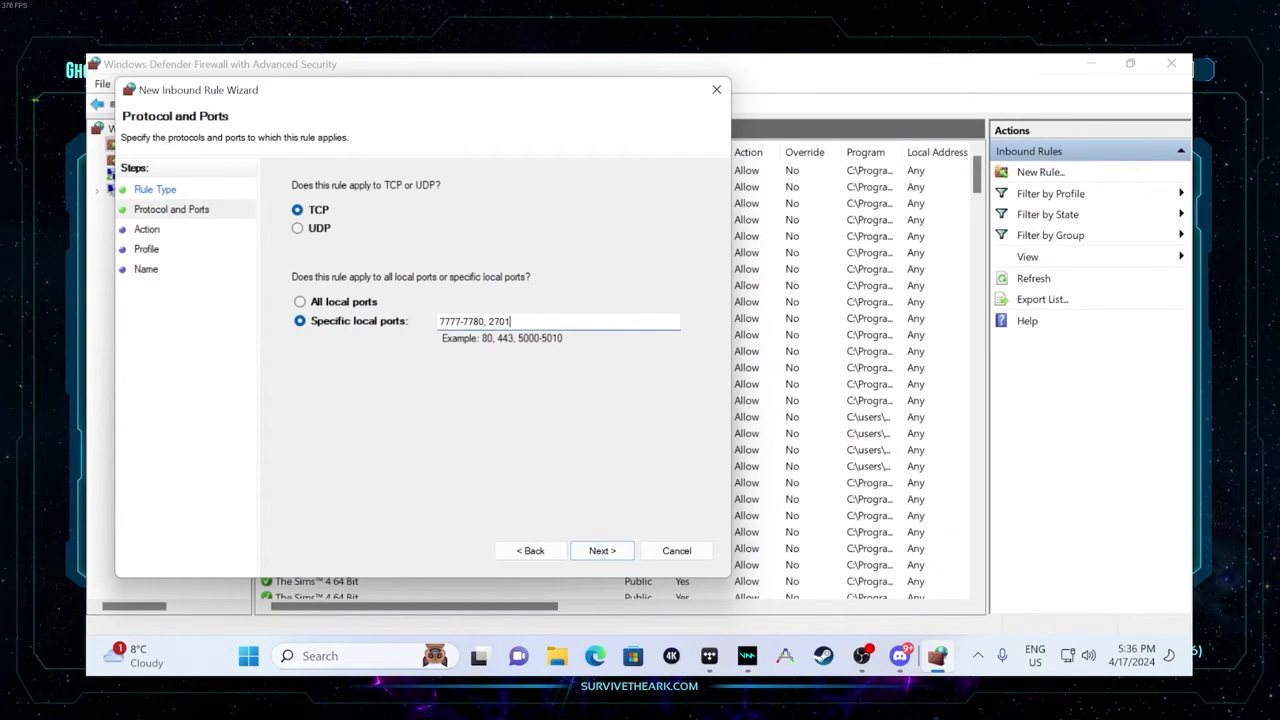
text(5-2701)
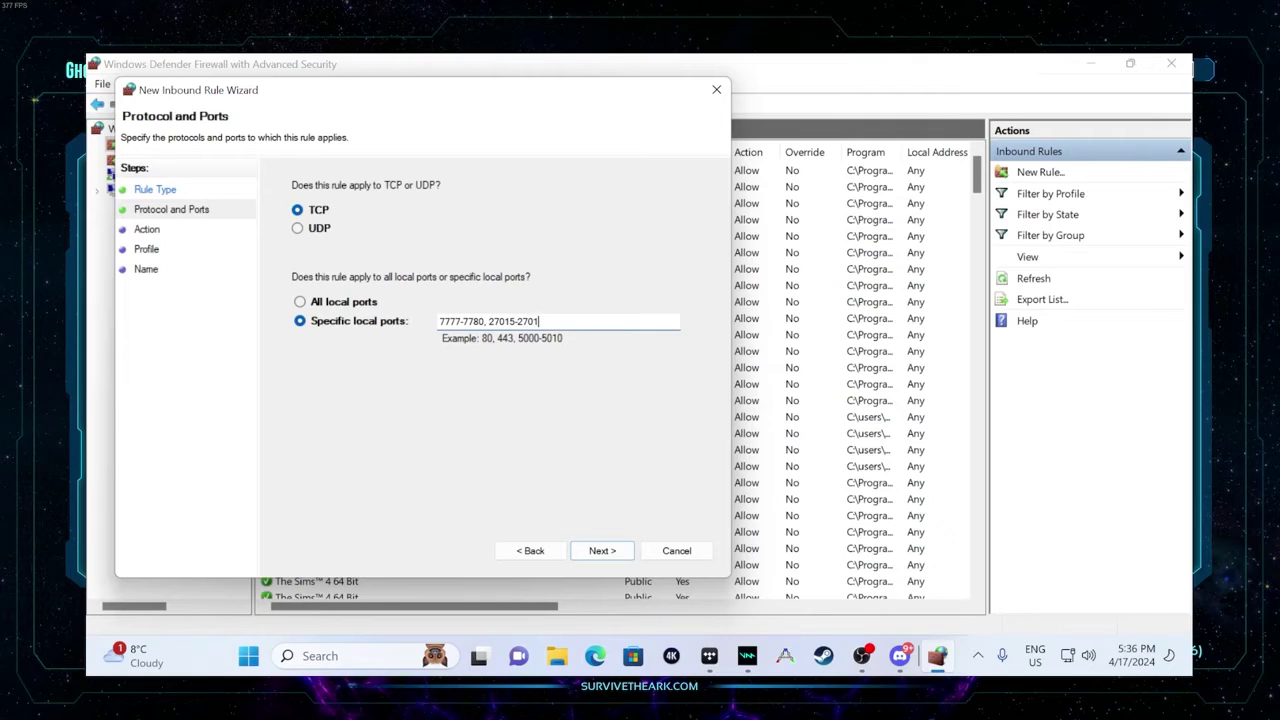
text(7)
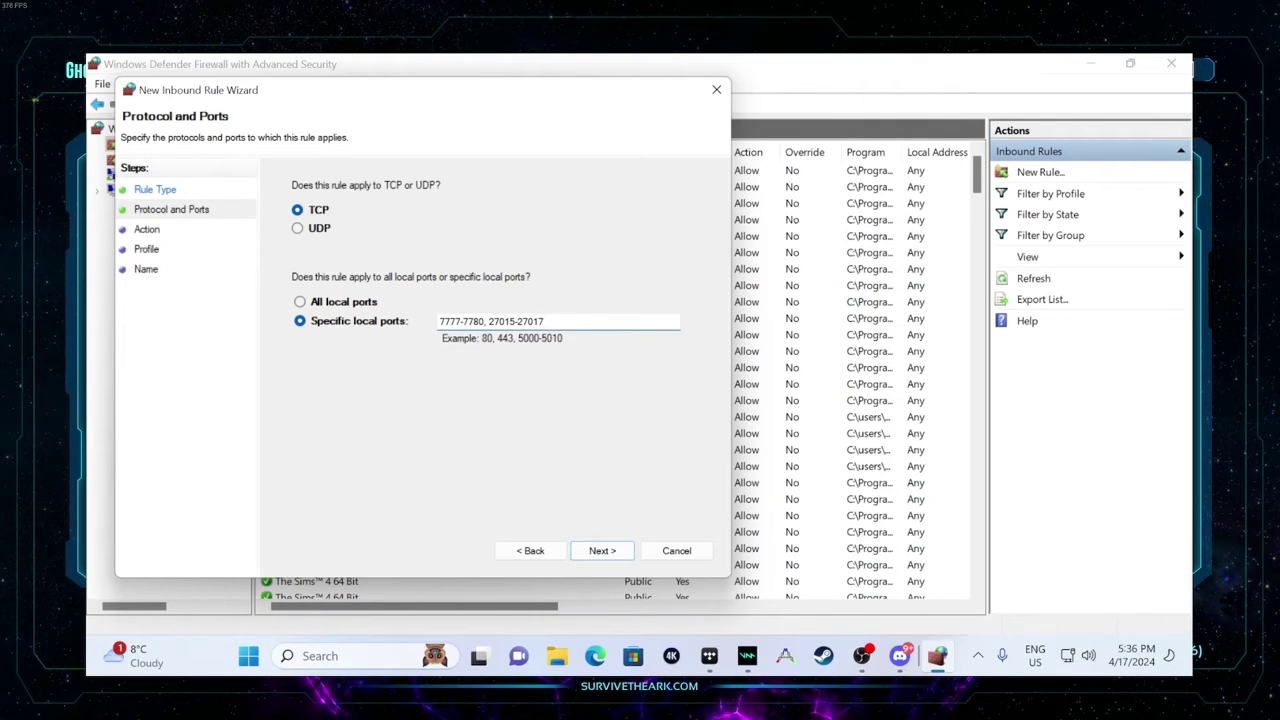
key(BackSpace)
text(8)
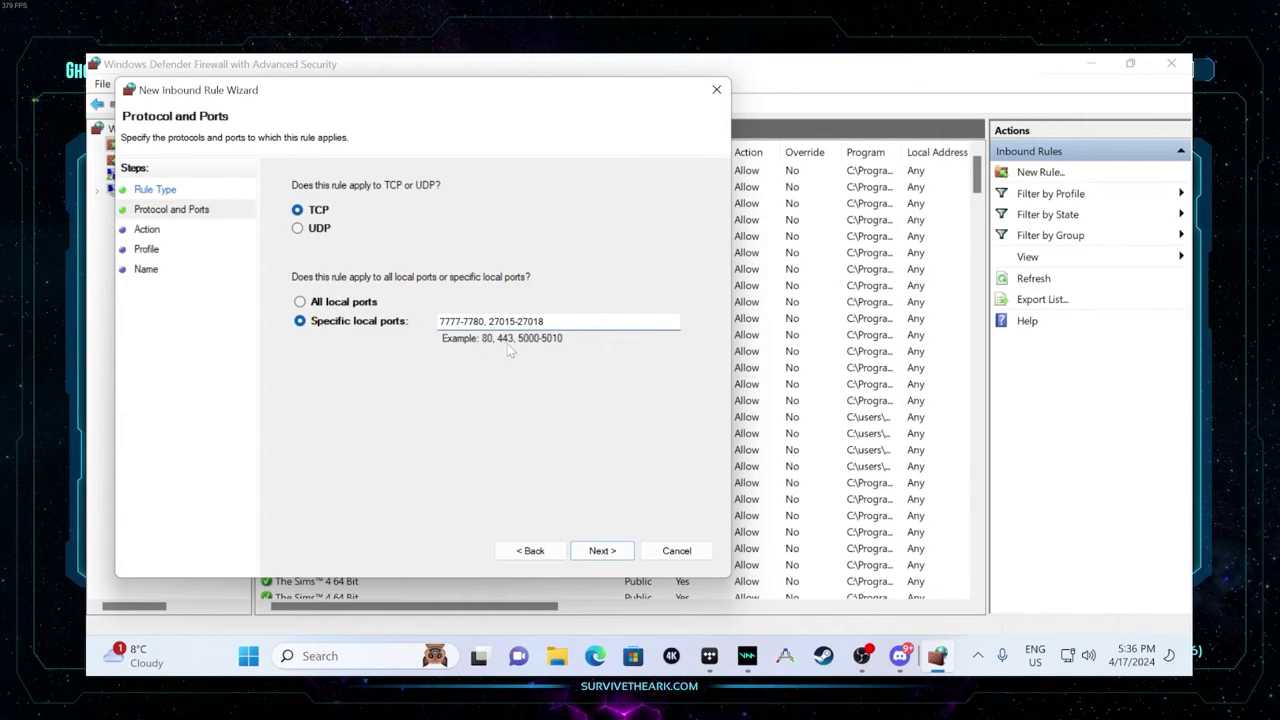
key(ctrl+shift+Left)
key(ctrl+shift+Left)
right_click(473, 321)
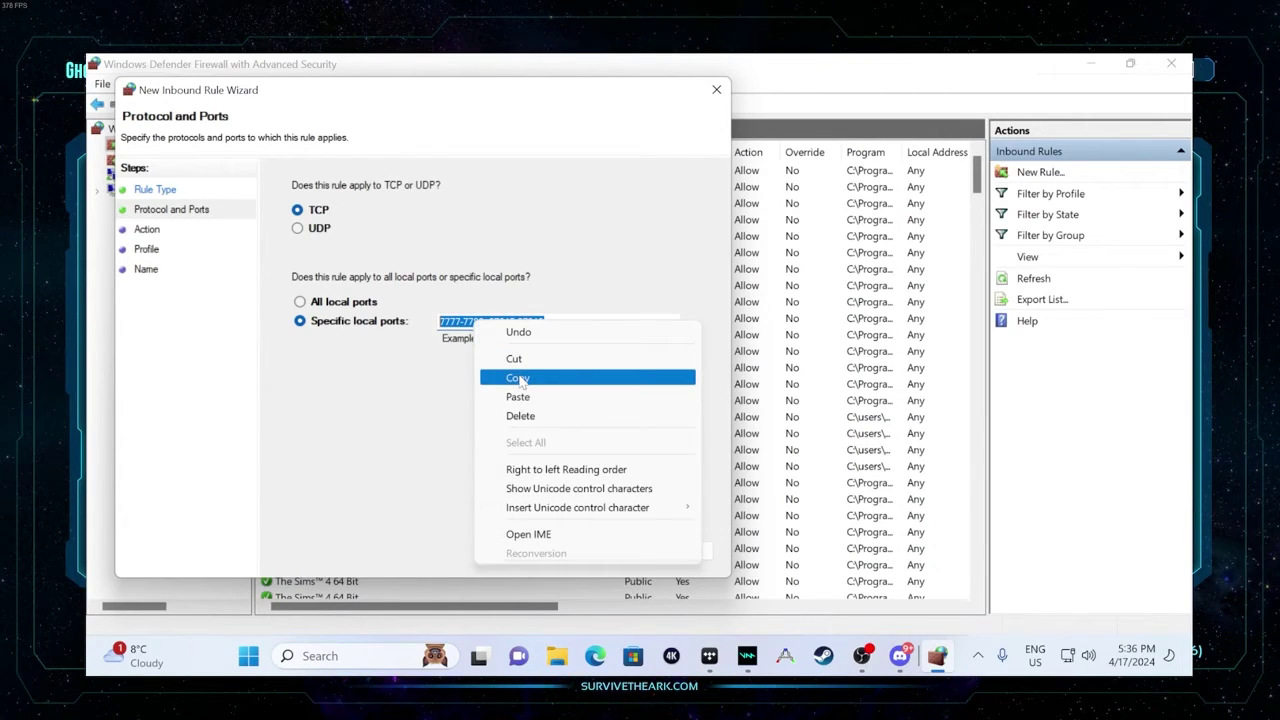
click(517, 374)
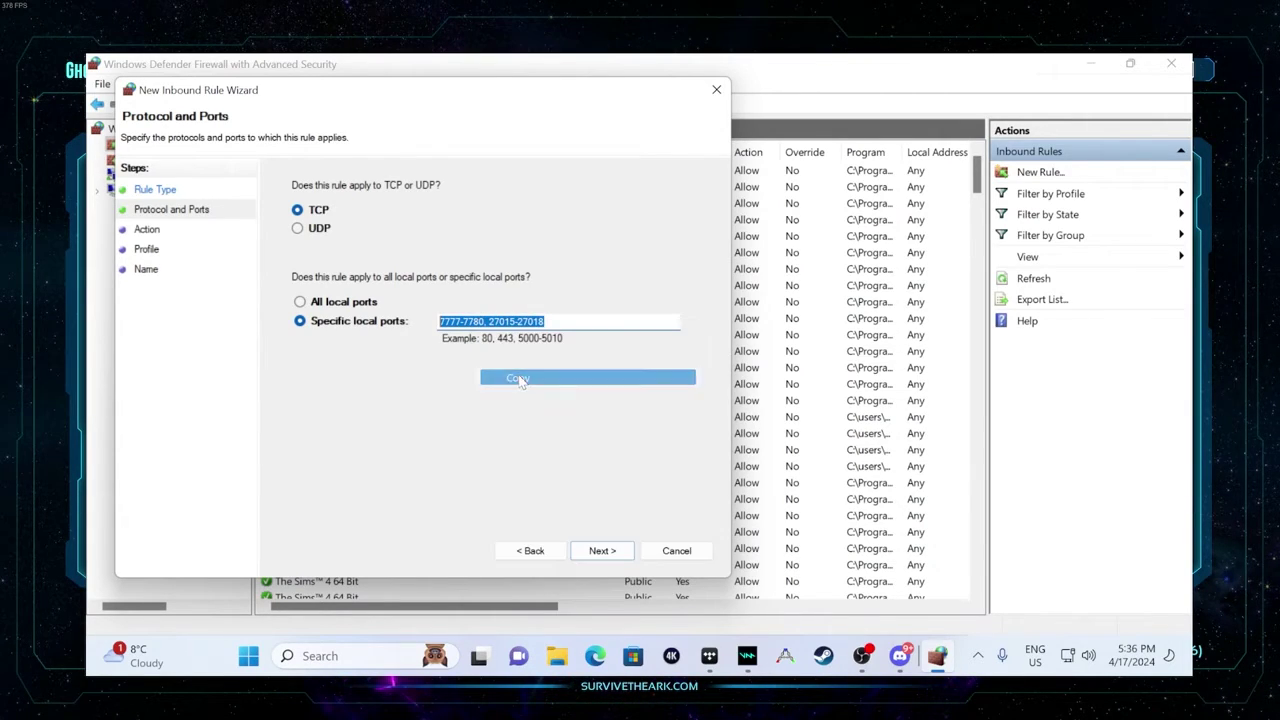
- Allow the connection on all profiles and finish the rule named 'ark tcp'
click(601, 552)
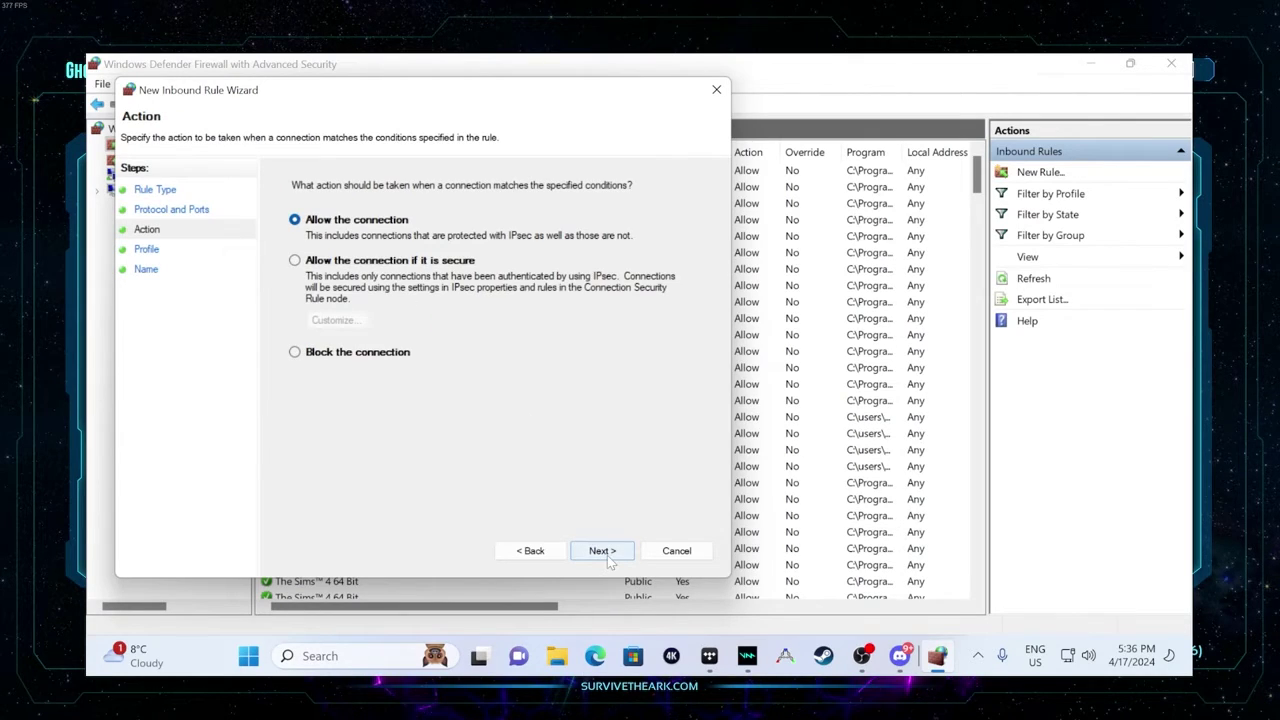
click(603, 552)
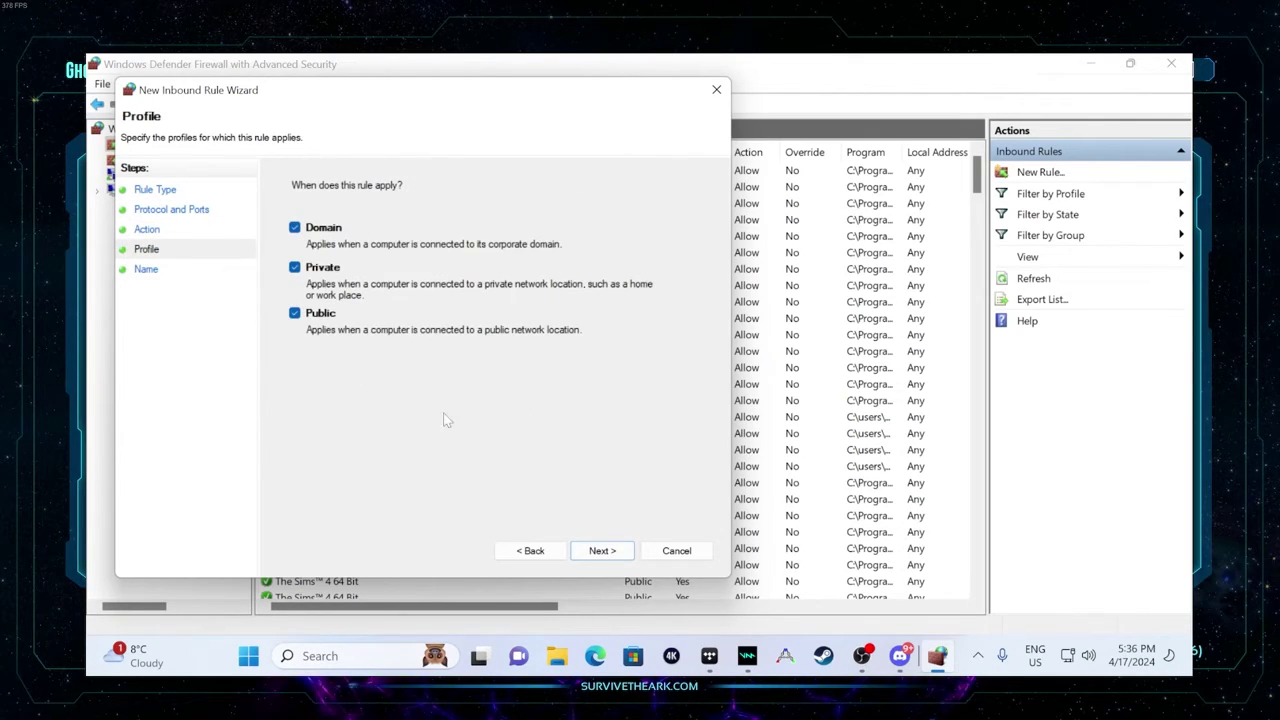
click(602, 551)
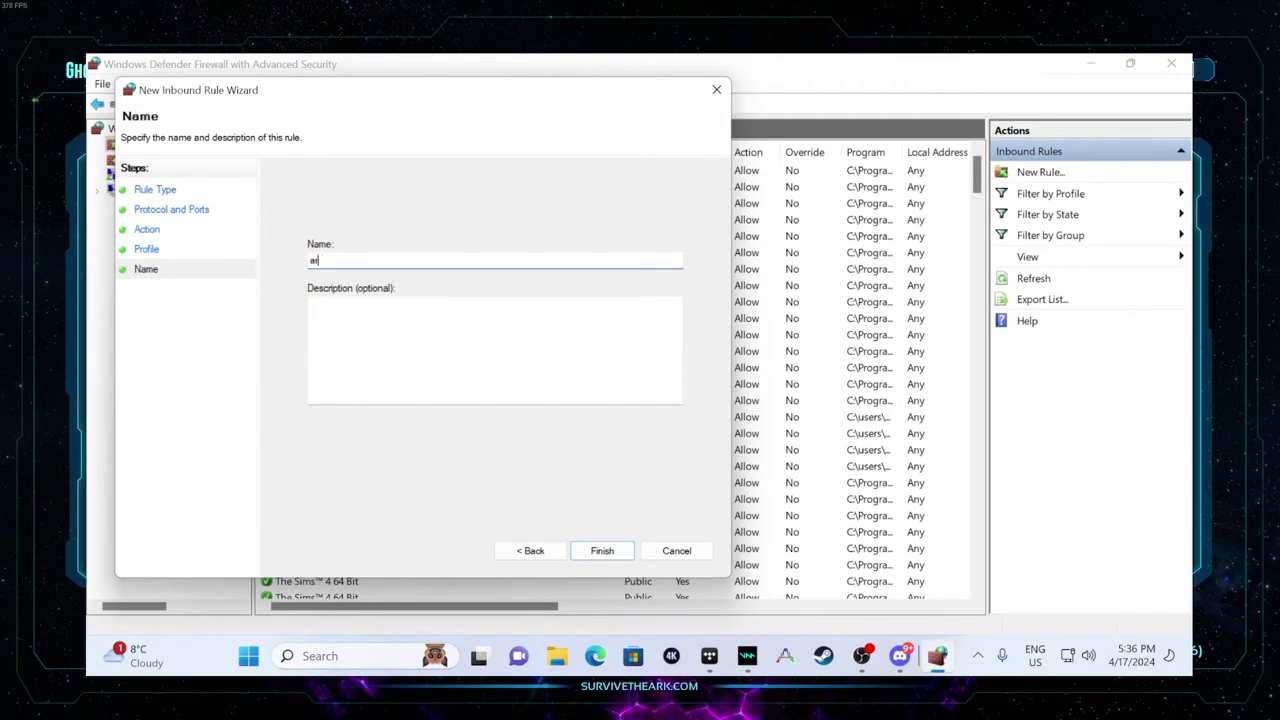
click(602, 551)
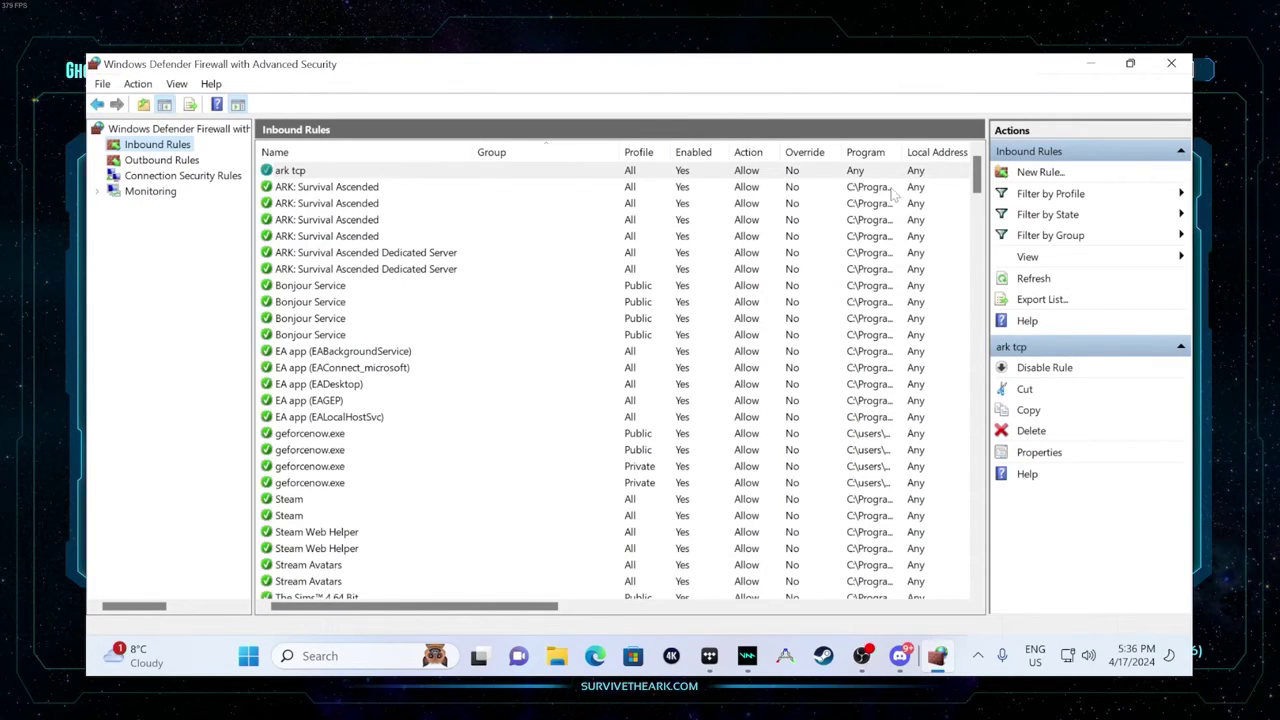
click(1040, 172)
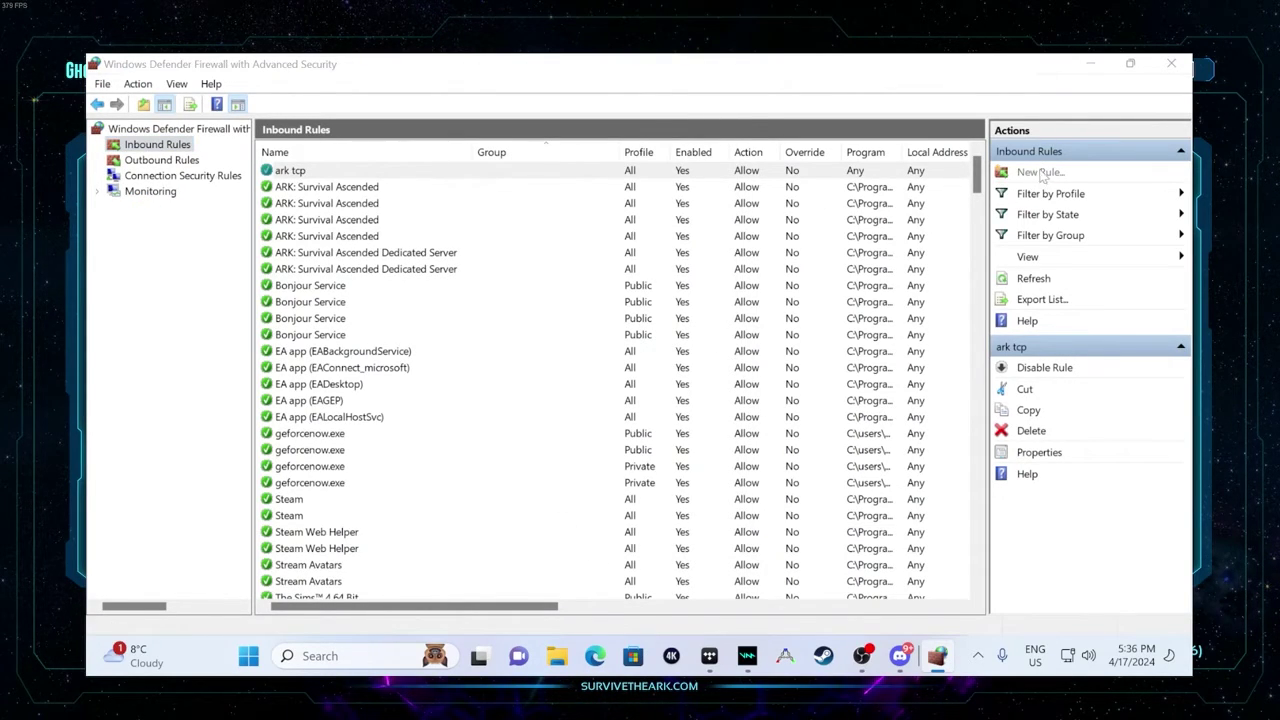
click(643, 577)
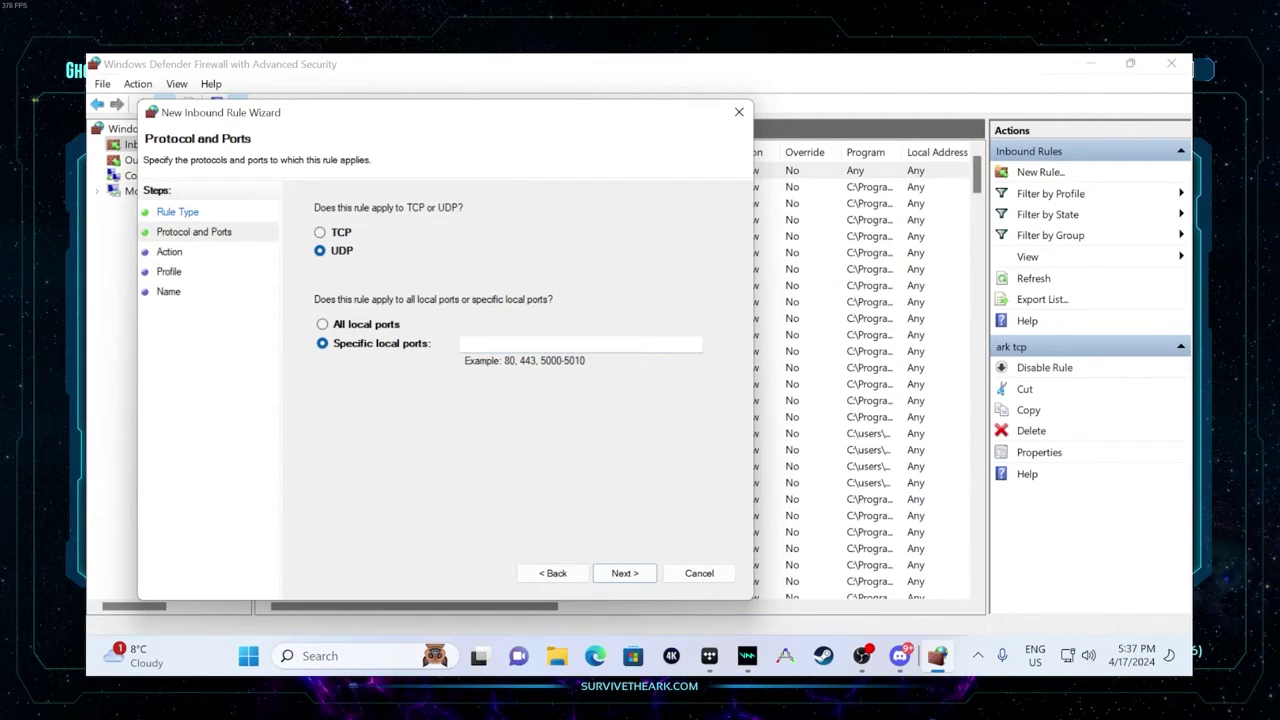
right_click(472, 344)
click(524, 428)
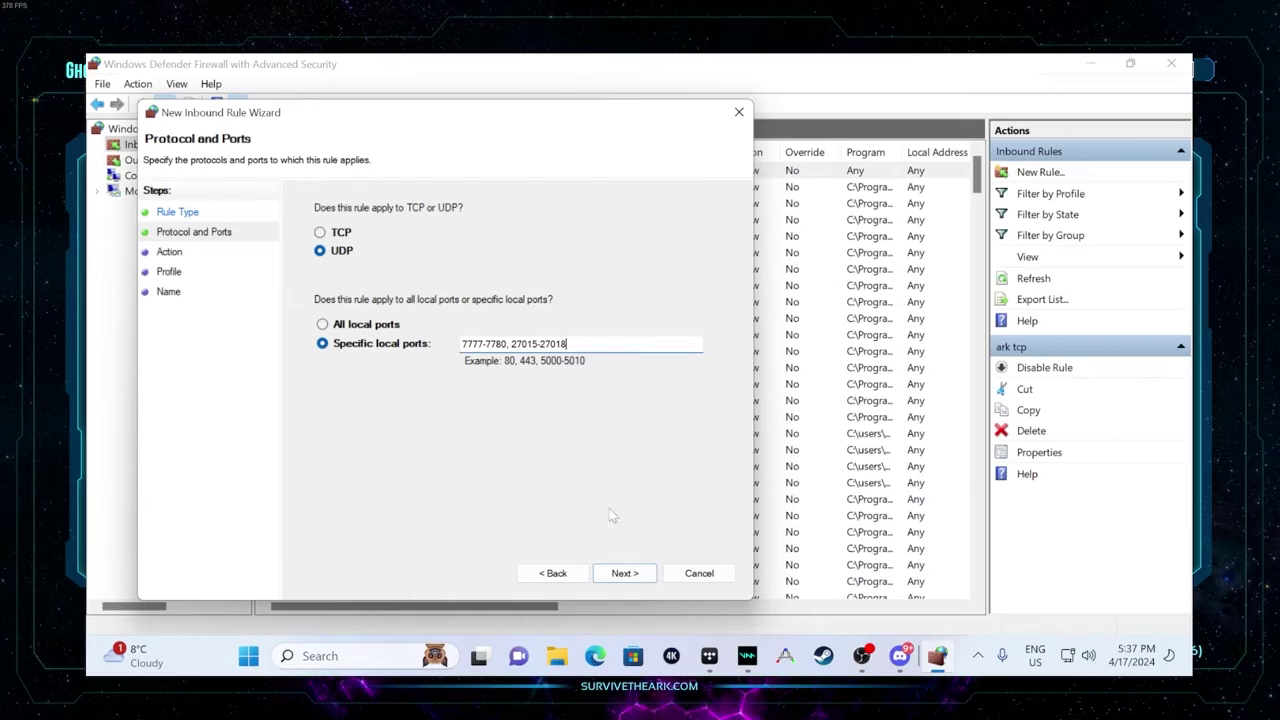
click(622, 573)
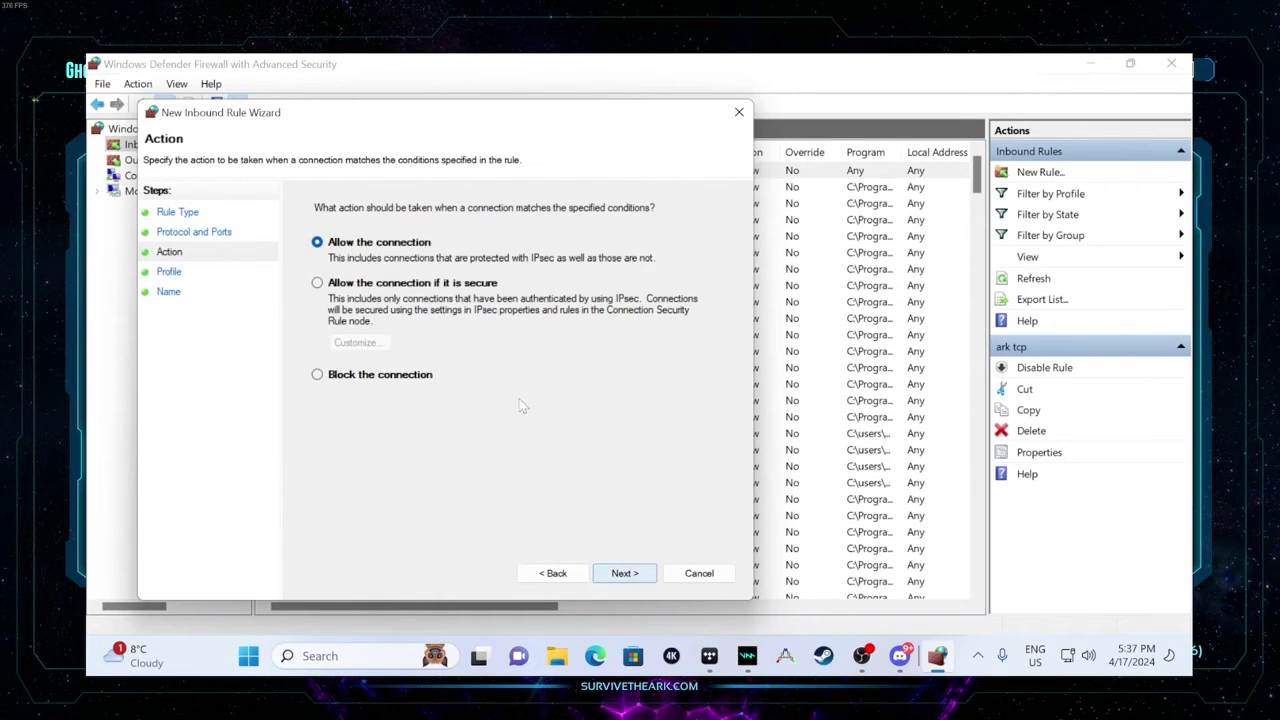
click(626, 578)
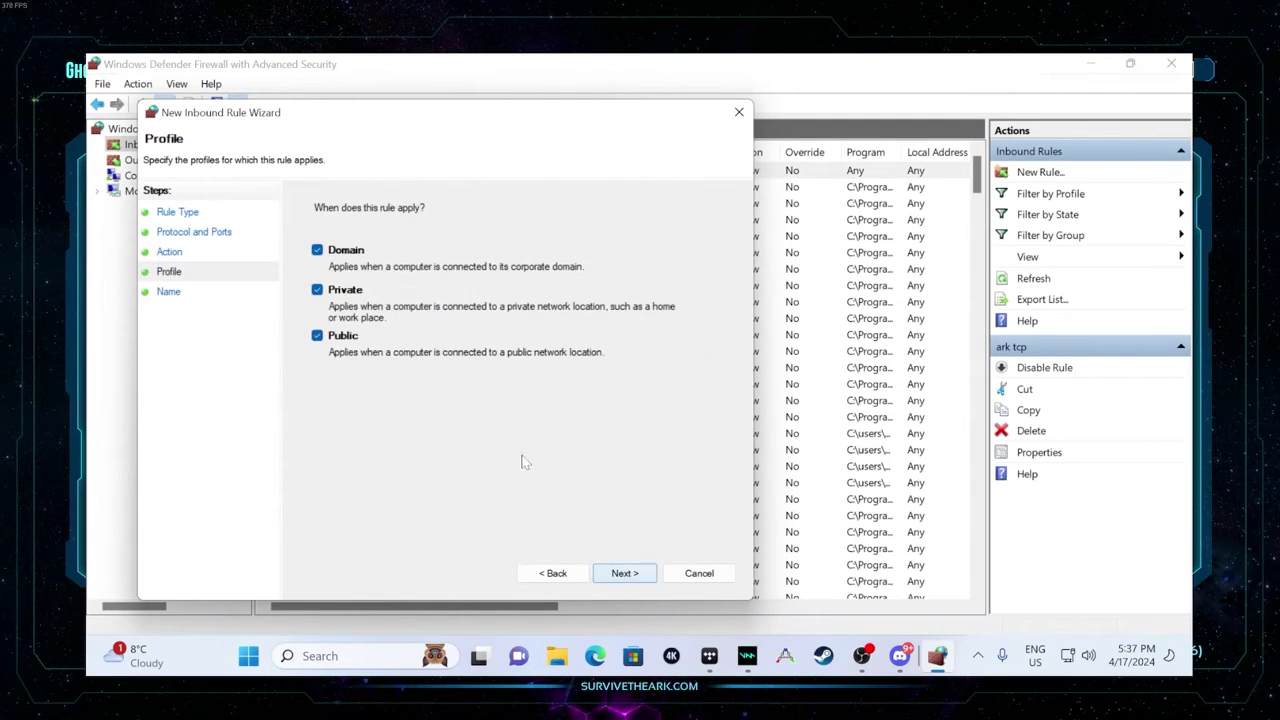
click(624, 573)
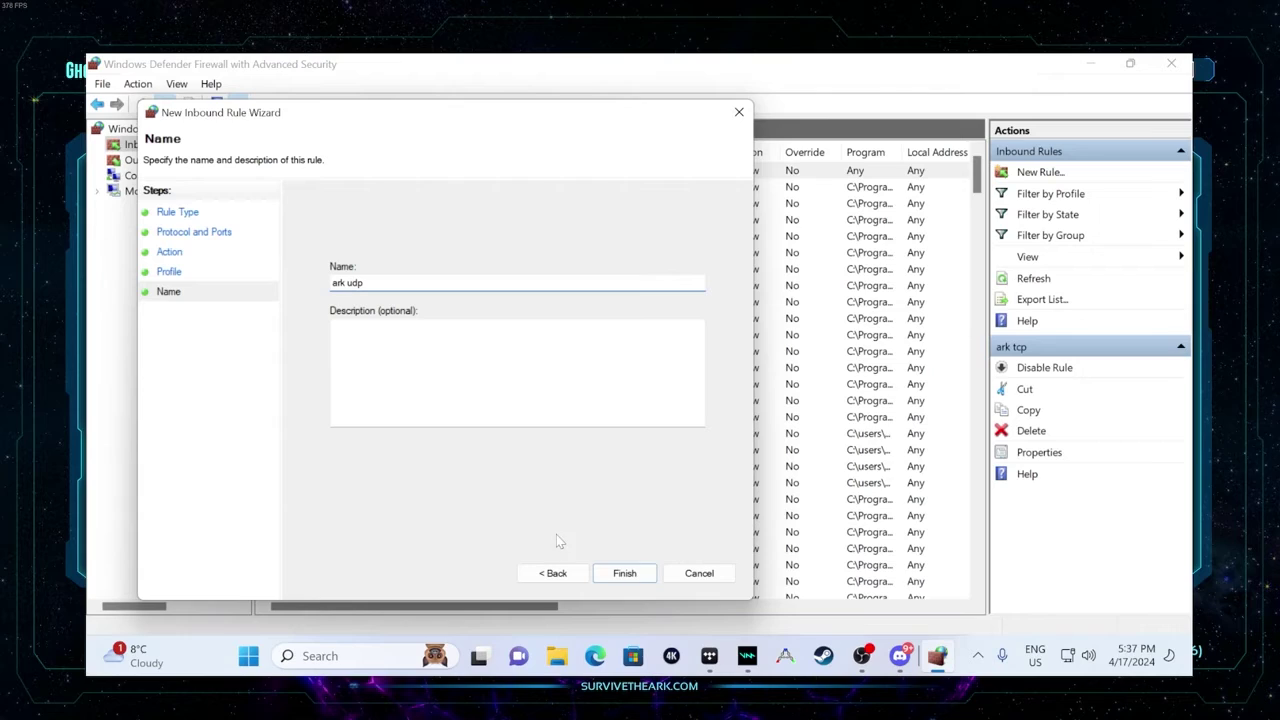
click(626, 574)
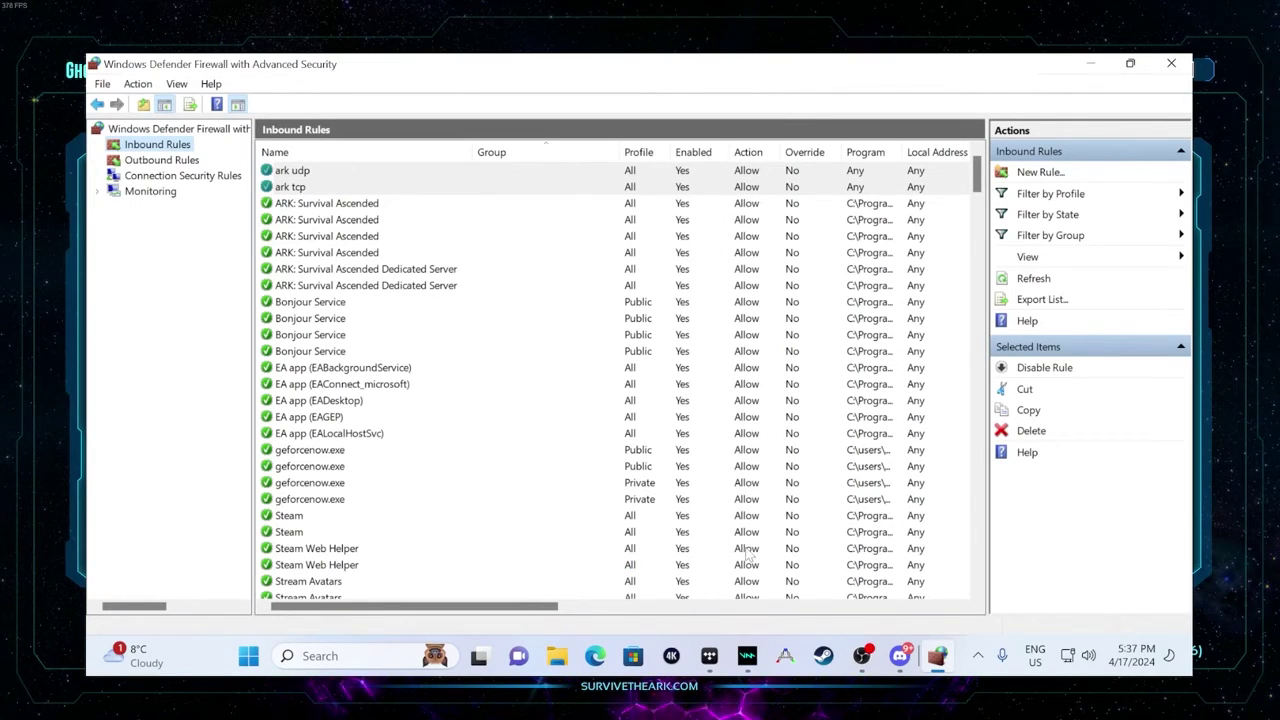
- In ARK's server list, search for ClusterIsland, refresh, and select the ClusterIsland server
mouse_move(861, 655)
click(843, 585)
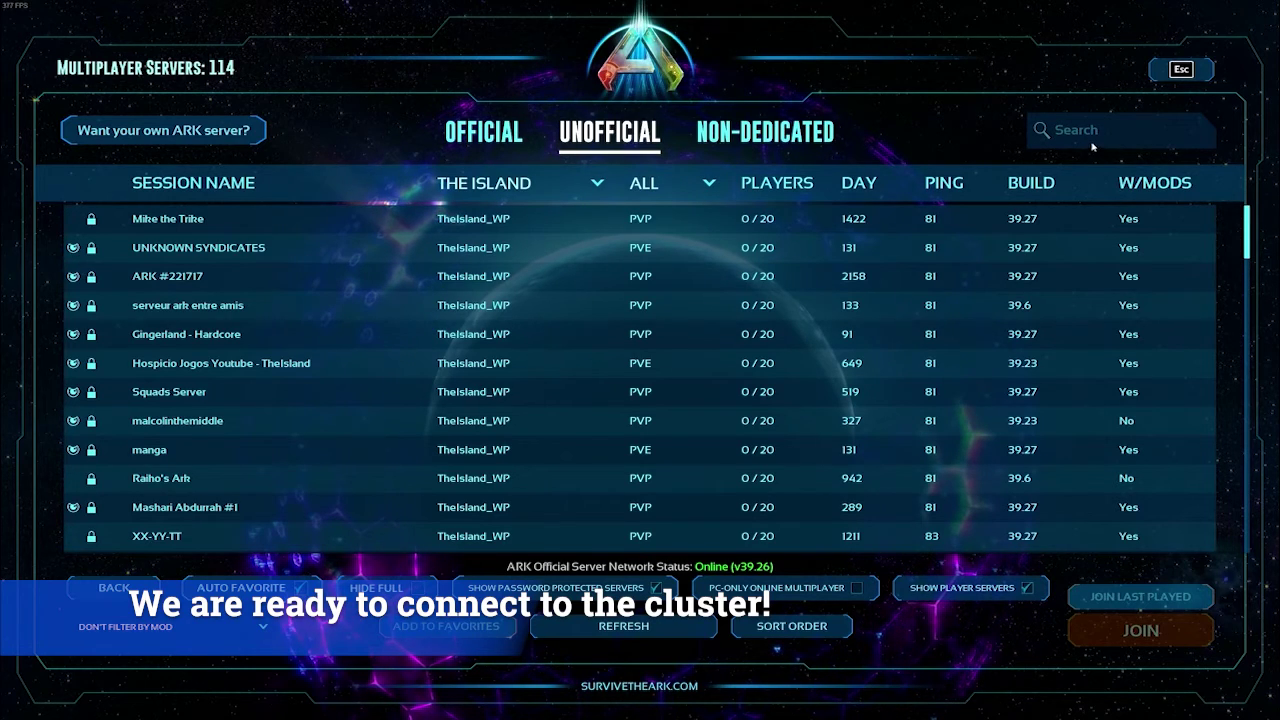
click(1095, 136)
text(Cluster)
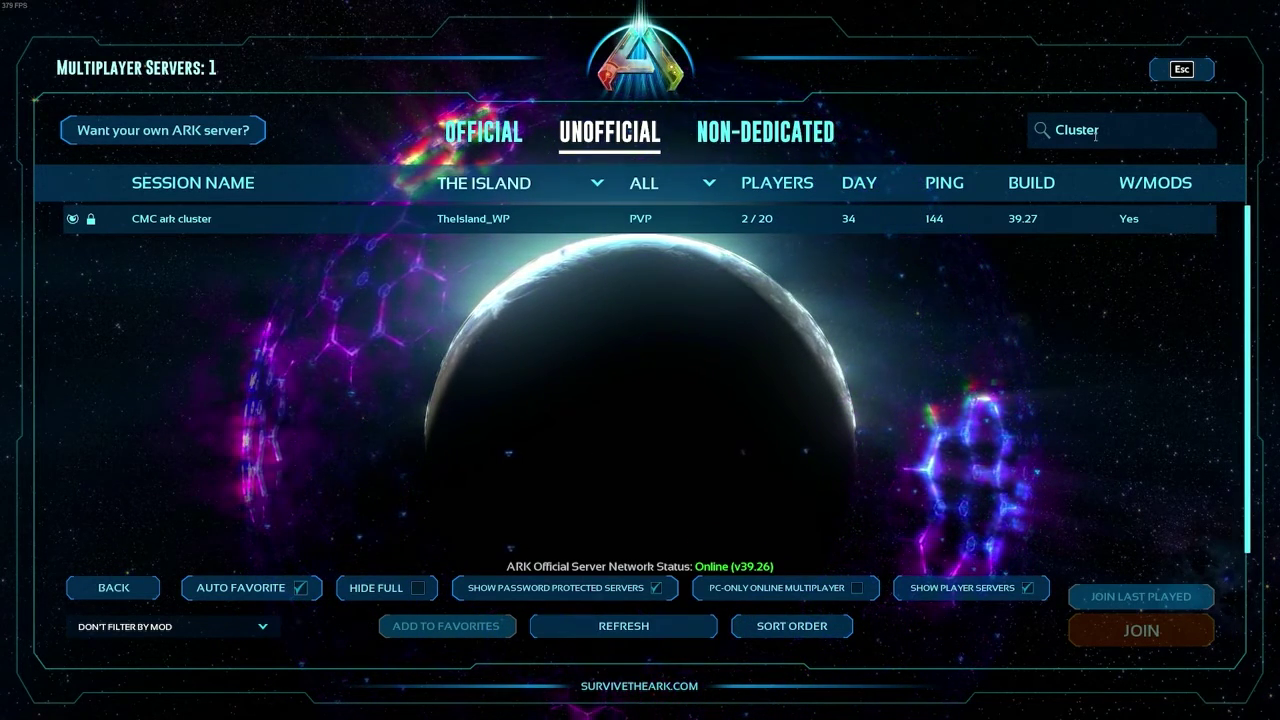
text(S)
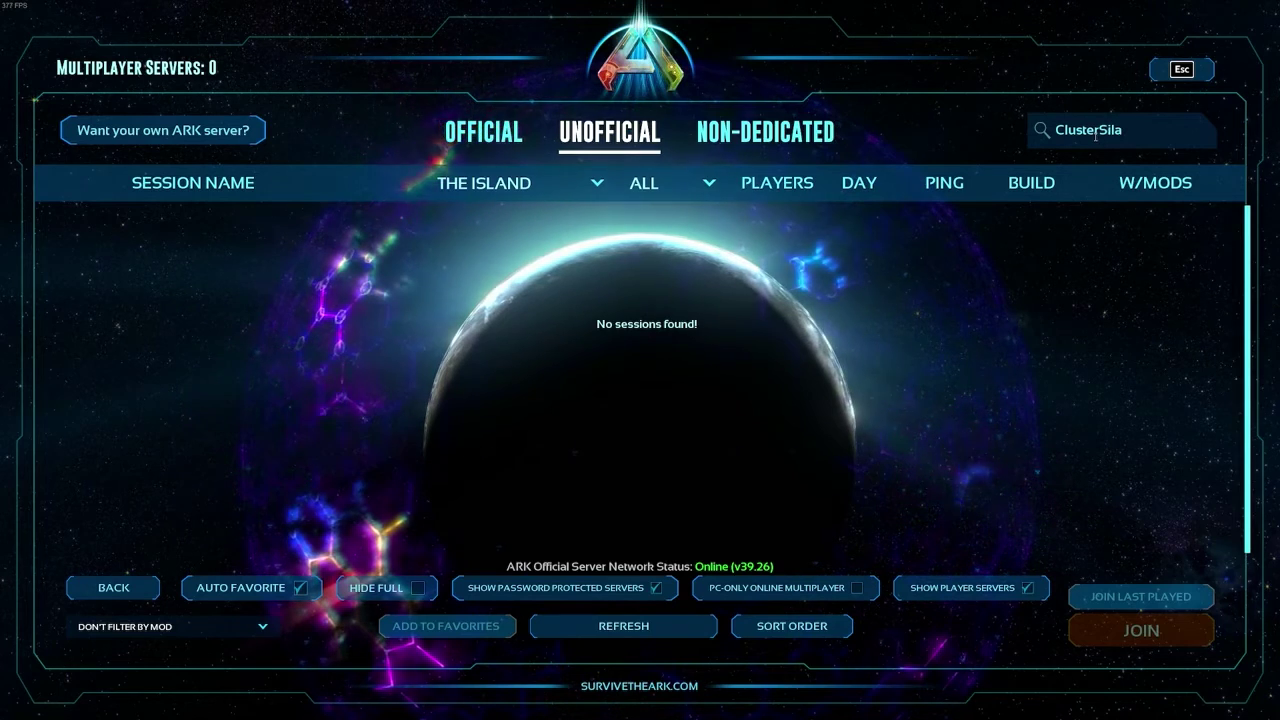
key(BackSpace)
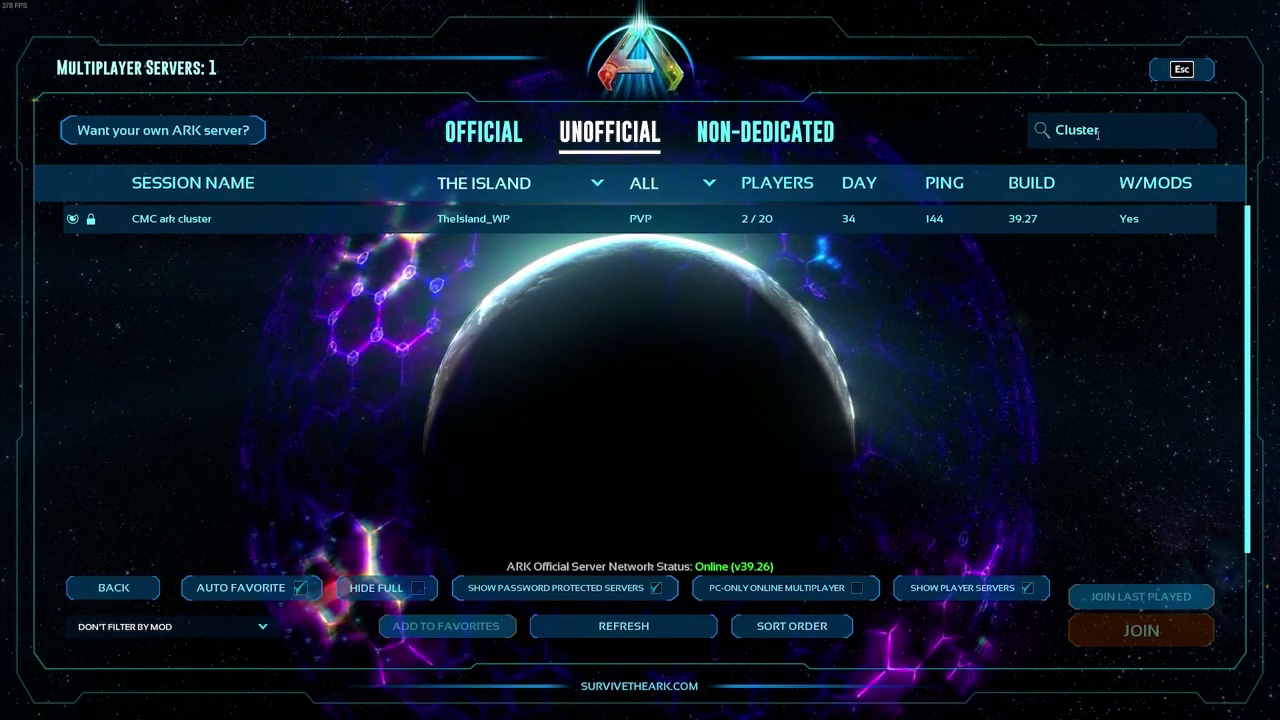
text(Islan)
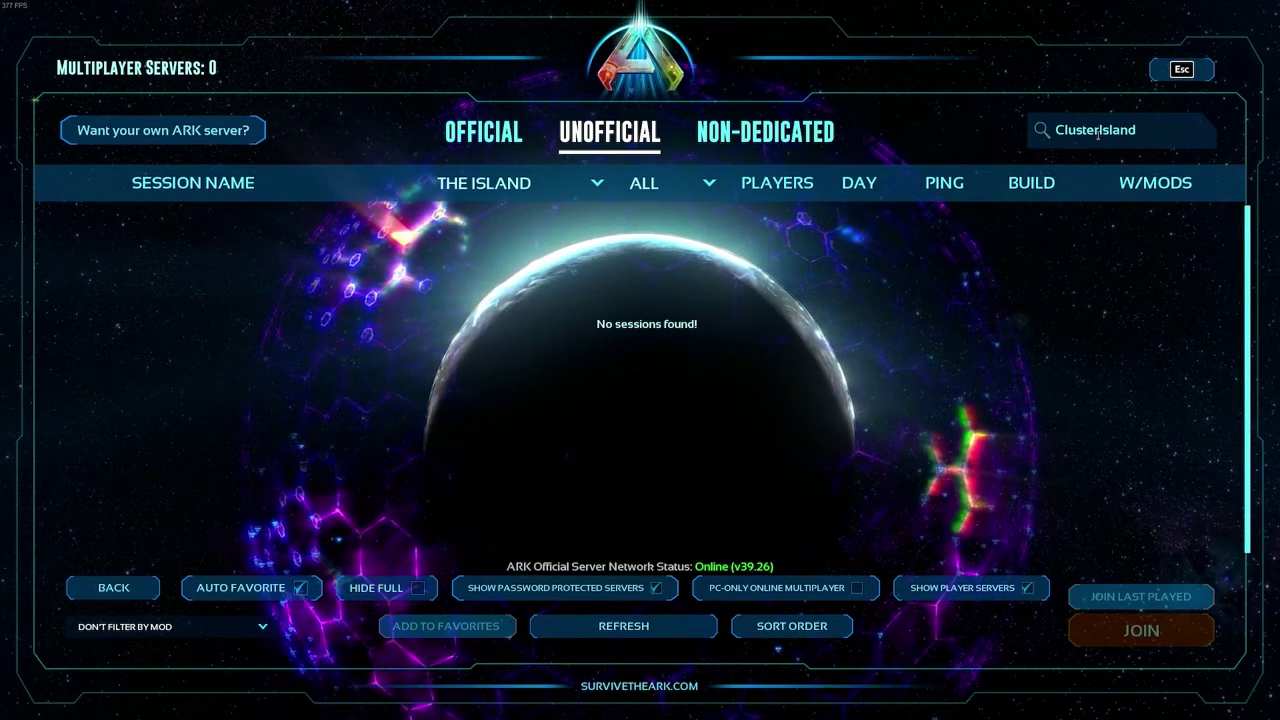
text(d)
click(623, 626)
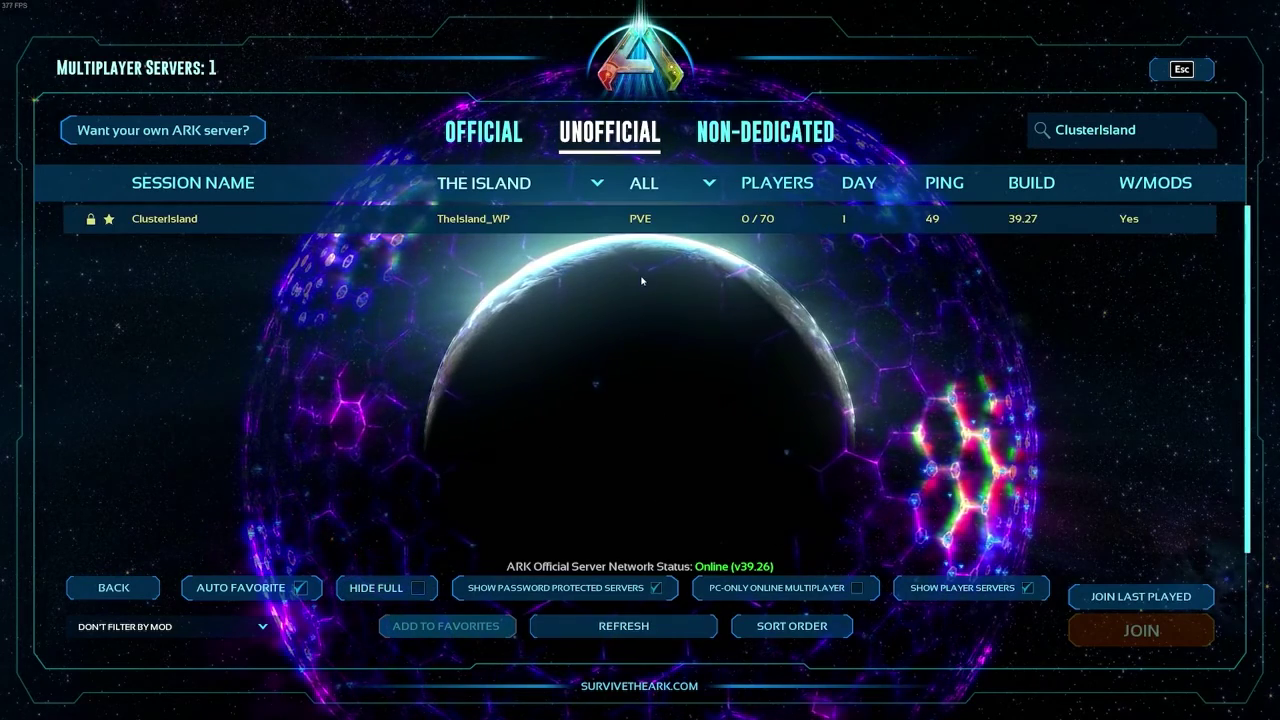
click(640, 218)
- Join ClusterIsland past the required-mods check, submitting the server password
click(1156, 636)
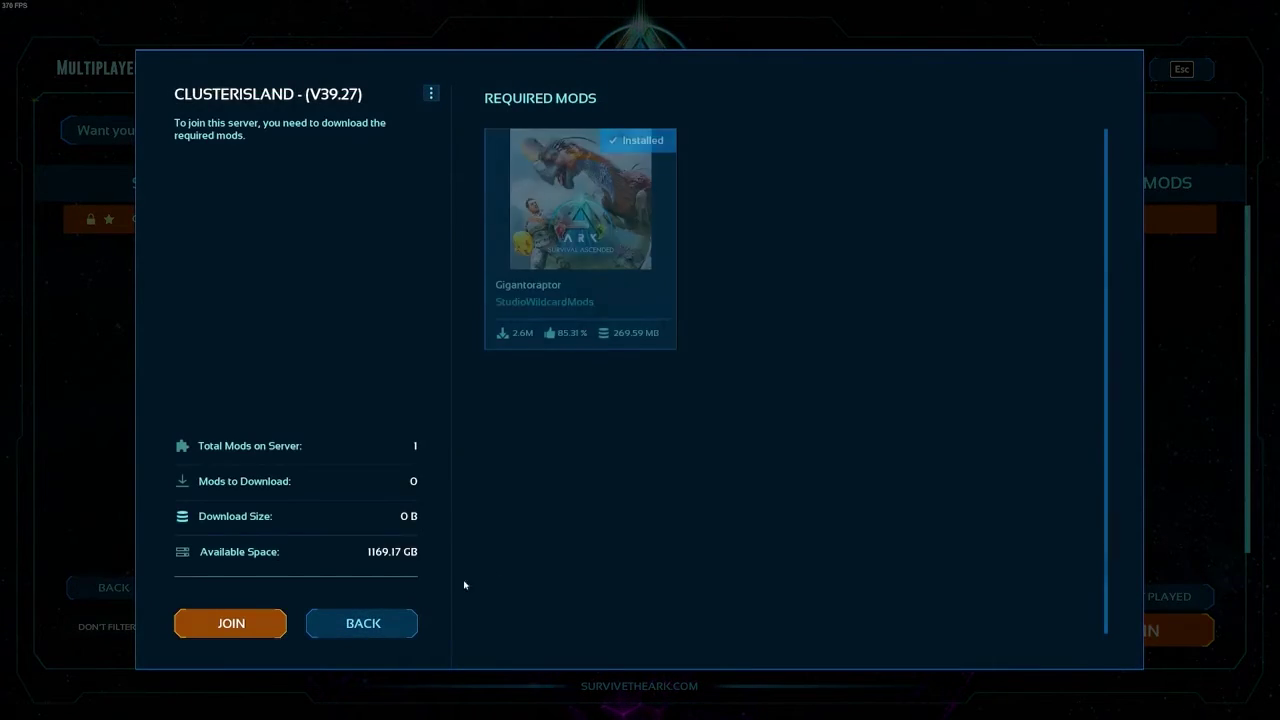
click(232, 622)
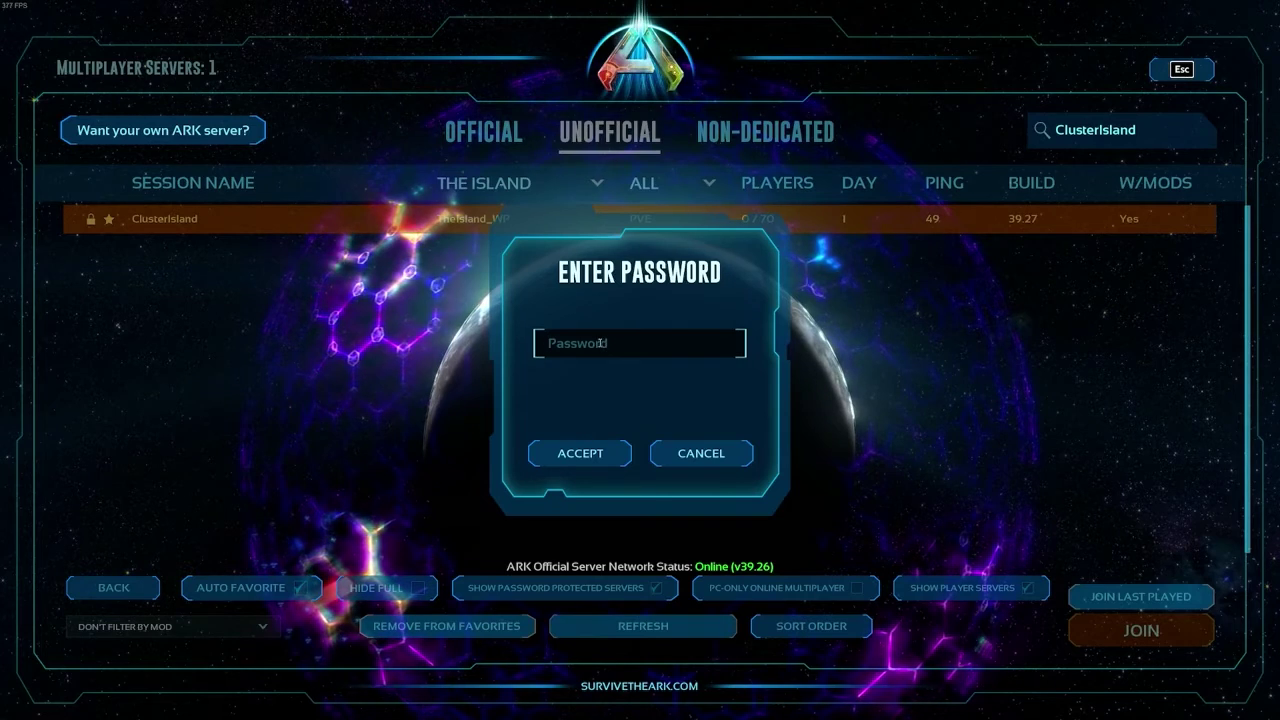
click(580, 453)
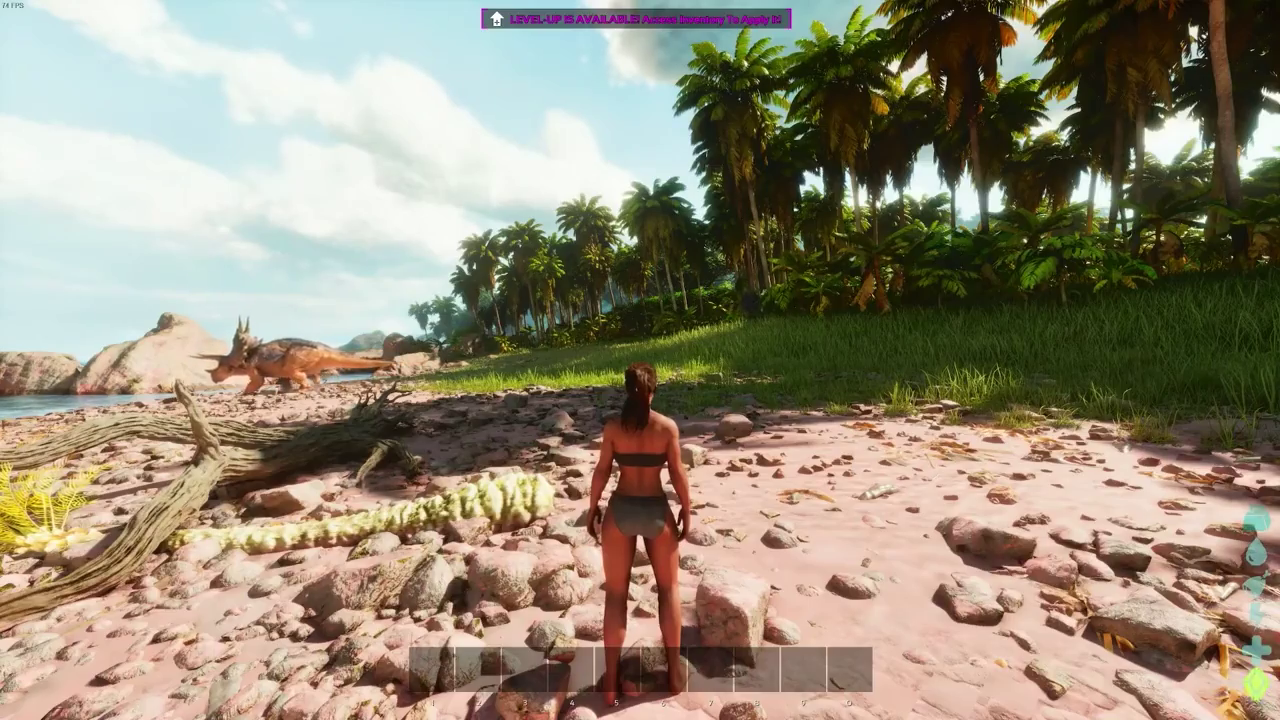
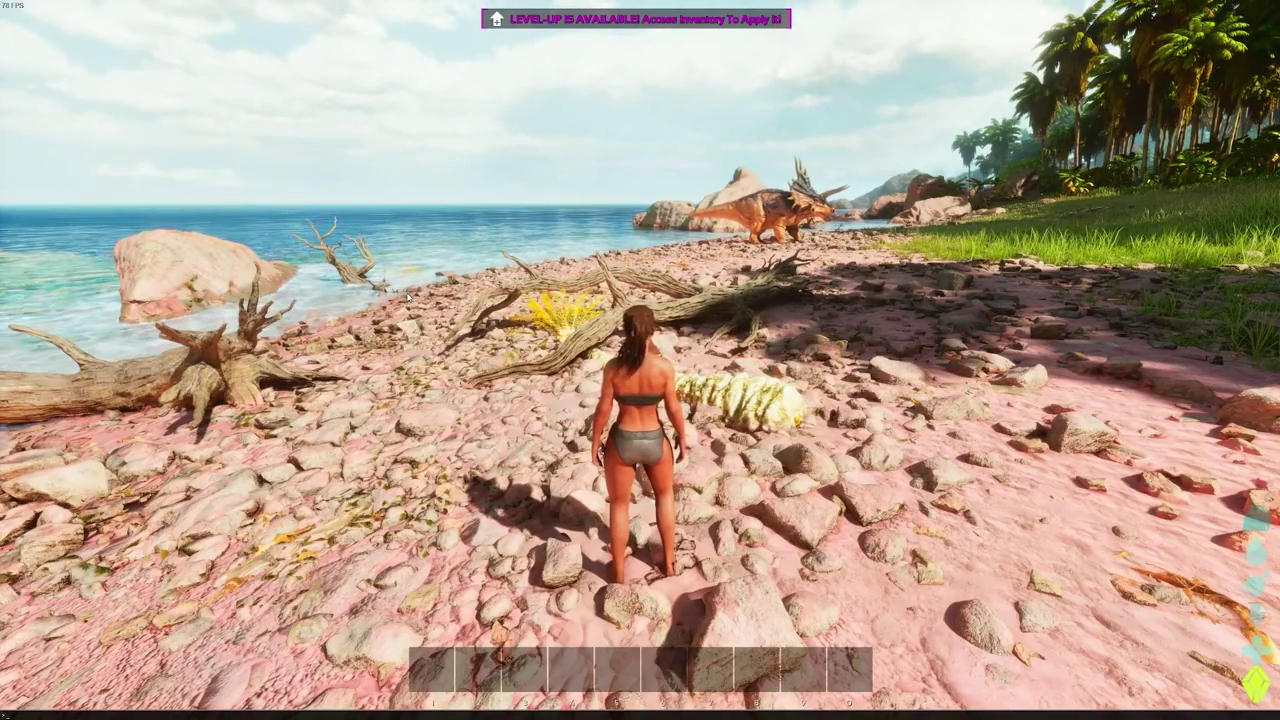
- Run toward the beach and enable cheats in the console with the admin password
key(Tab)
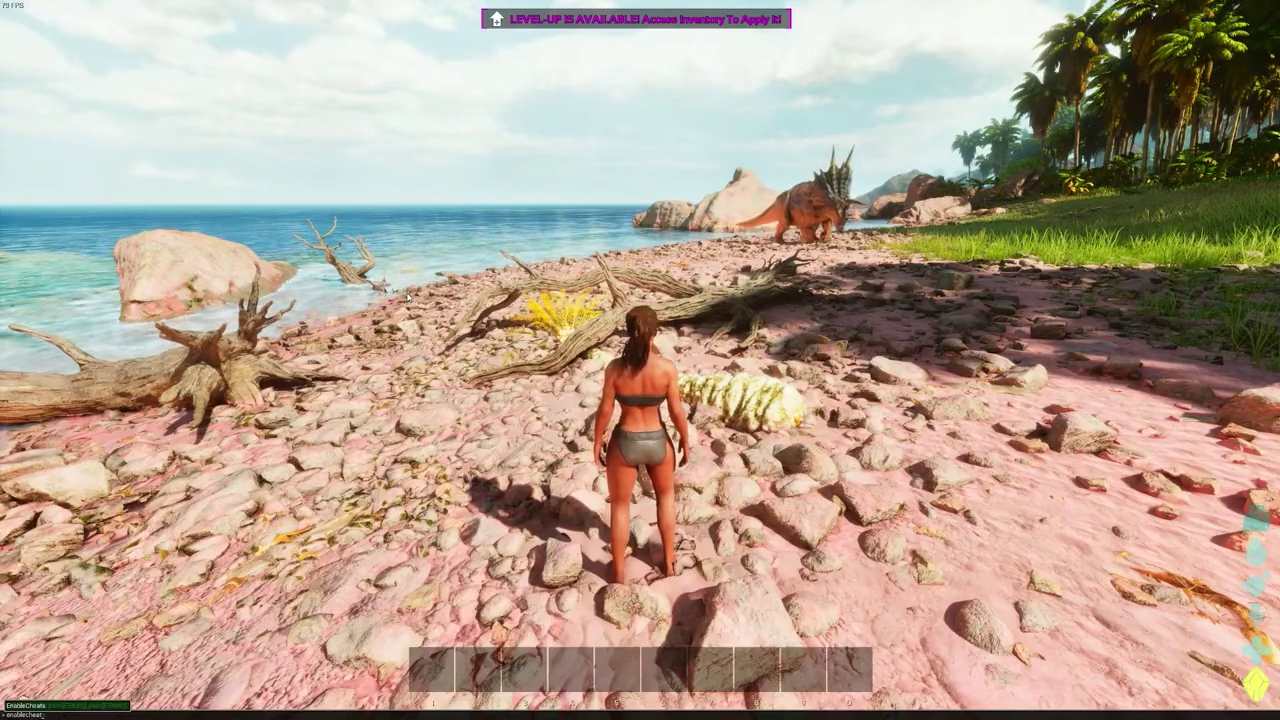
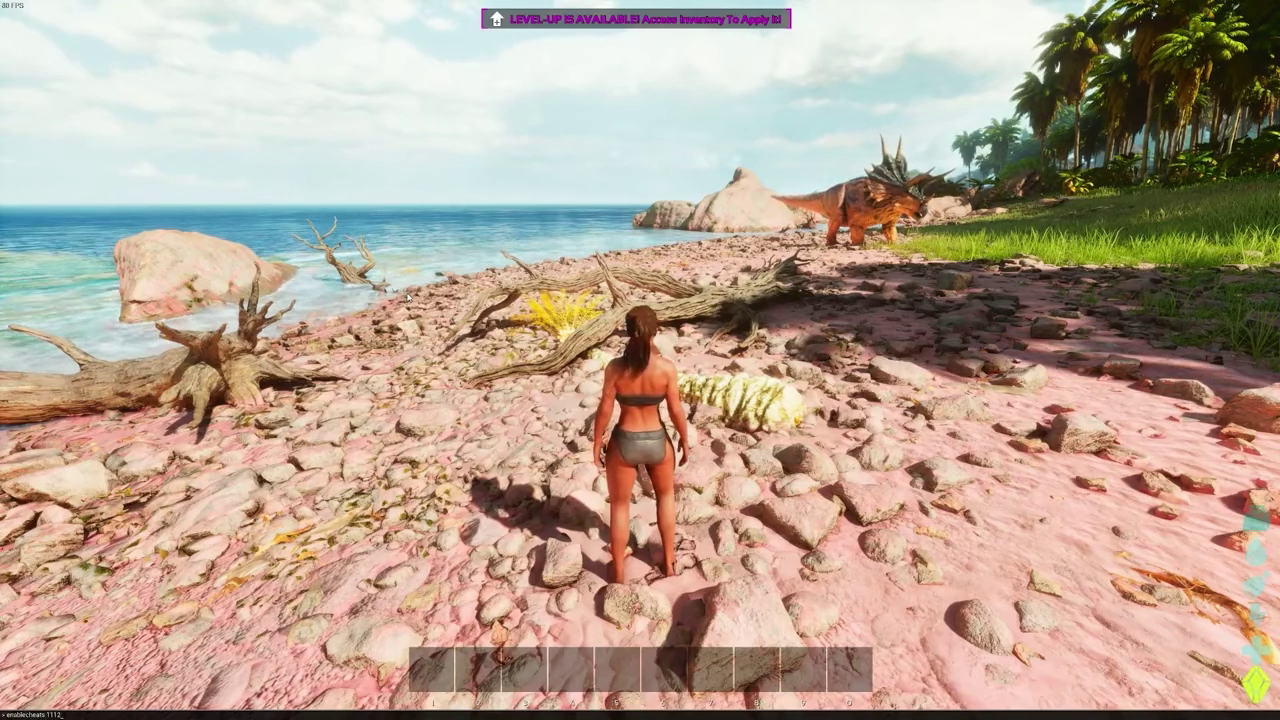
key(Return)
- Turn on god mode and fly mode with admincheat god and admincheat fly
key(Tab)
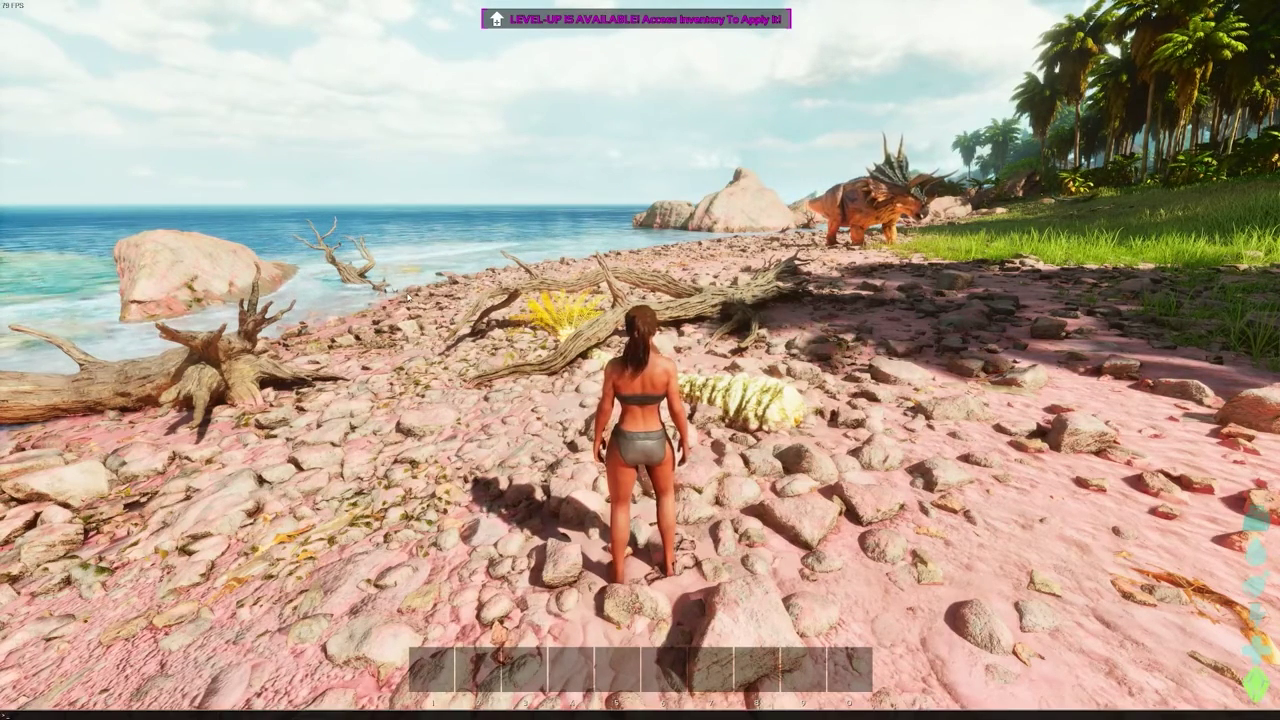
text(admincheat)
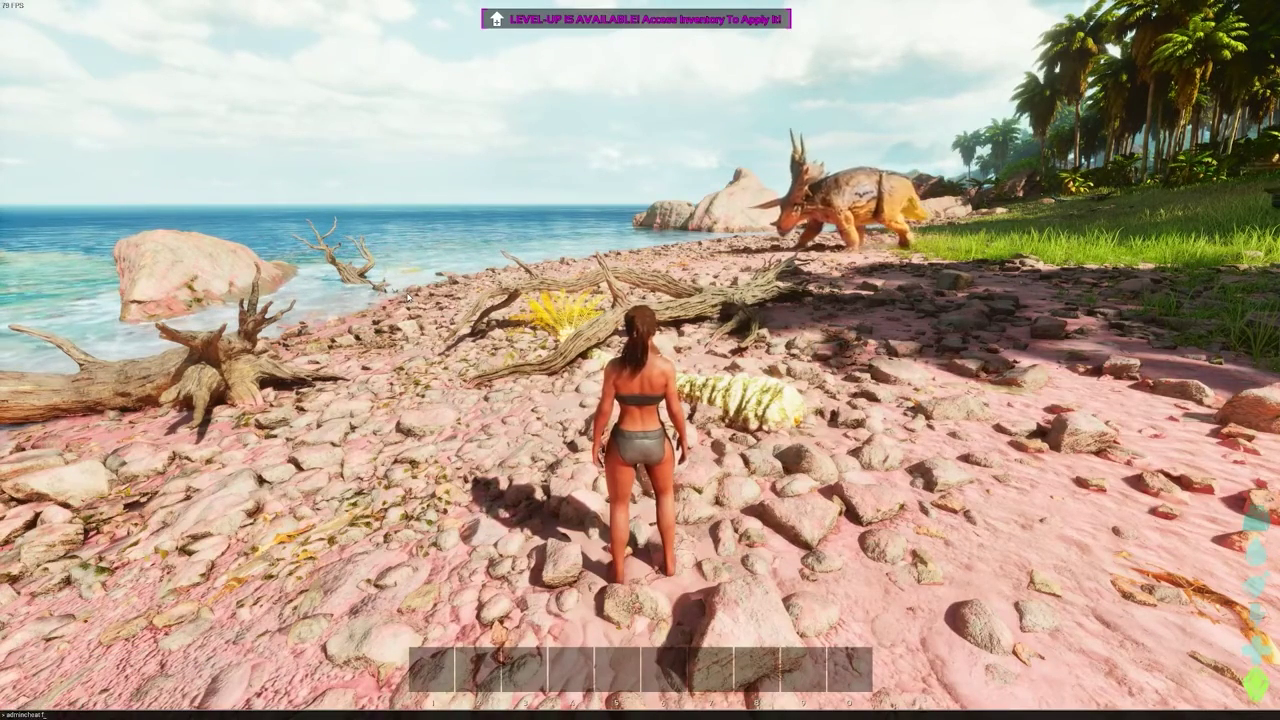
text( fly)
key(BackSpace)
key(BackSpace)
key(BackSpace)
text(go)
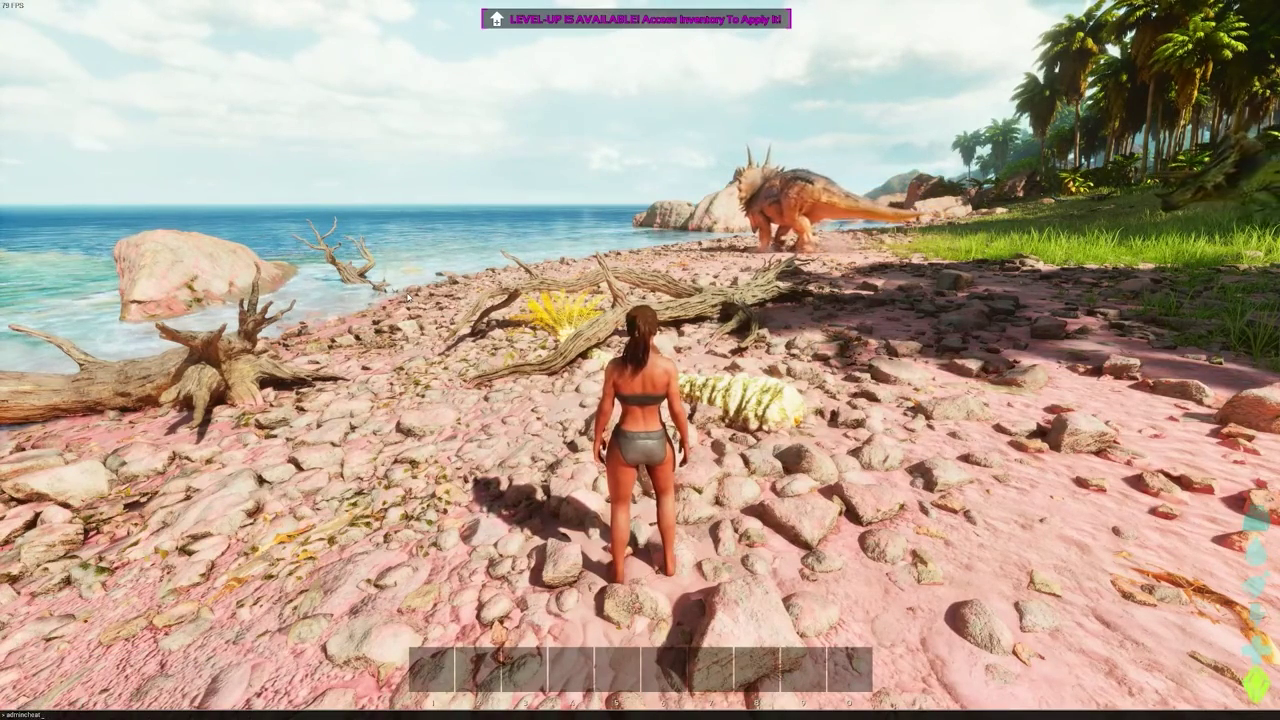
text(d)
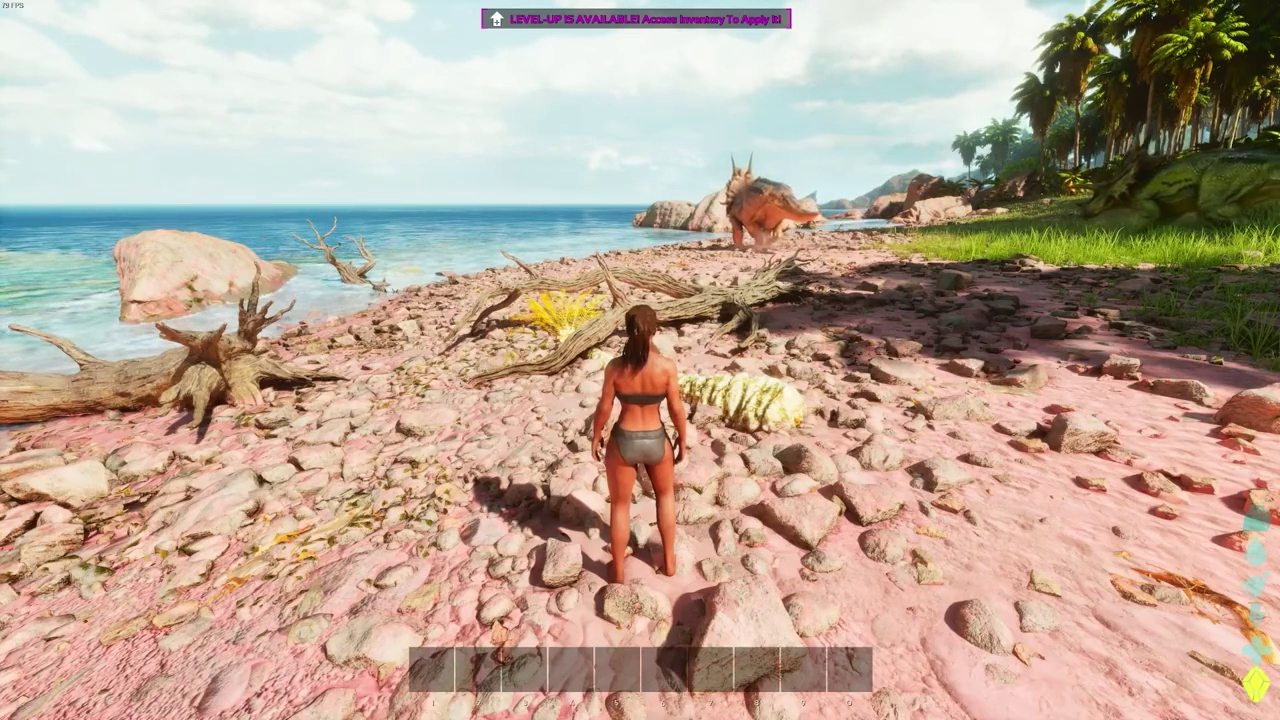
key(Return)
key(Tab)
text(adm)
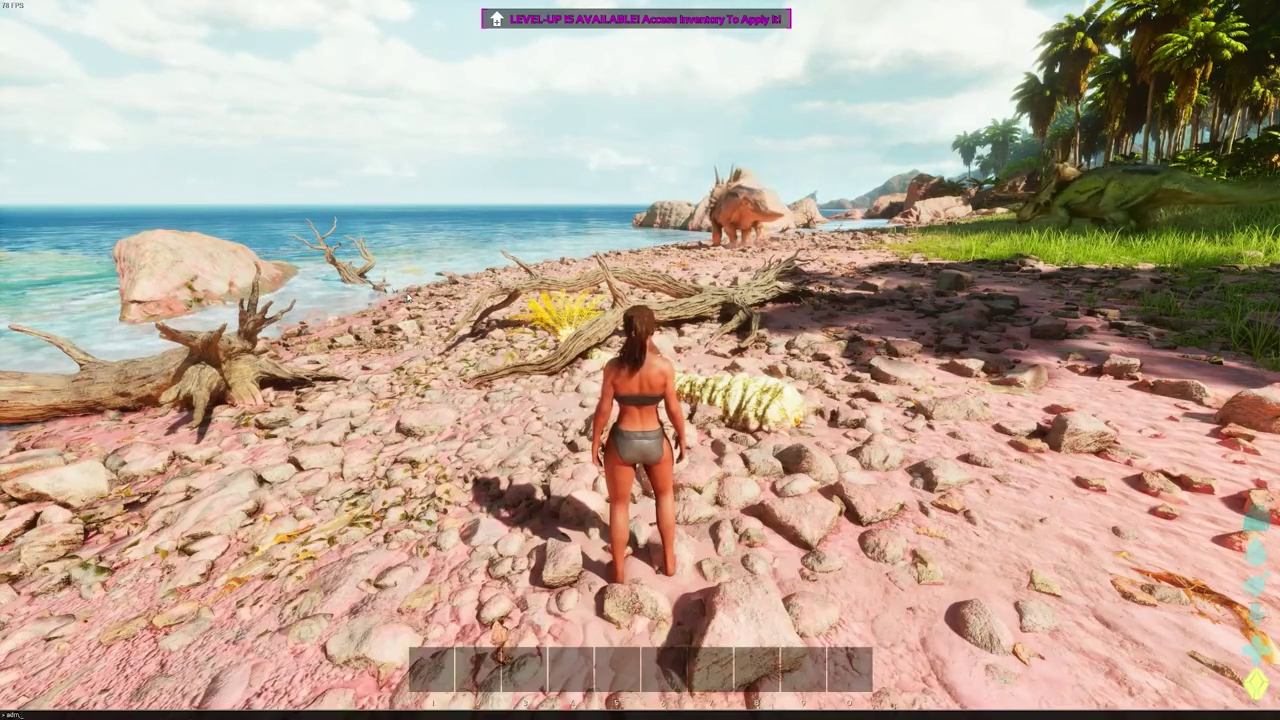
text(incheat fly)
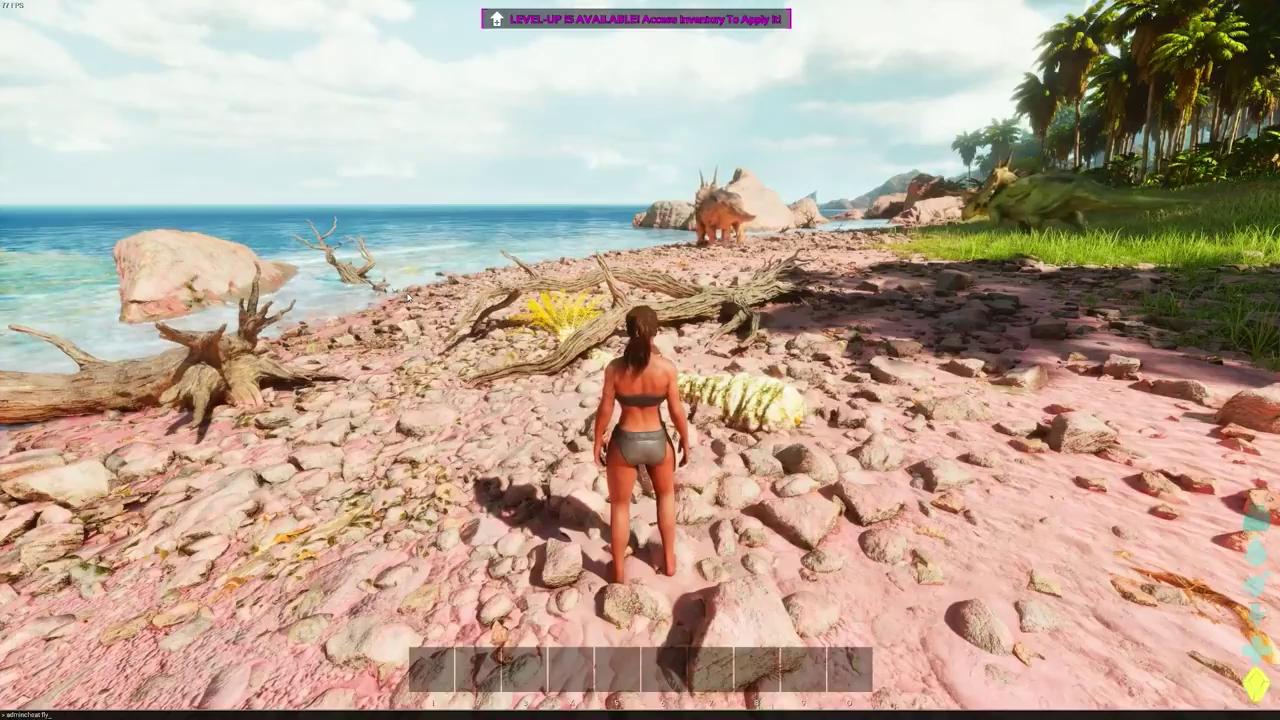
key(Return)
- Fly over the bay and jungle to the Red Obelisk and open its terminal inventory
key(w)
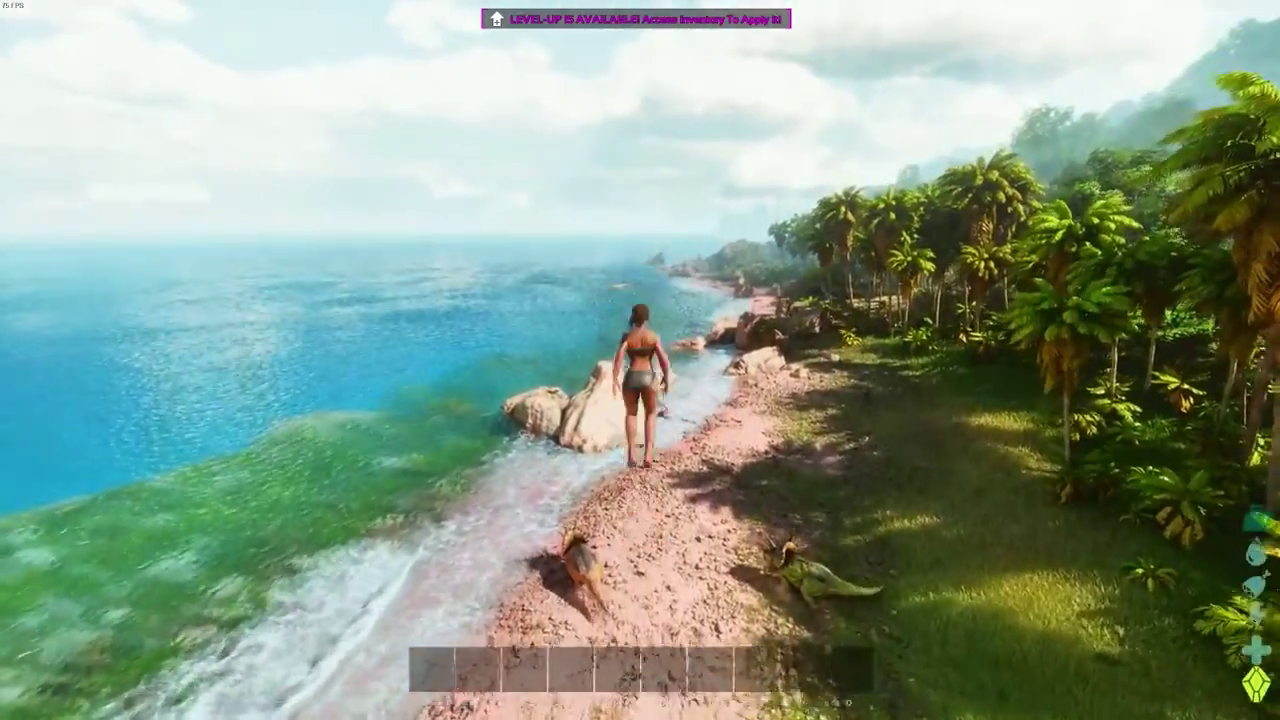
key(w)
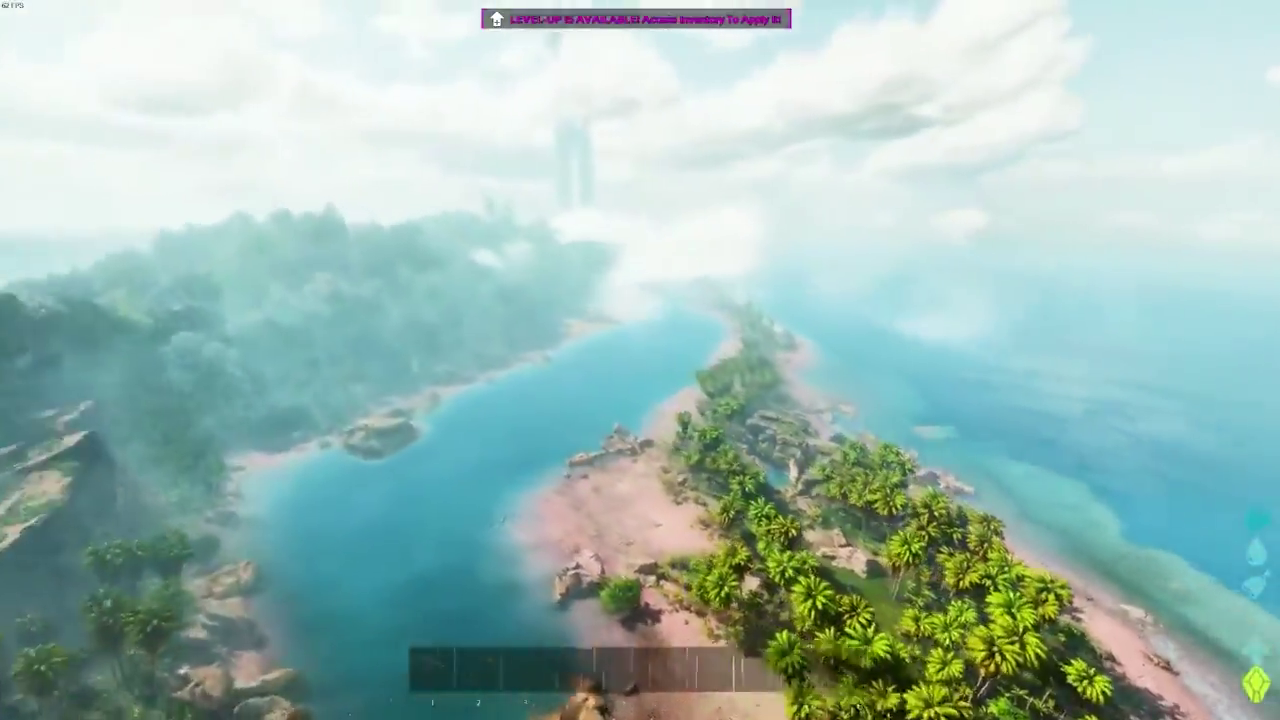
key(w)
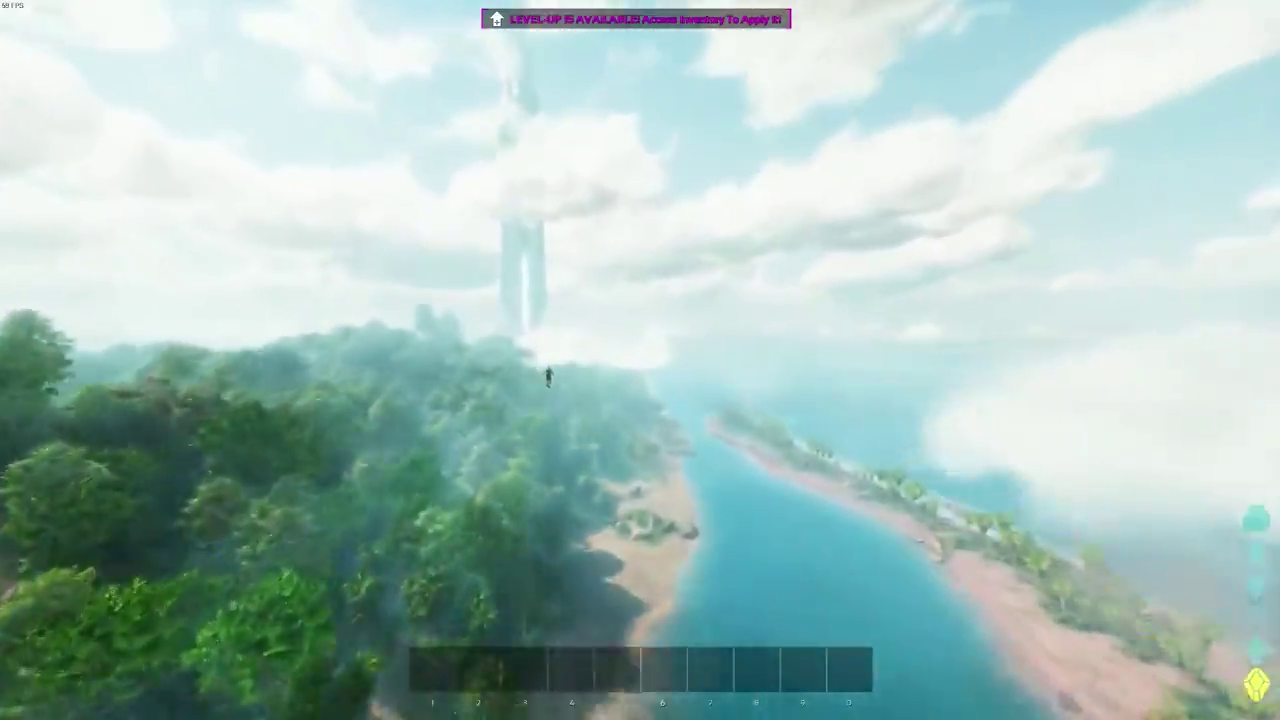
key(w)
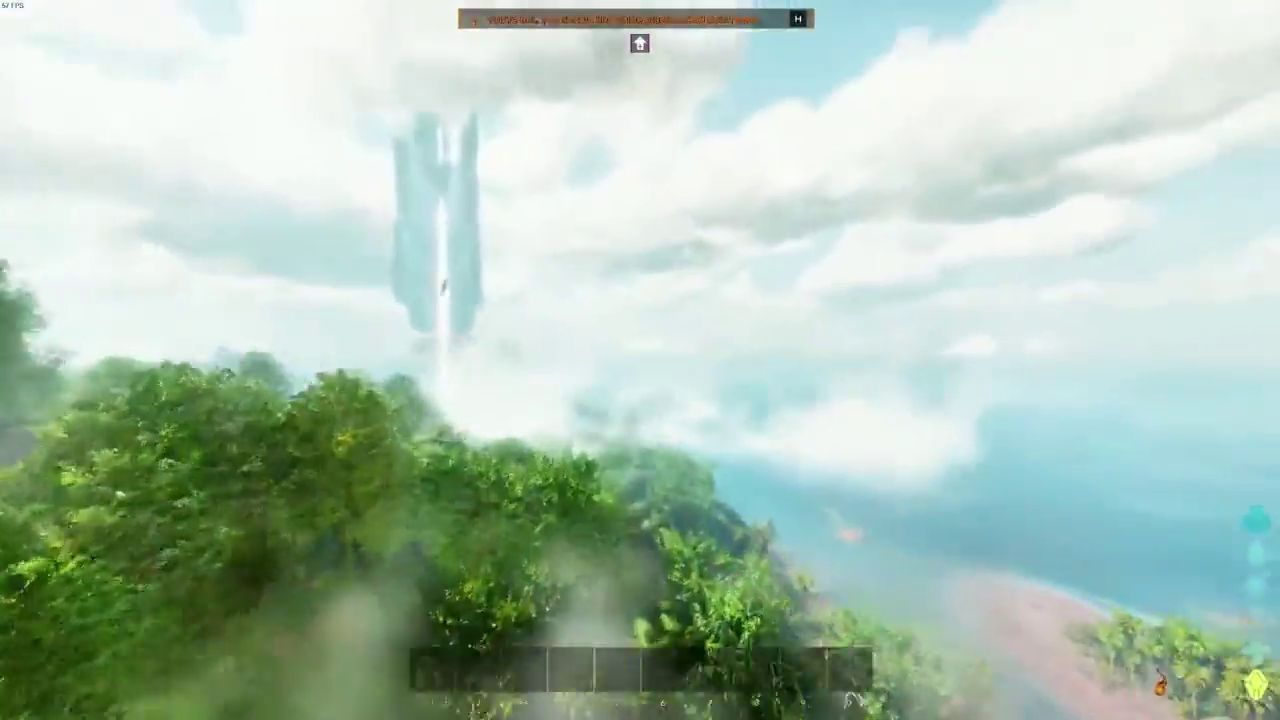
key(w)
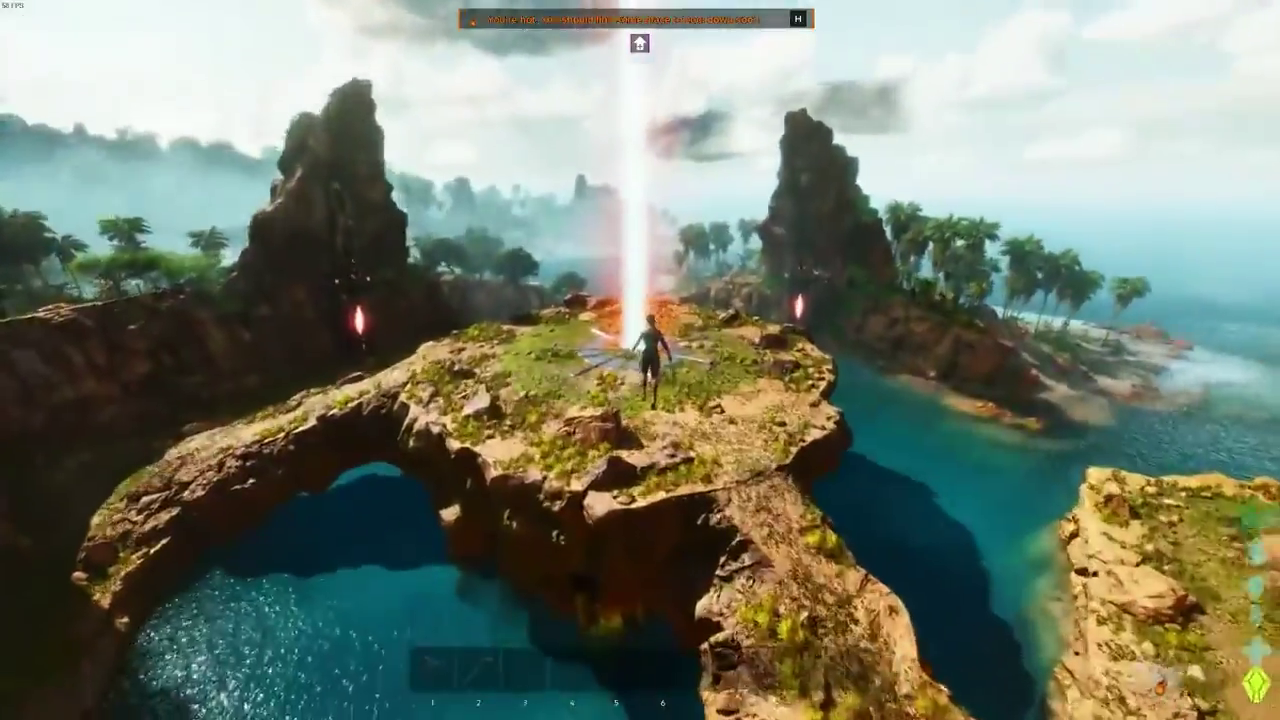
key(w)
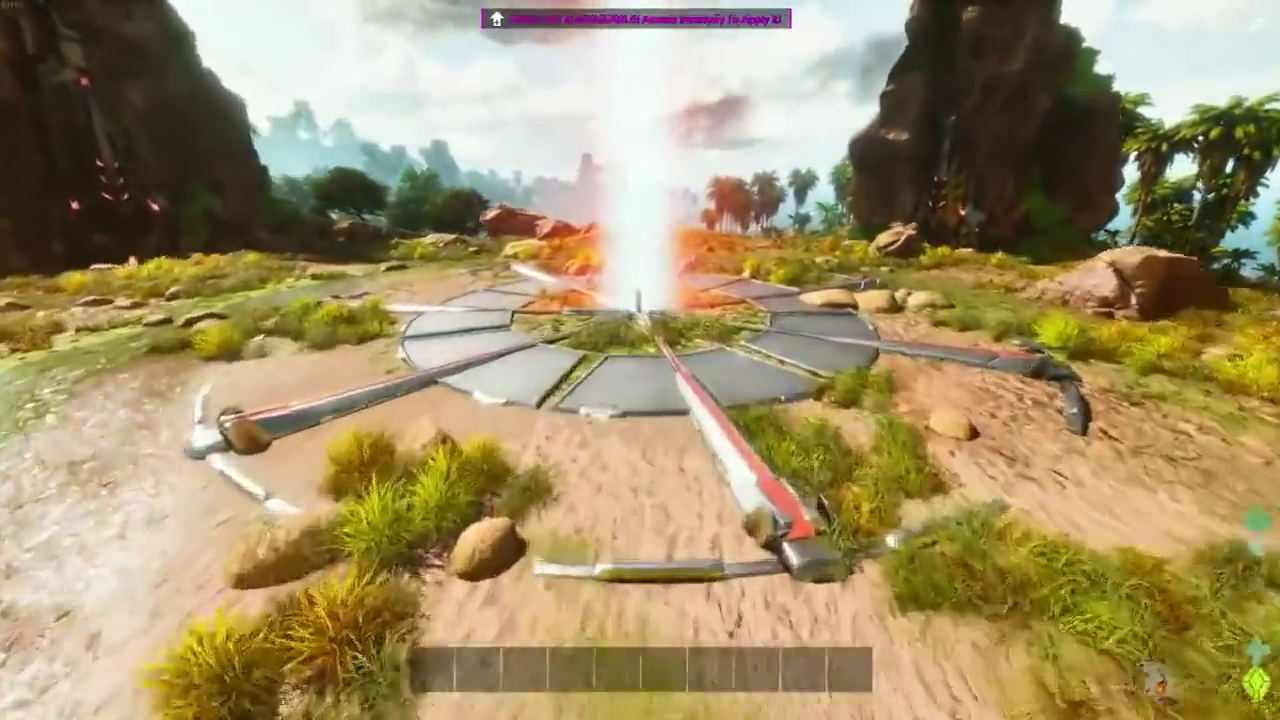
key(w)
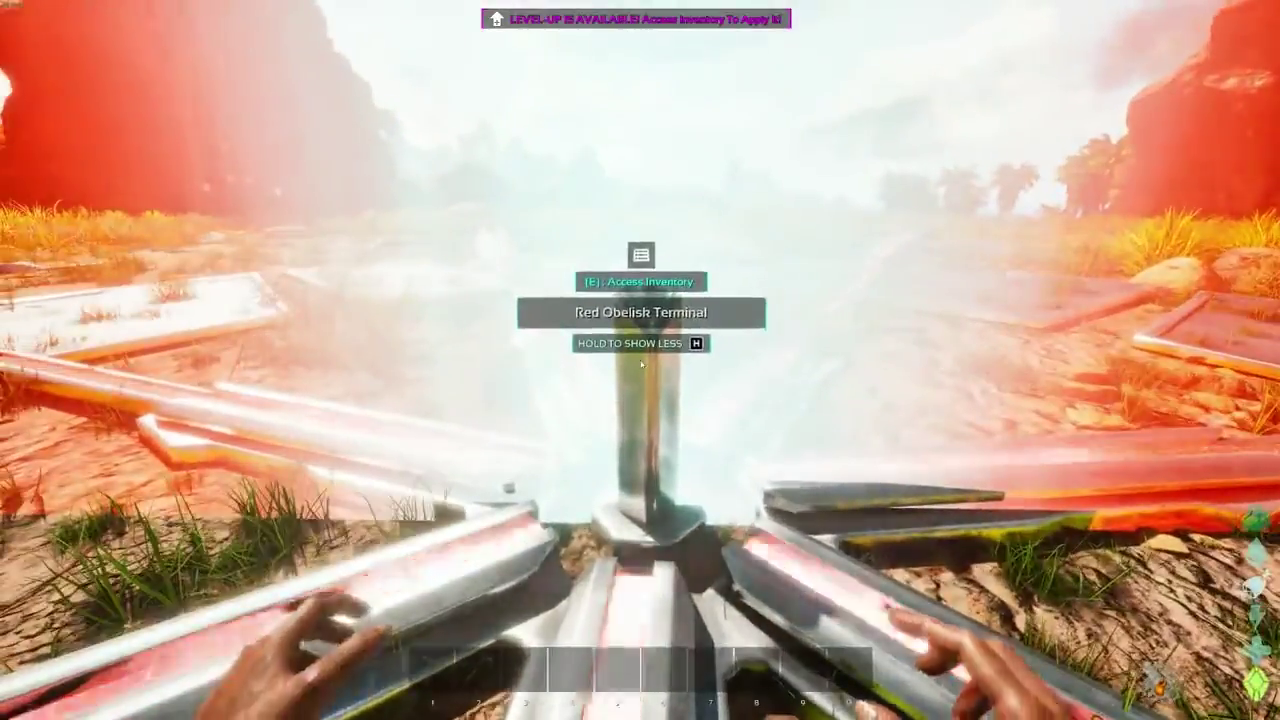
key(e)
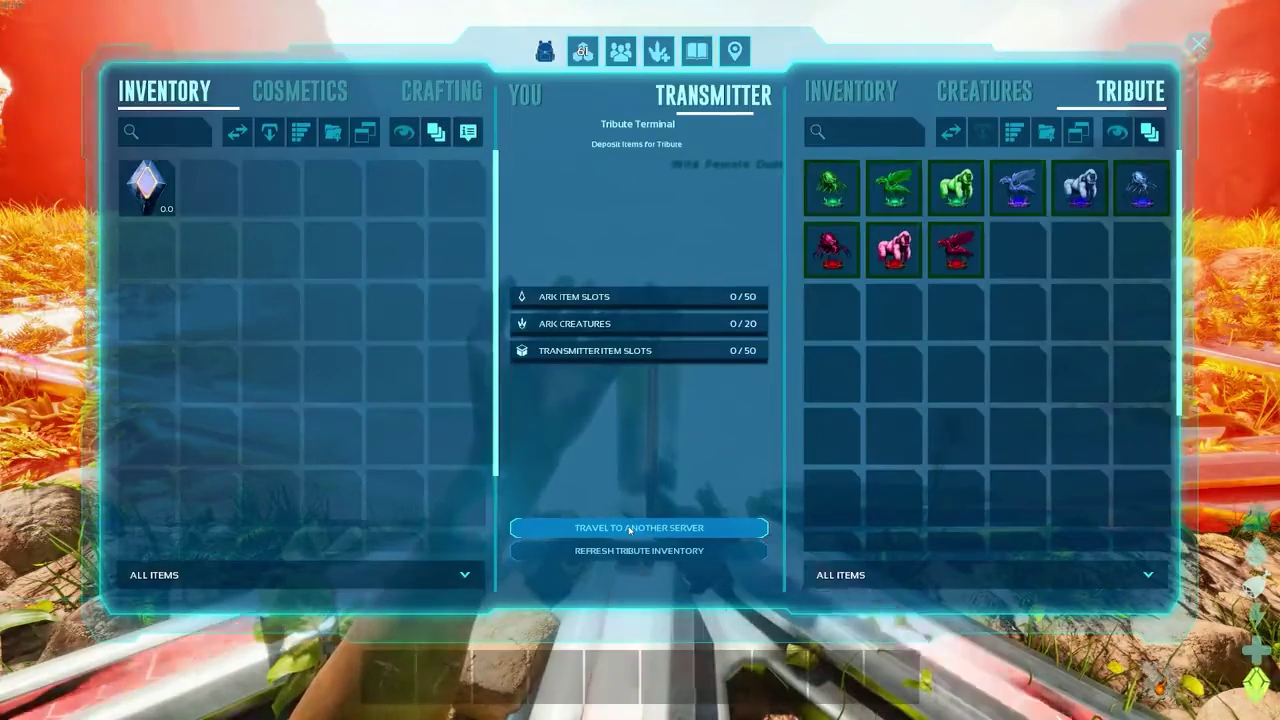
- Travel from the obelisk terminal to the ClusterScorched server, entering its server password
click(630, 528)
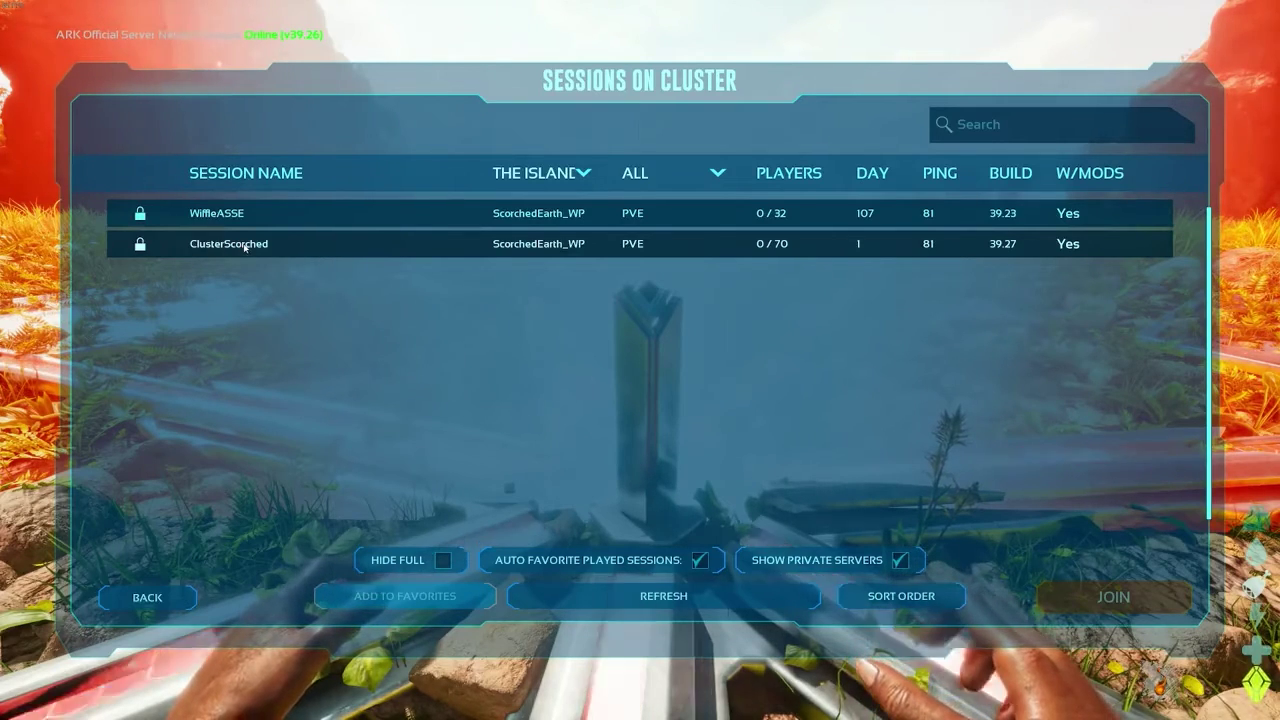
click(241, 247)
click(1118, 600)
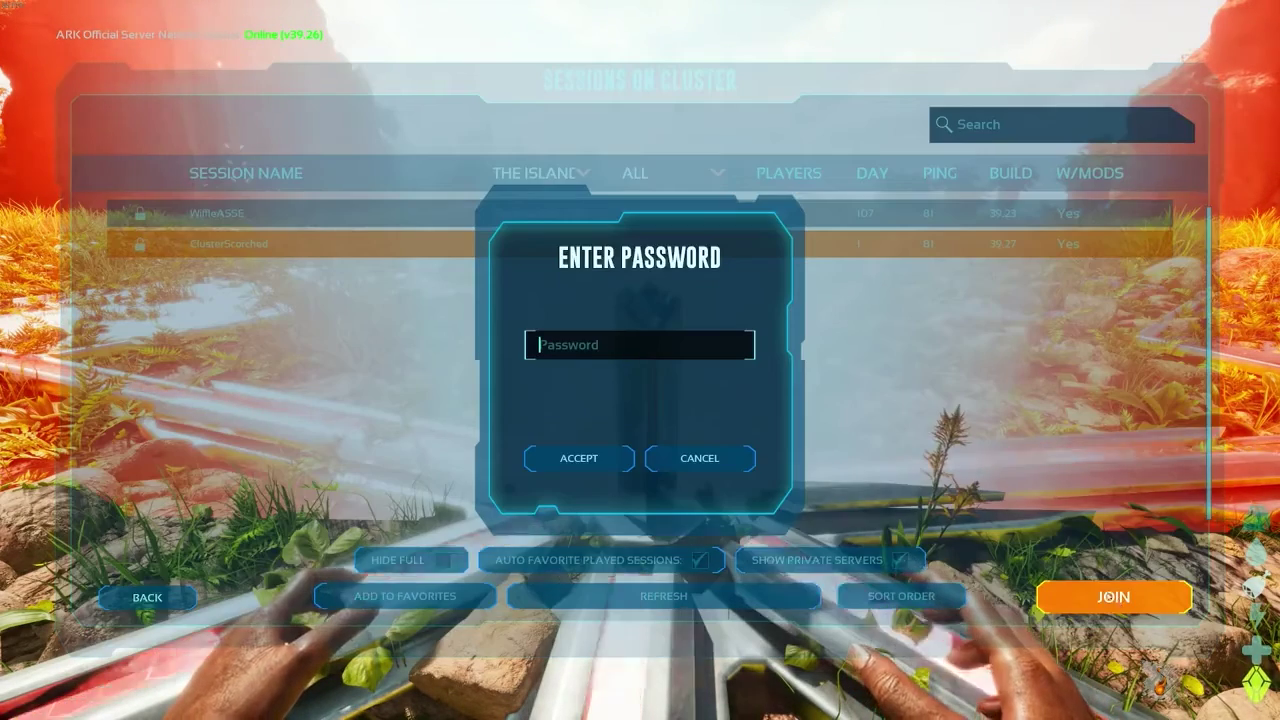
click(615, 348)
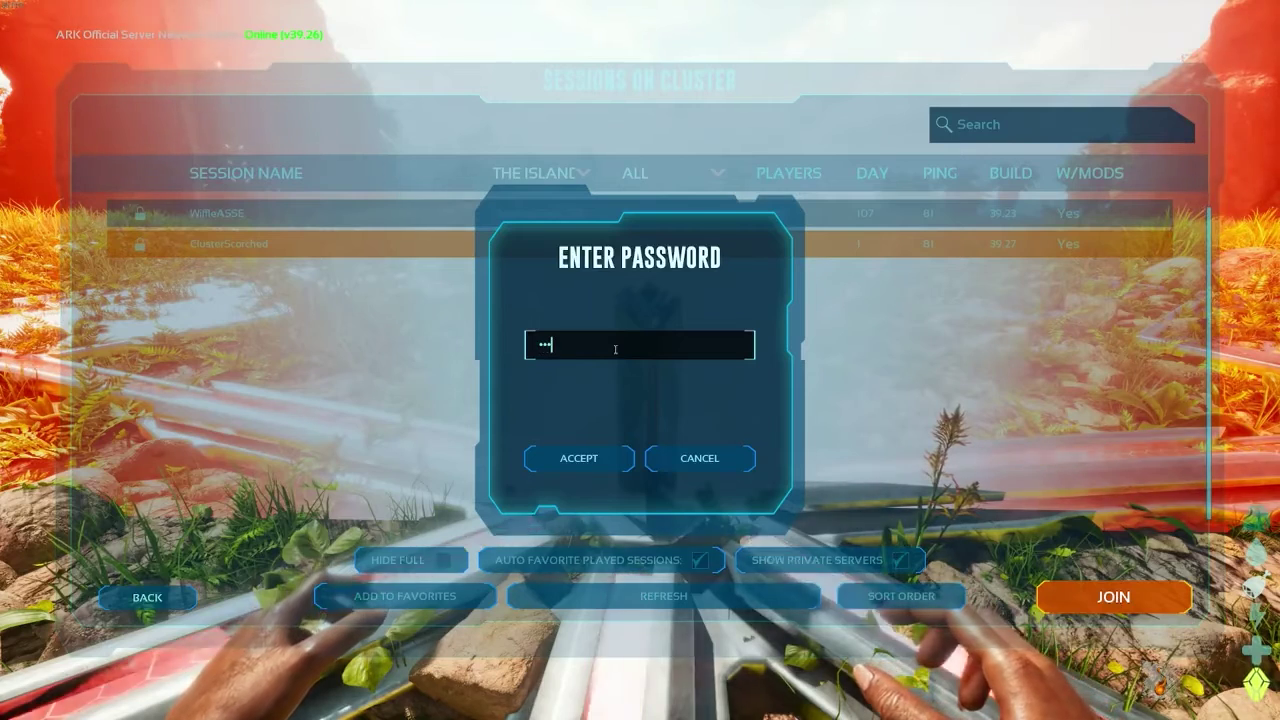
text(****)
click(585, 458)
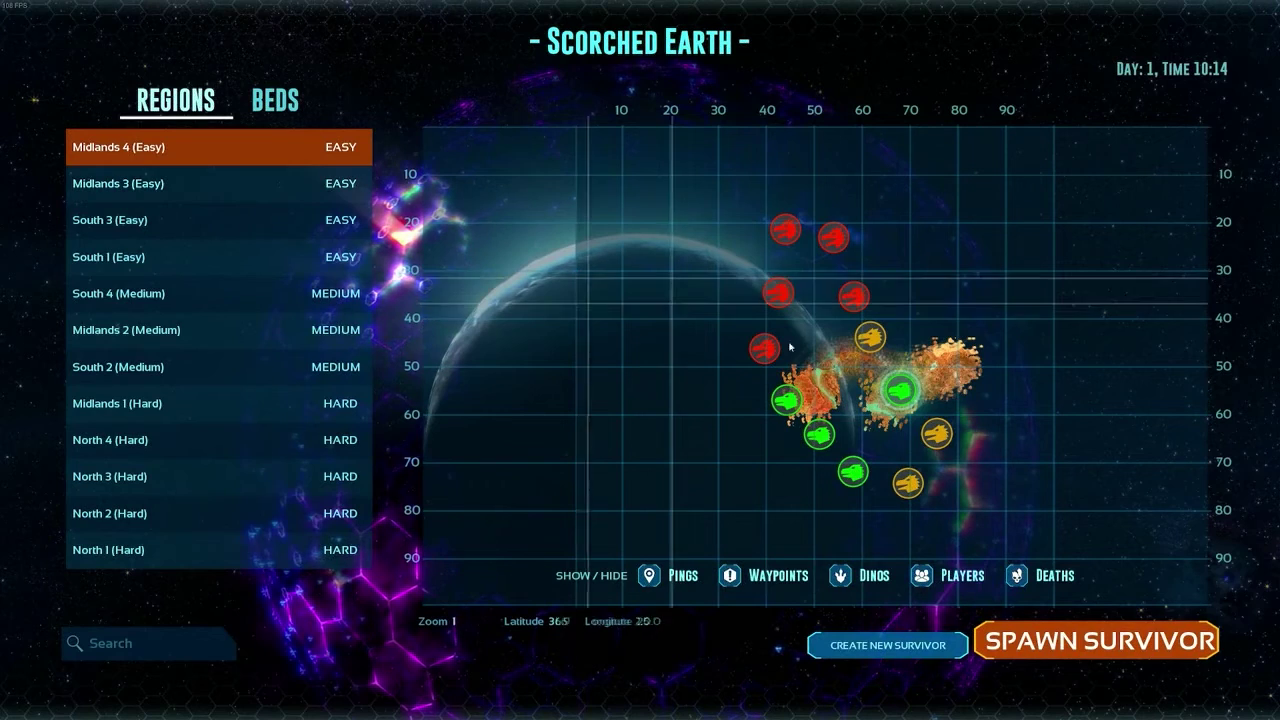
- Spawn in Midlands 3 (Easy), switch to third-person, and check the level-9 stats in the inventory
click(787, 399)
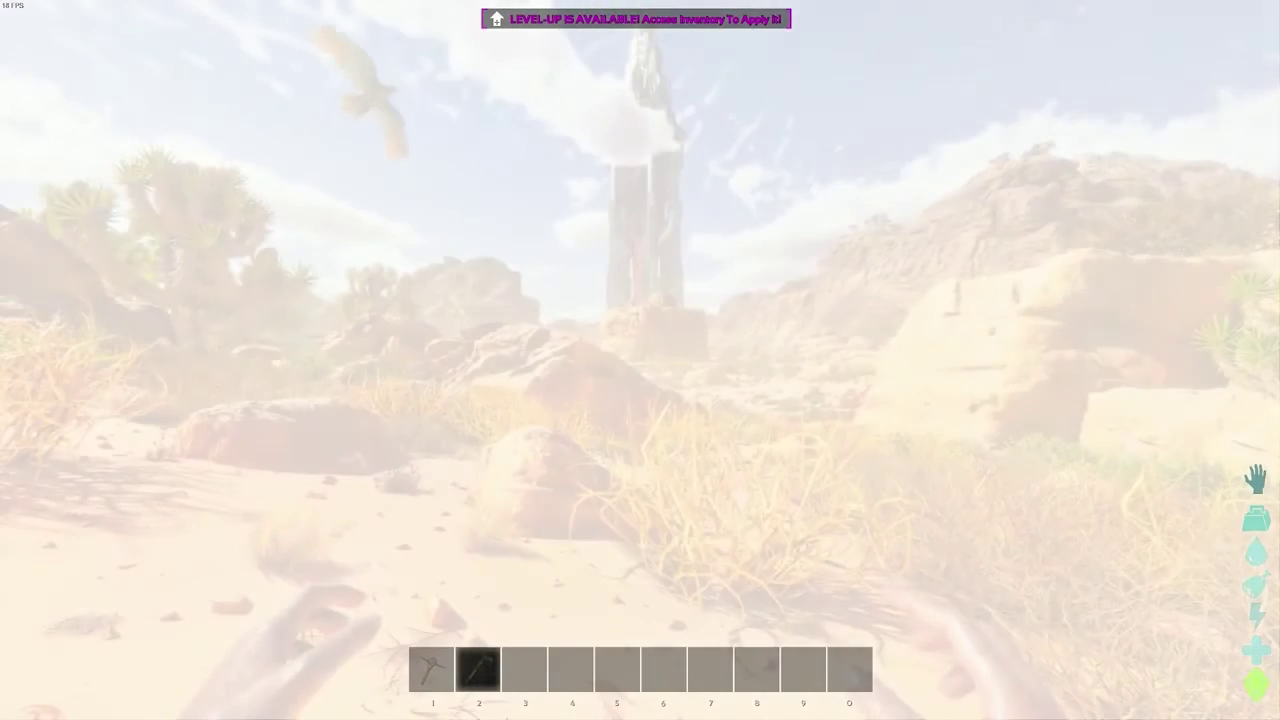
key(k)
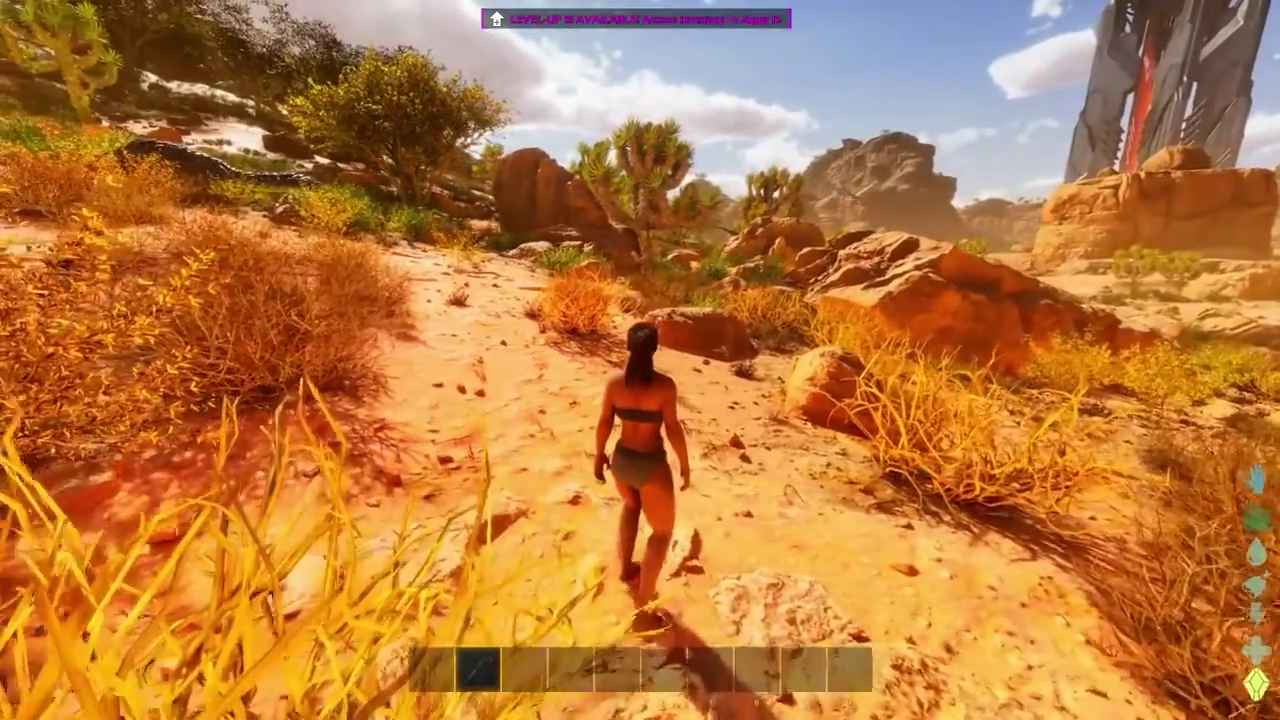
key(i)
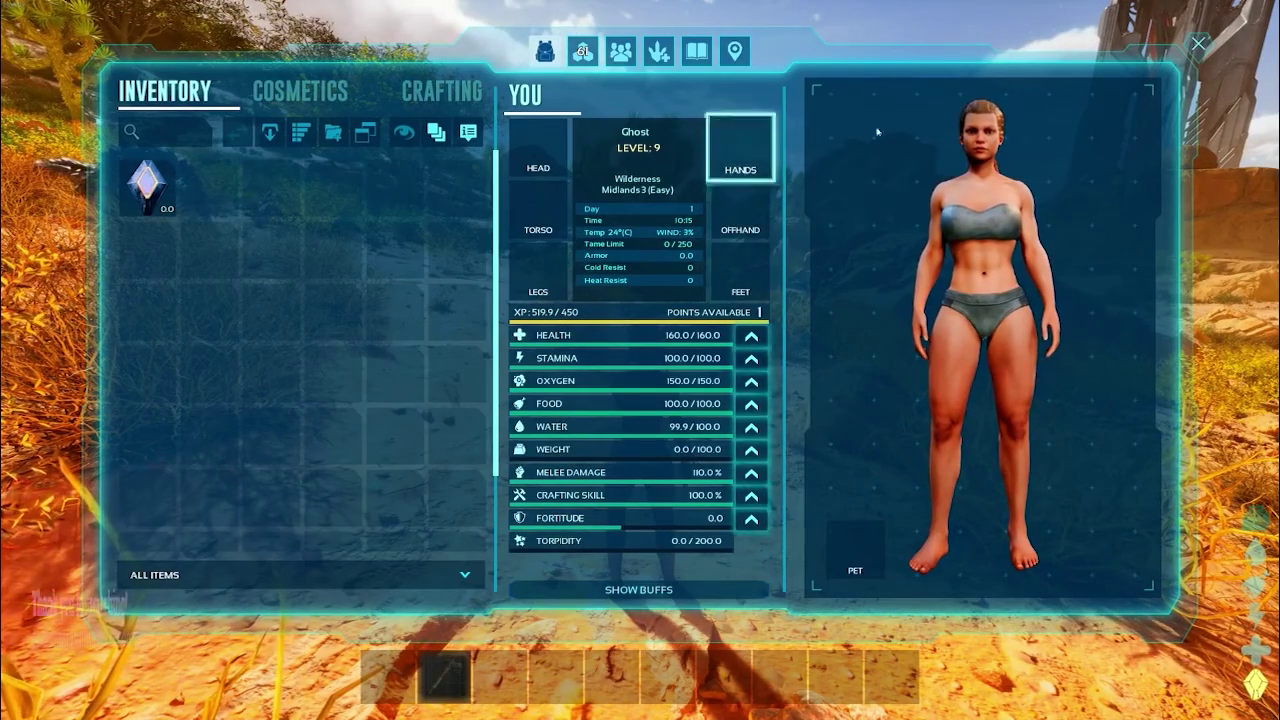
click(1198, 45)
- Run forward along the Scorched Earth desert path in Midlands 3
key(w)
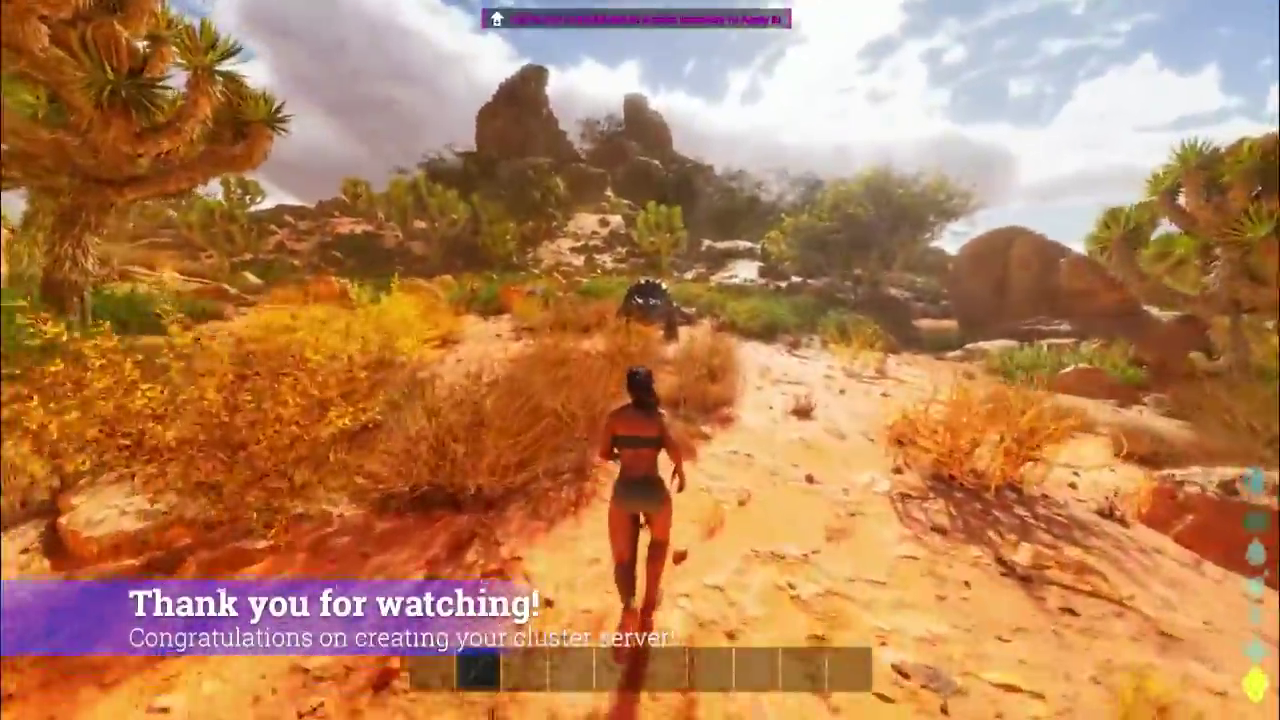